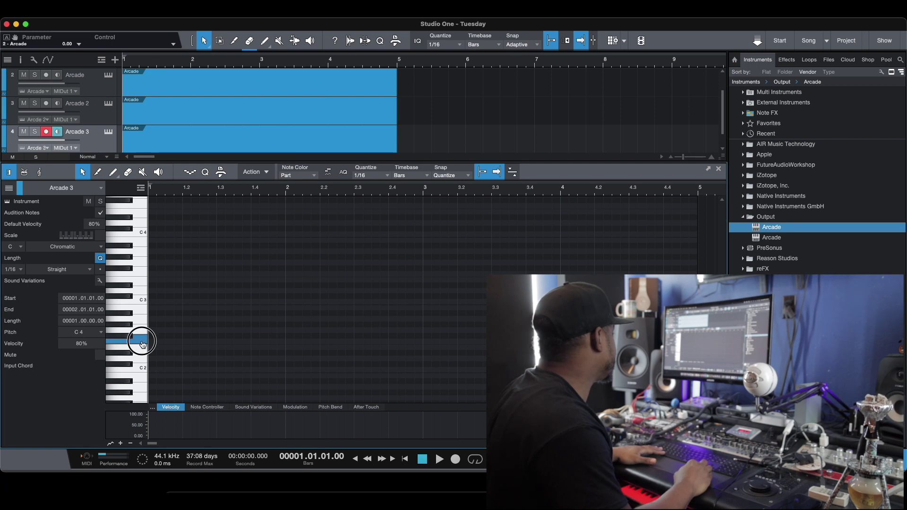
Step: Draw an E2 note at bar 1 on the Arcade 3 track, lengthen it to two bars, and play it back
click(152, 349)
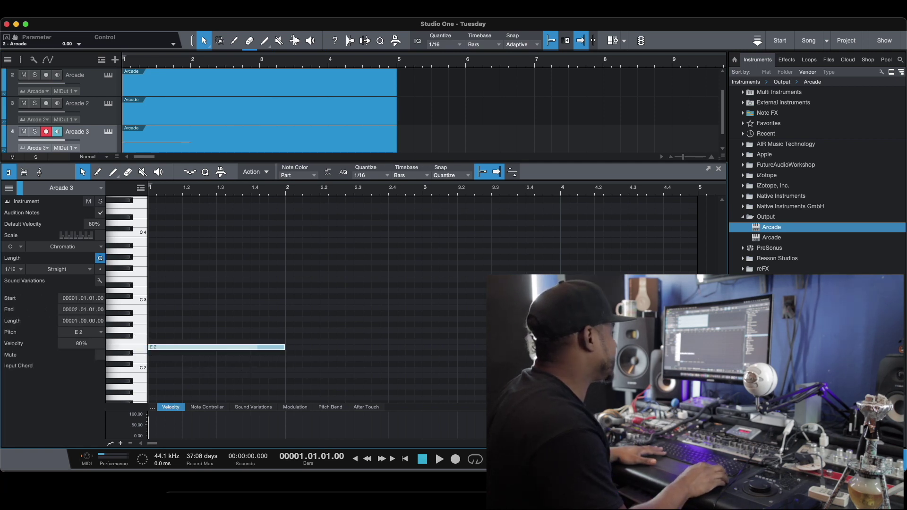
key(space)
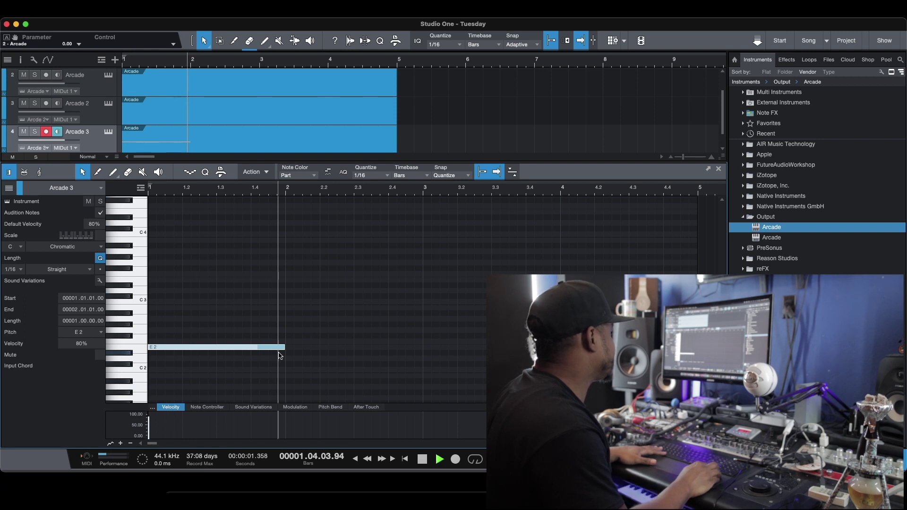
key(space)
drag(285, 350, 420, 353)
key(space)
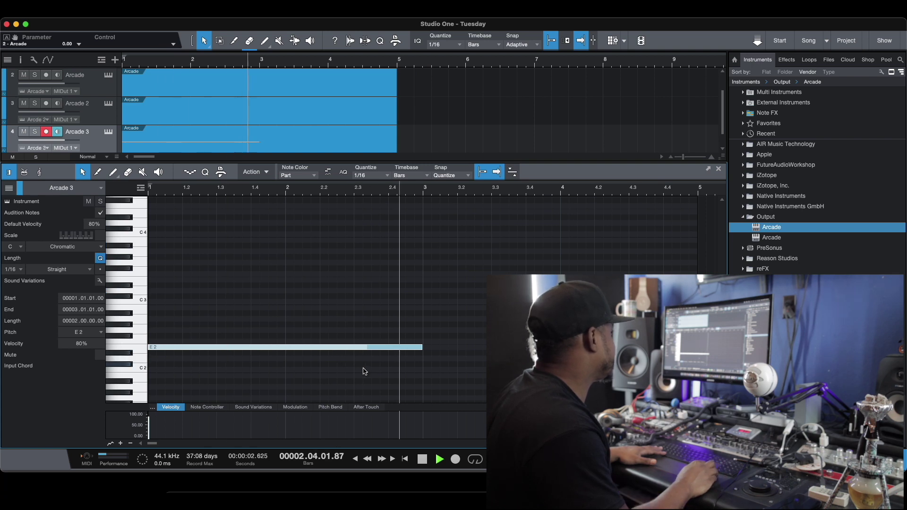
key(space)
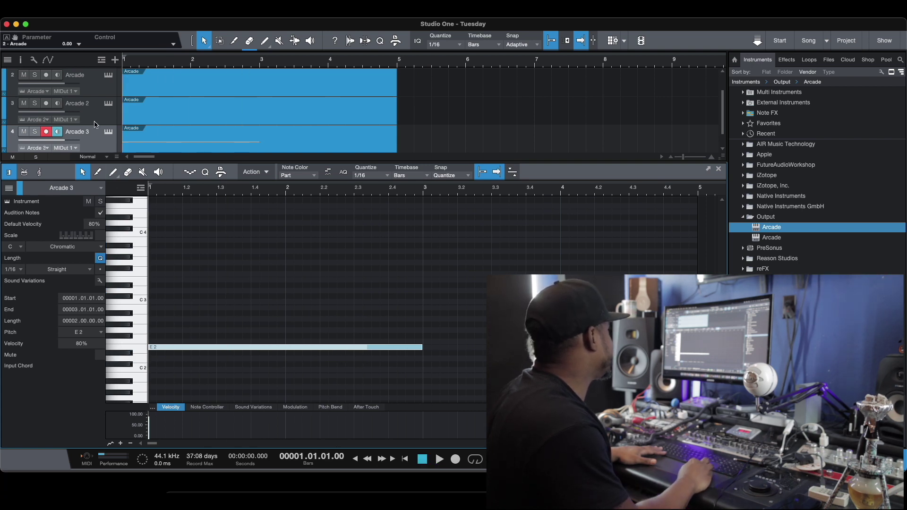
Step: Move the Arcade 3 track above the Arcade track, and inspect the Arcade track's instrument
drag(93, 137, 83, 84)
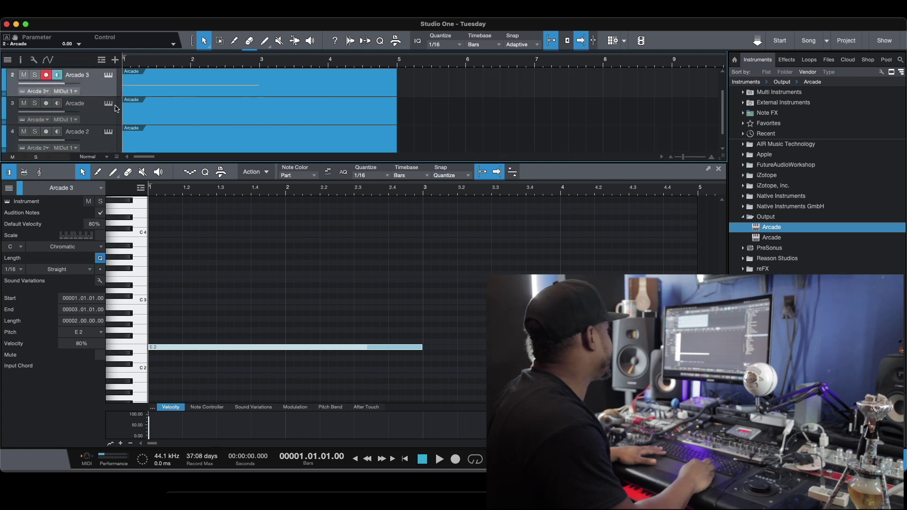
click(123, 111)
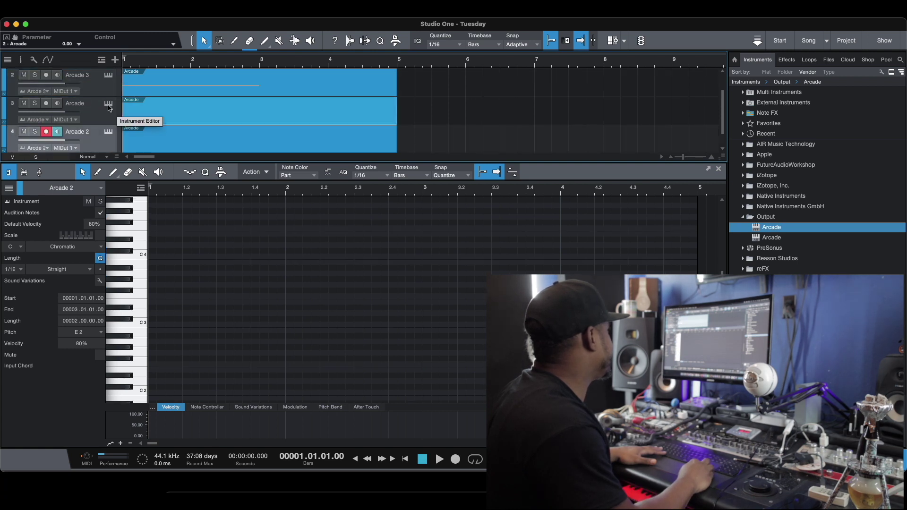
click(109, 104)
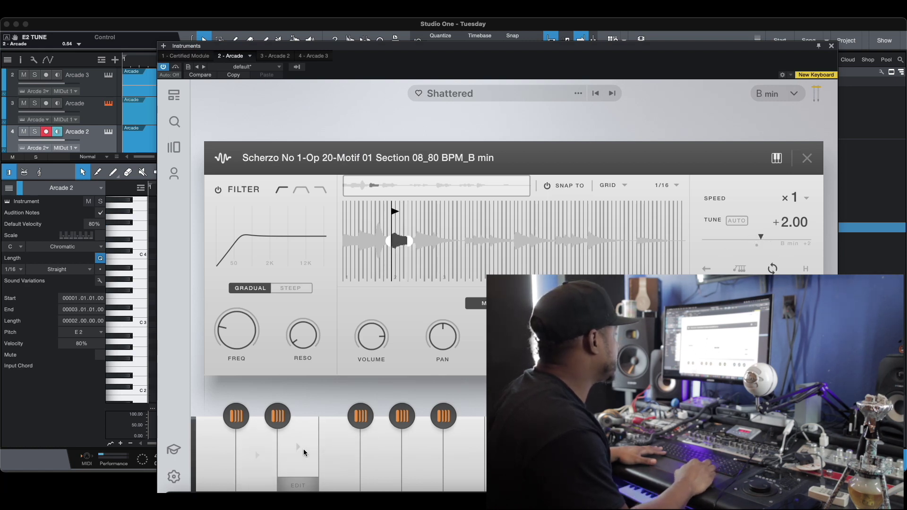
click(832, 46)
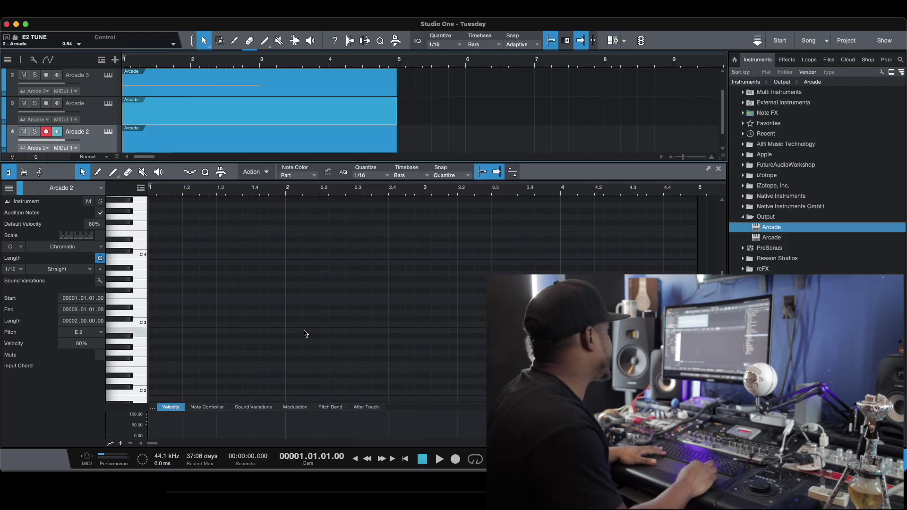
Step: Play back the arrangement and audition low keys on the Arcade 2 track
key(space)
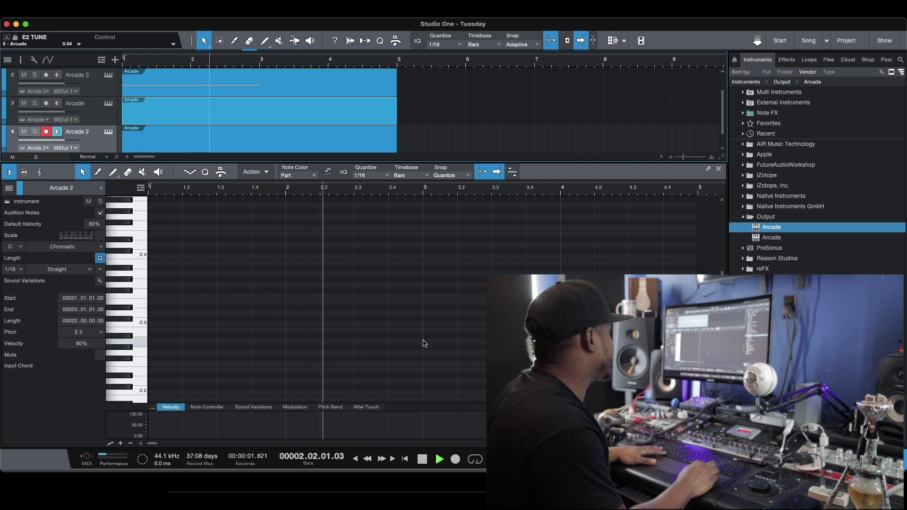
key(space)
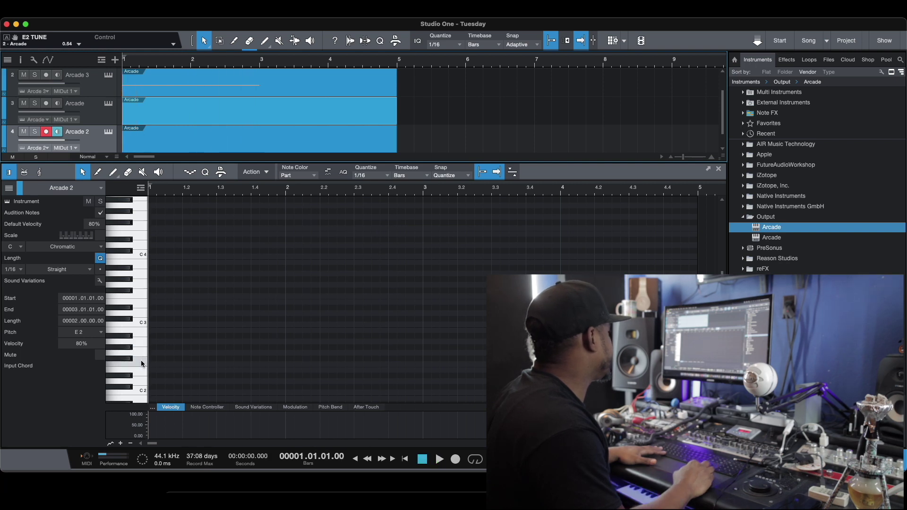
click(141, 363)
click(142, 355)
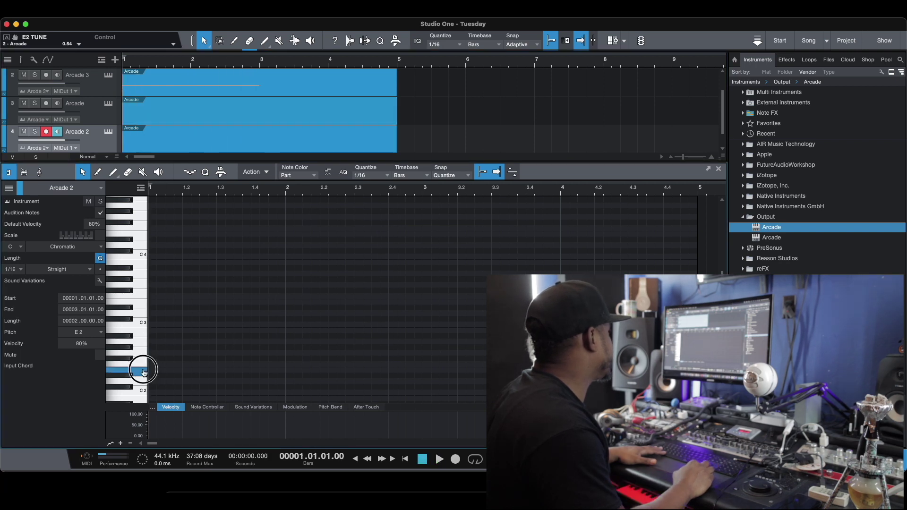
Step: Audition low keys on the Arcade track and draw a two-bar E2 note starting at bar 1
click(104, 114)
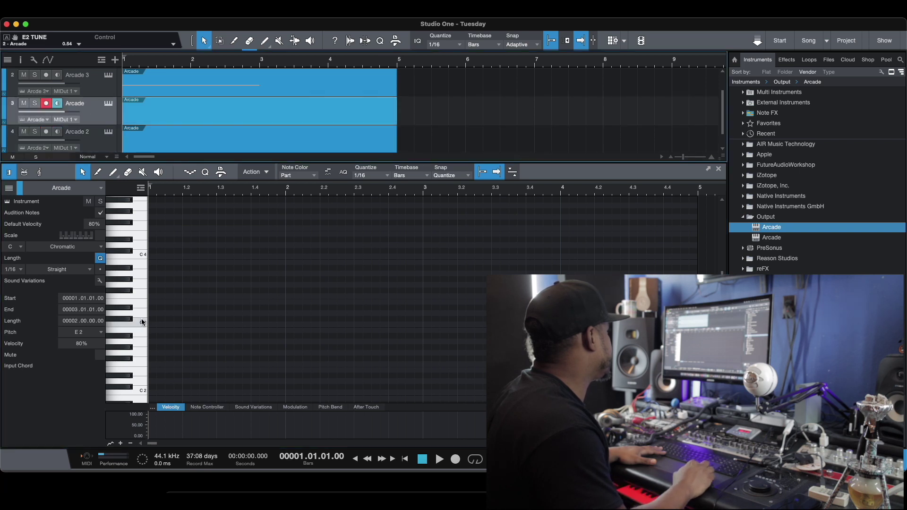
click(142, 360)
click(143, 370)
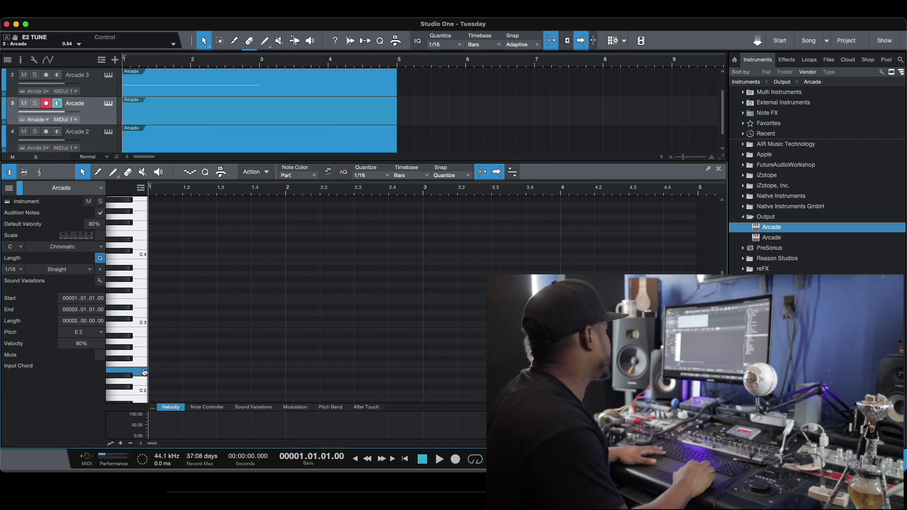
double_click(152, 371)
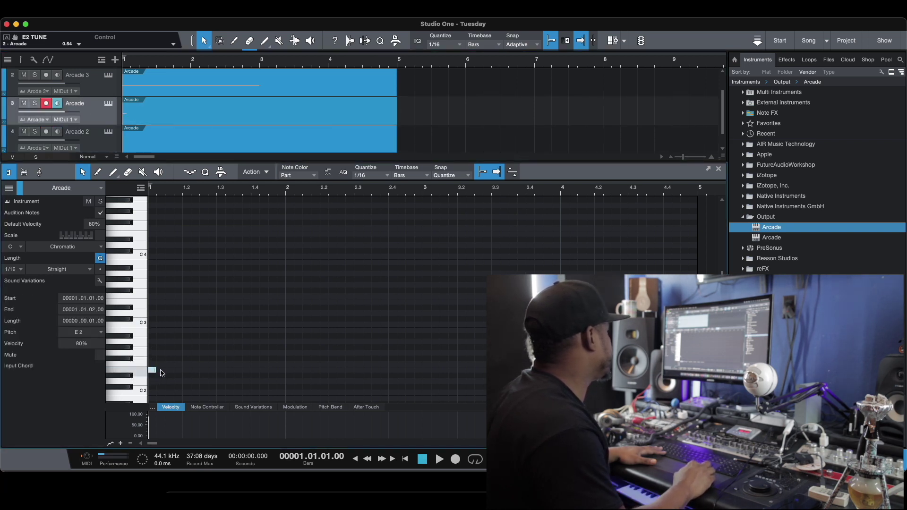
drag(159, 371, 422, 372)
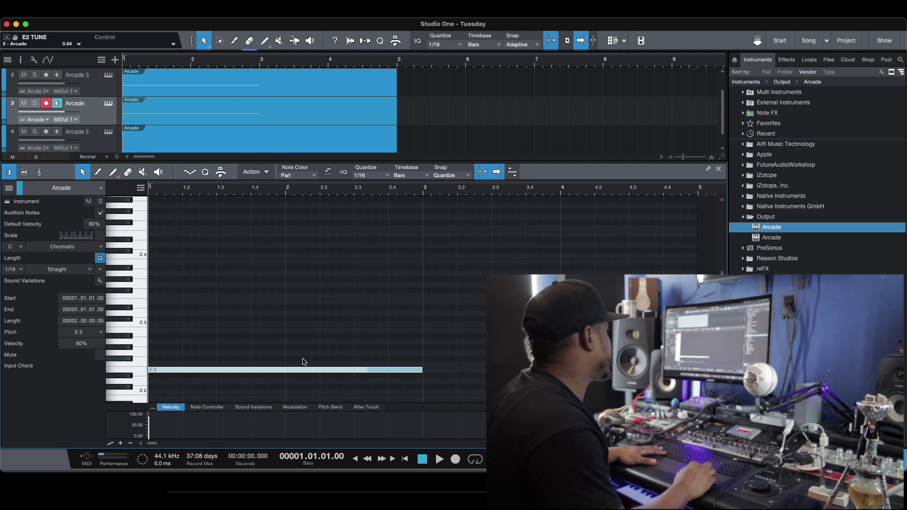
Step: Move the Arcade track's E2 note to start at bar 3 and play back the result
drag(158, 370, 422, 372)
key(space)
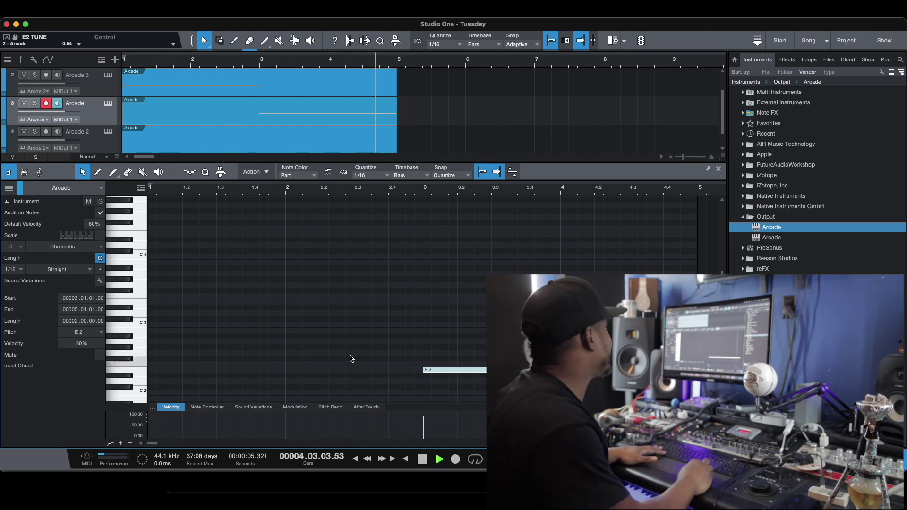
key(space)
Step: Load the Della Vespro kit in the Arcade 2 track's instrument and close the instrument window
click(108, 131)
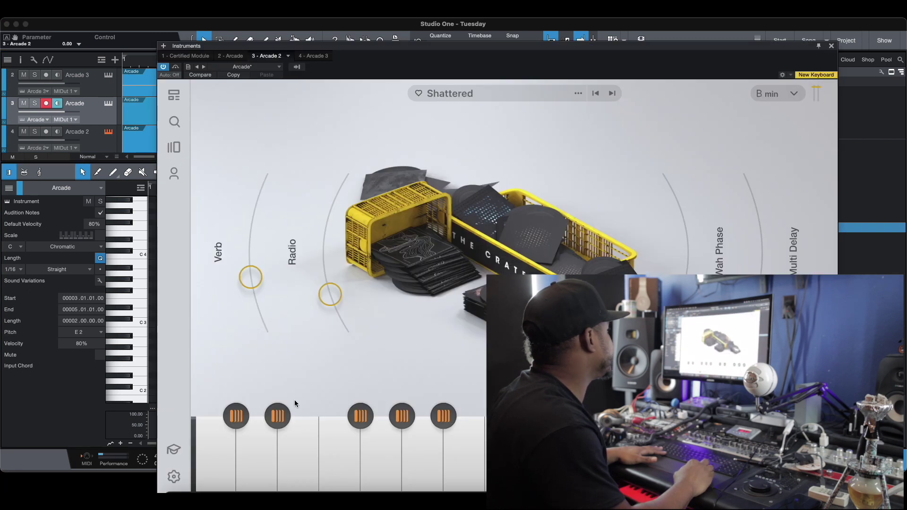
click(832, 46)
click(109, 132)
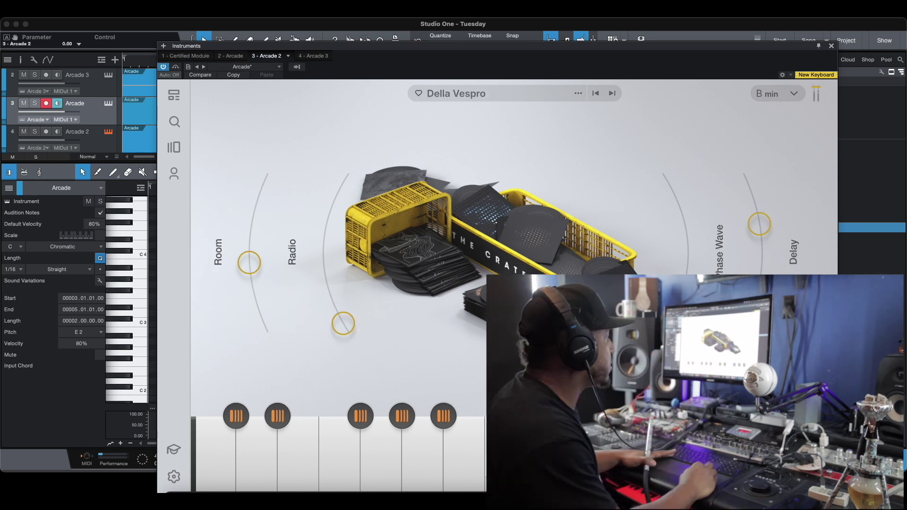
key(space)
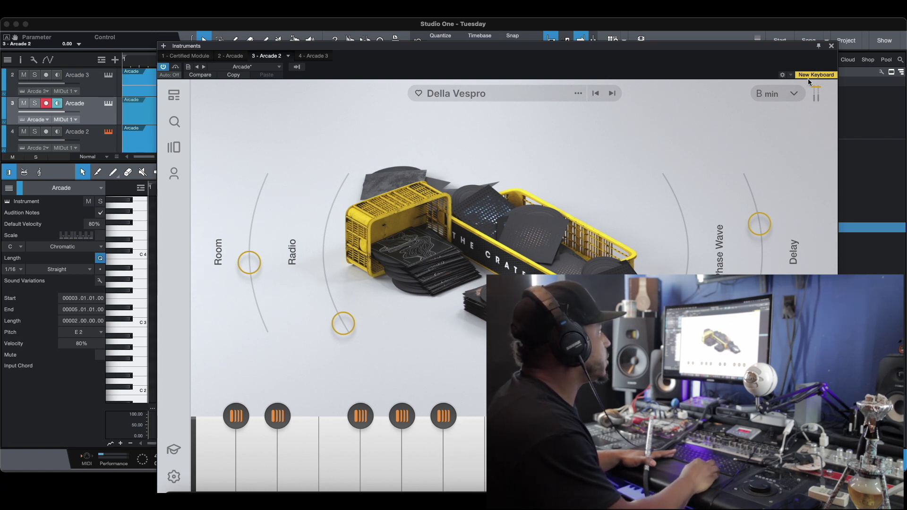
click(831, 46)
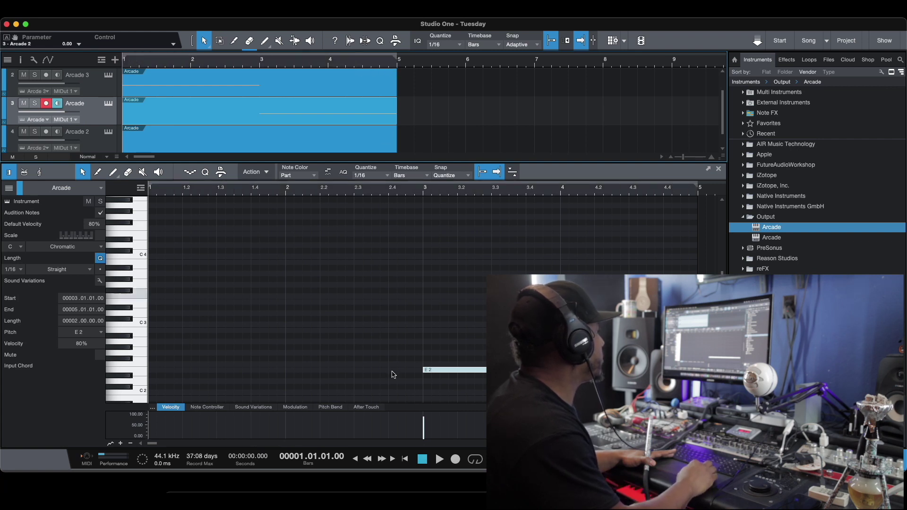
Step: Enable looped playback of bars 1 to 5 and audition low keys on the Arcade 2 track against it
click(476, 458)
key(space)
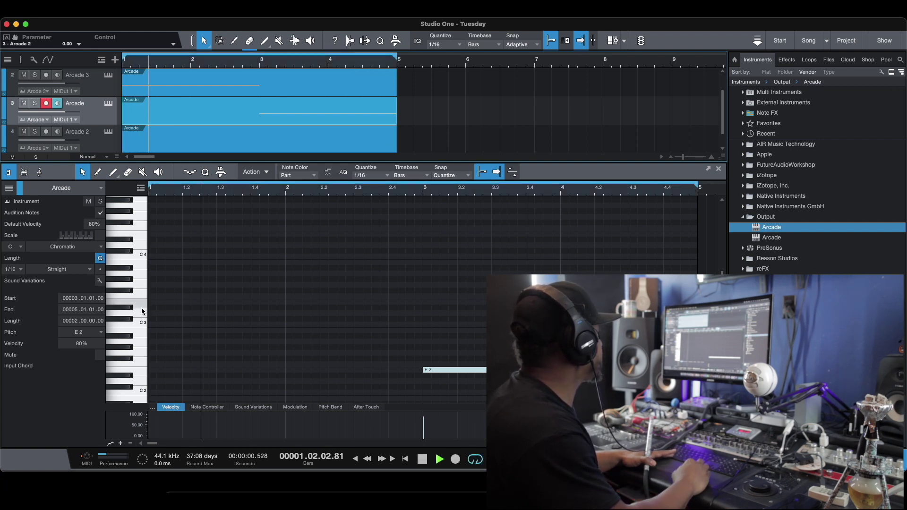
click(82, 142)
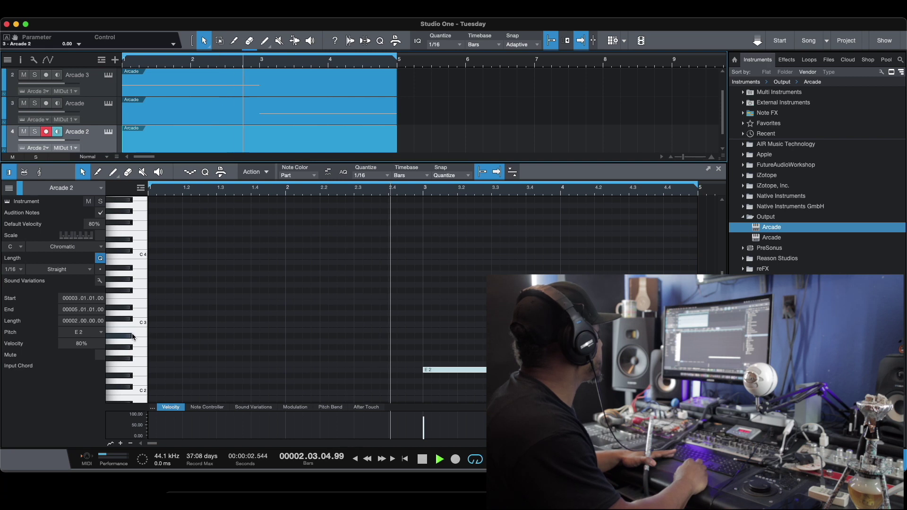
key(space)
key(super+z)
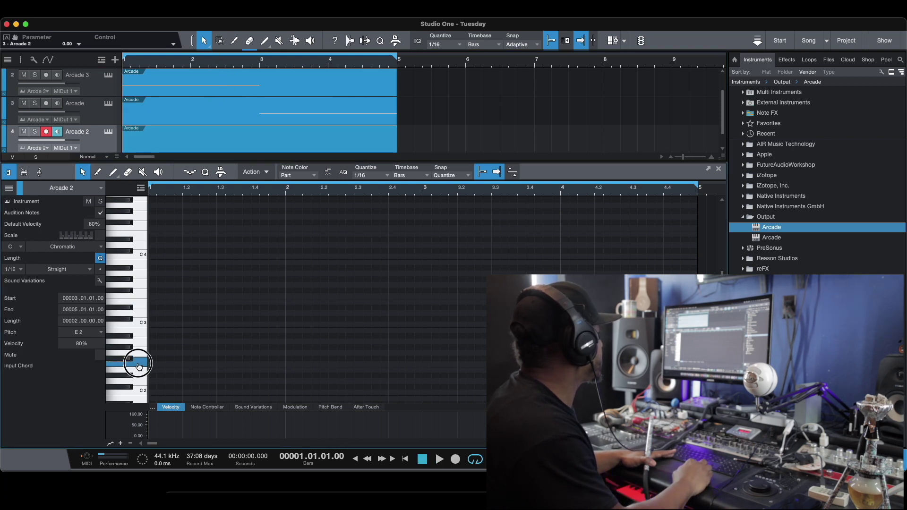
click(144, 387)
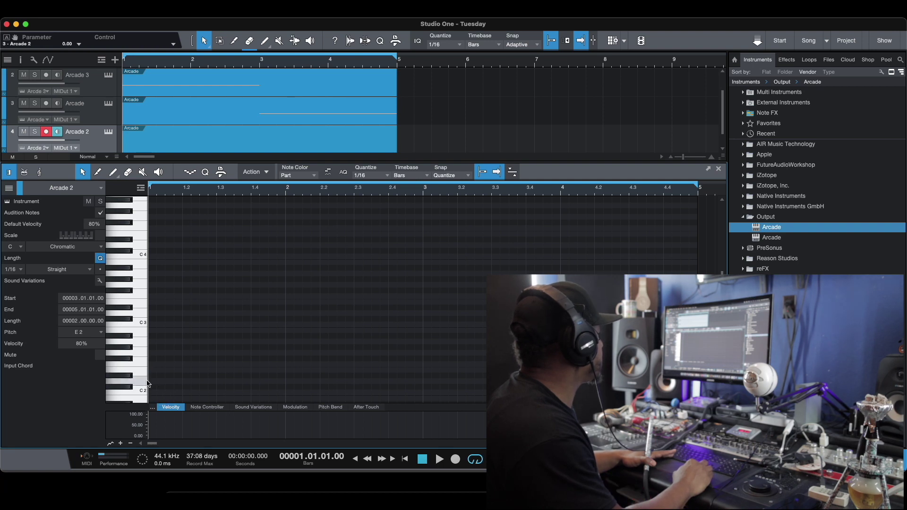
key(space)
click(144, 383)
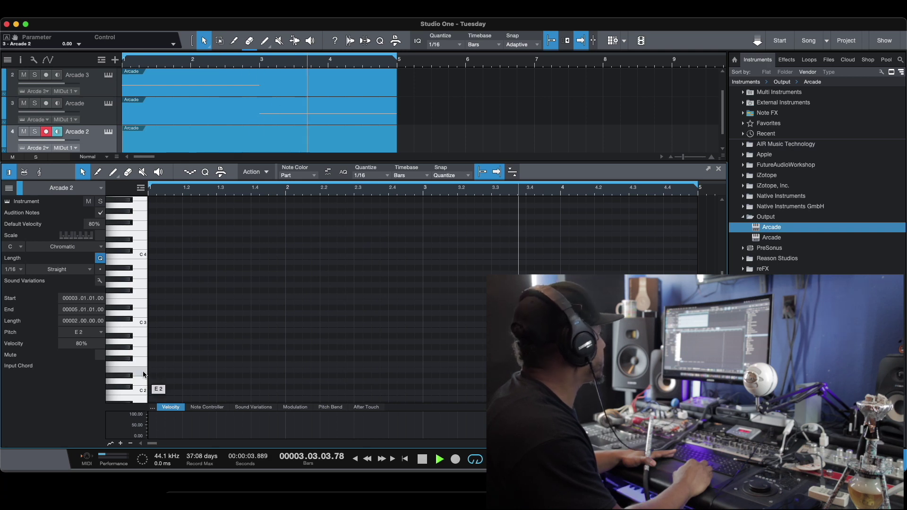
Step: Open the Certified Module track's instrument and load the Pluck – Burnt sound
click(108, 75)
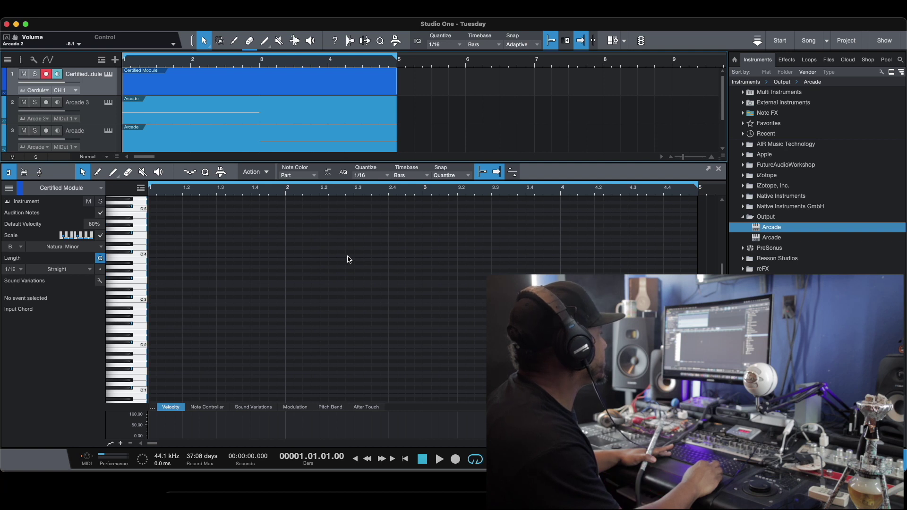
key(shift+F11)
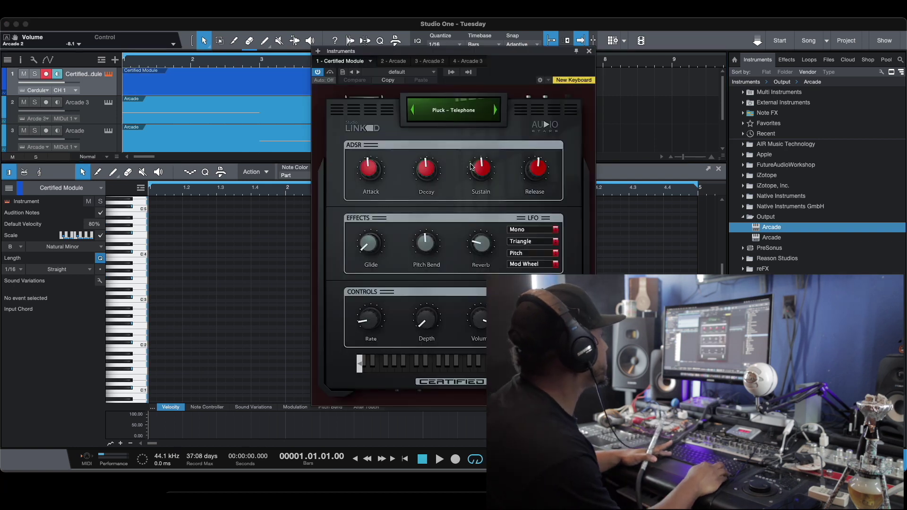
click(453, 110)
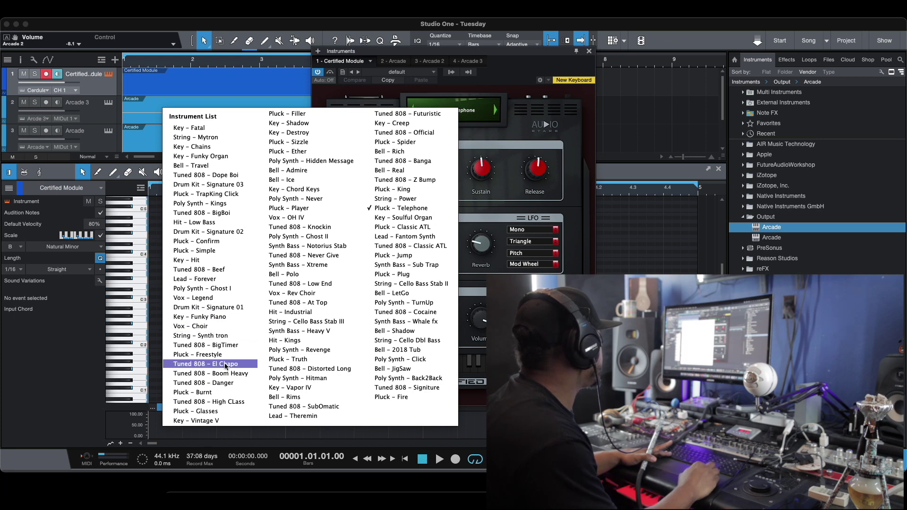
click(226, 393)
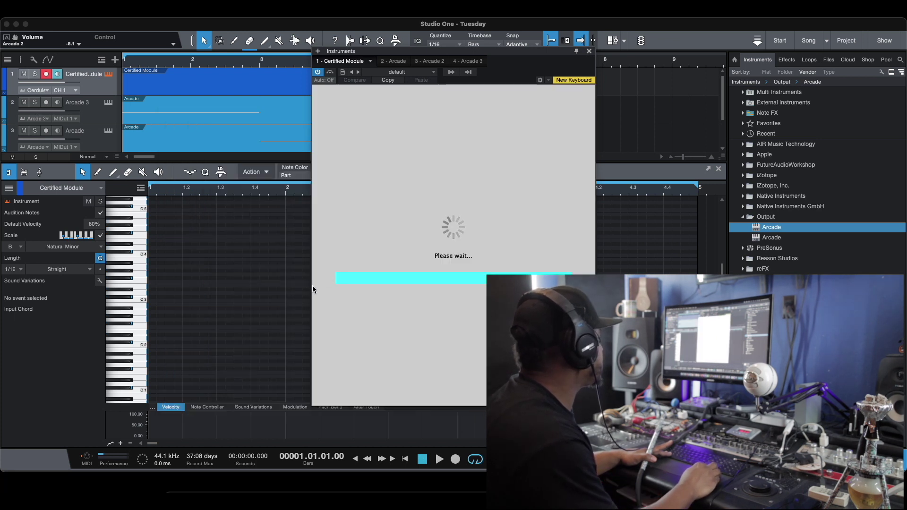
Step: Audition keys with the Pluck – Burnt sound over the loop, stop playback, and close the instrument window
click(141, 313)
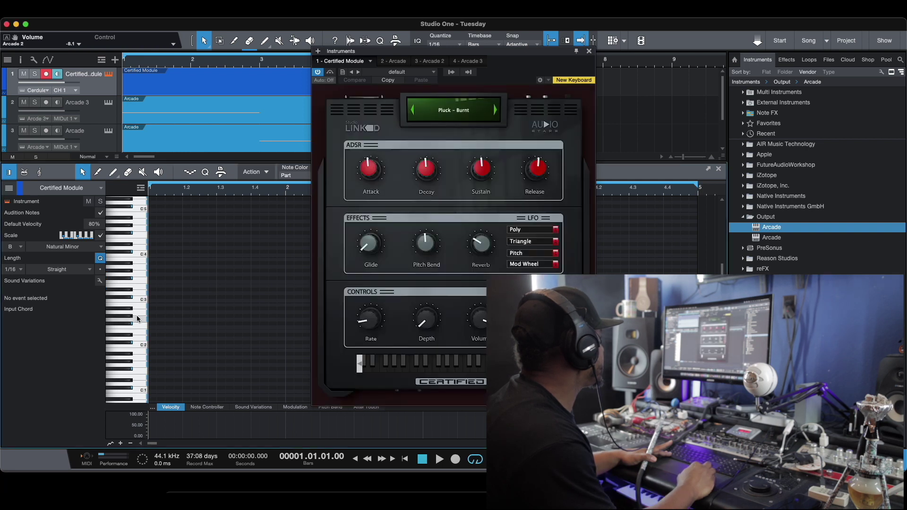
key(space)
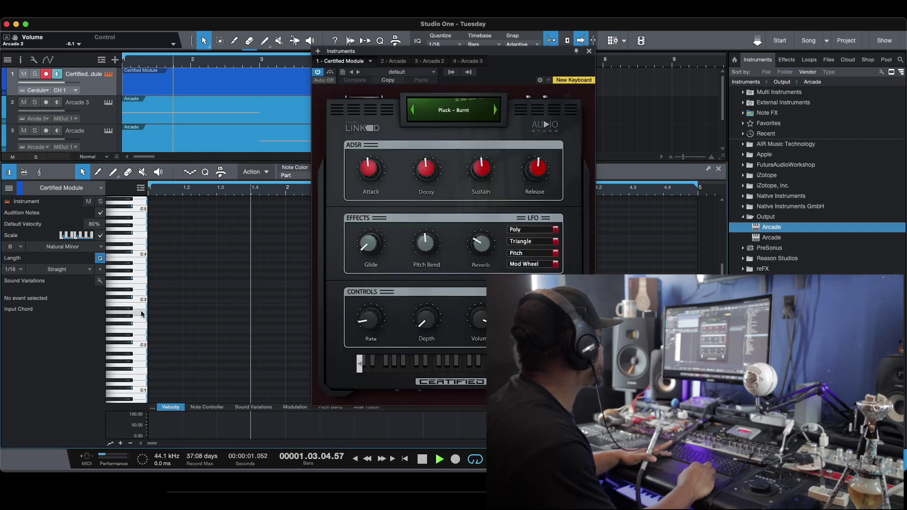
click(130, 296)
click(137, 292)
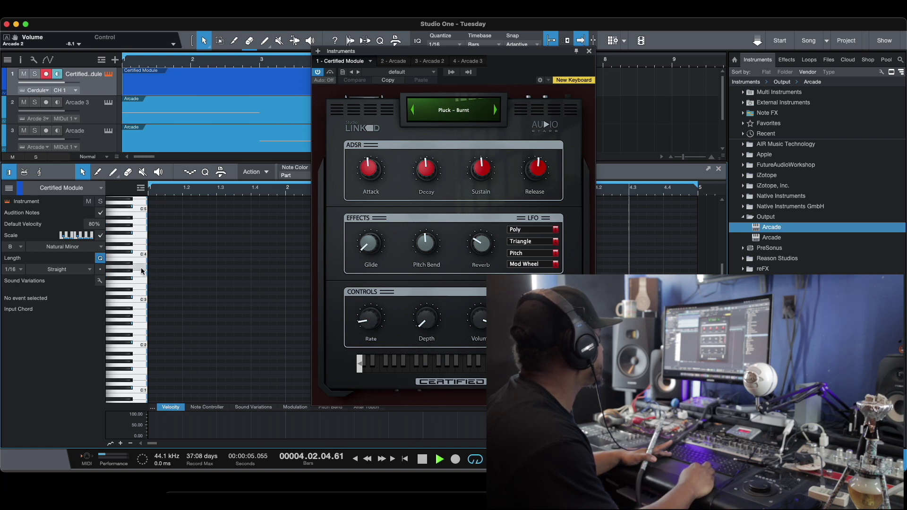
click(142, 316)
click(143, 306)
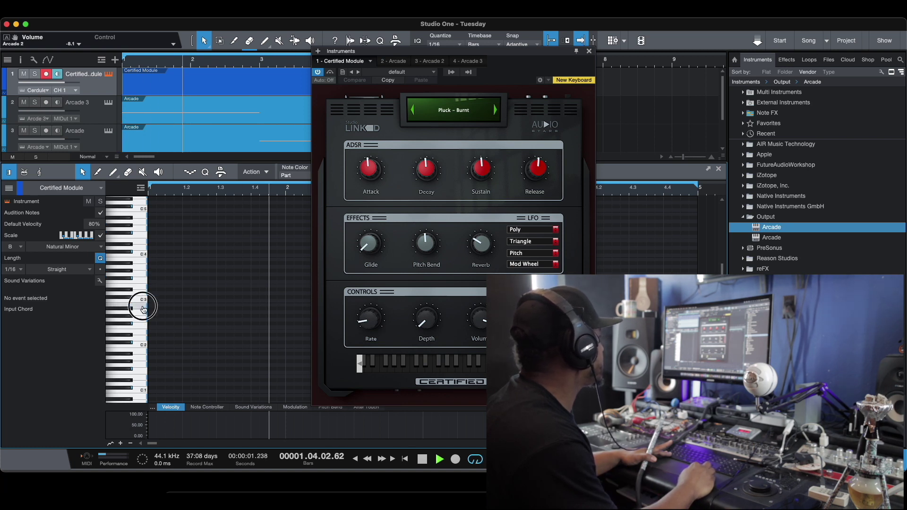
click(130, 300)
key(space)
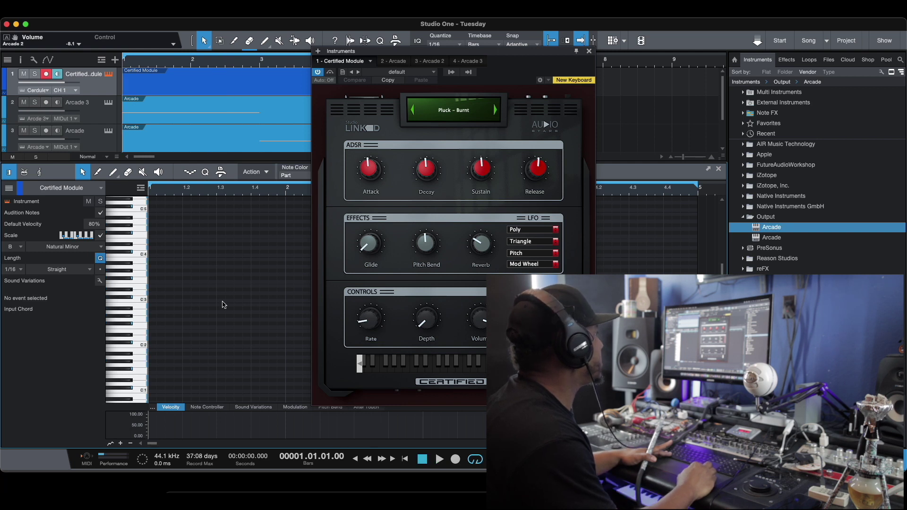
click(589, 51)
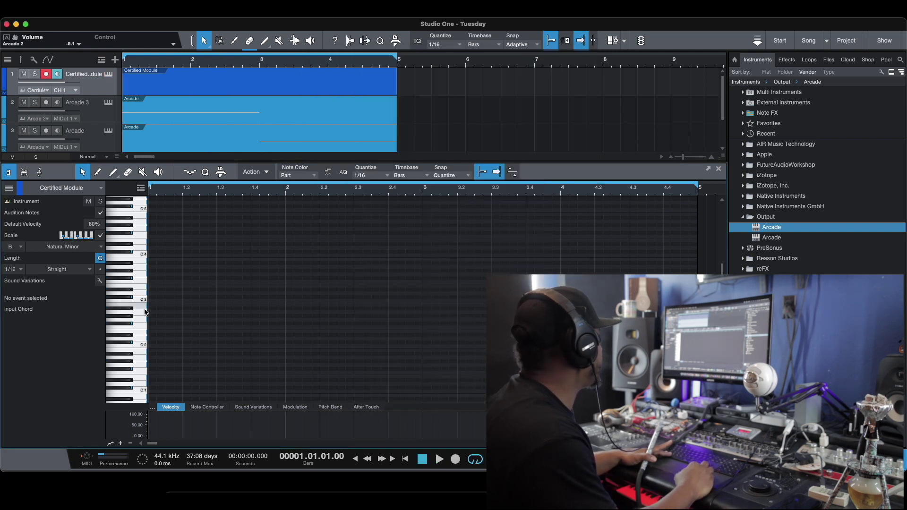
Step: Play back the loop with the Certified Module melody and stop playback
key(space)
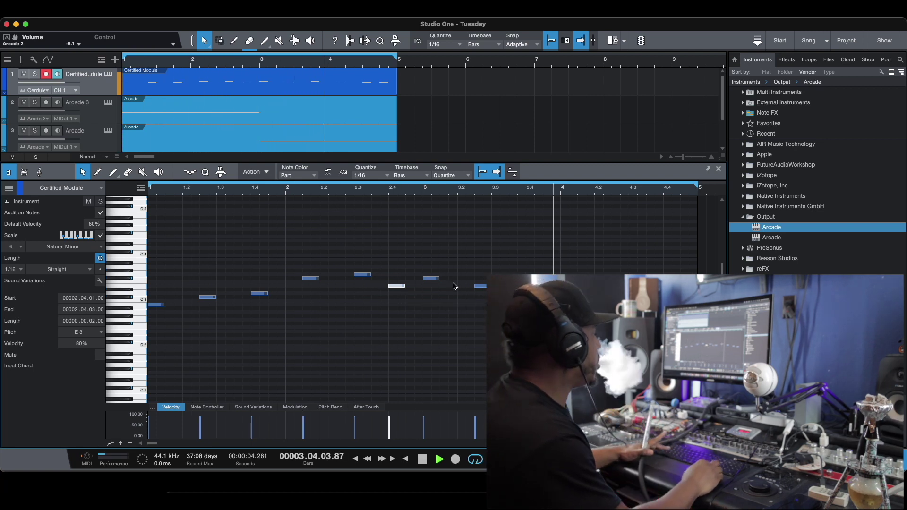
key(space)
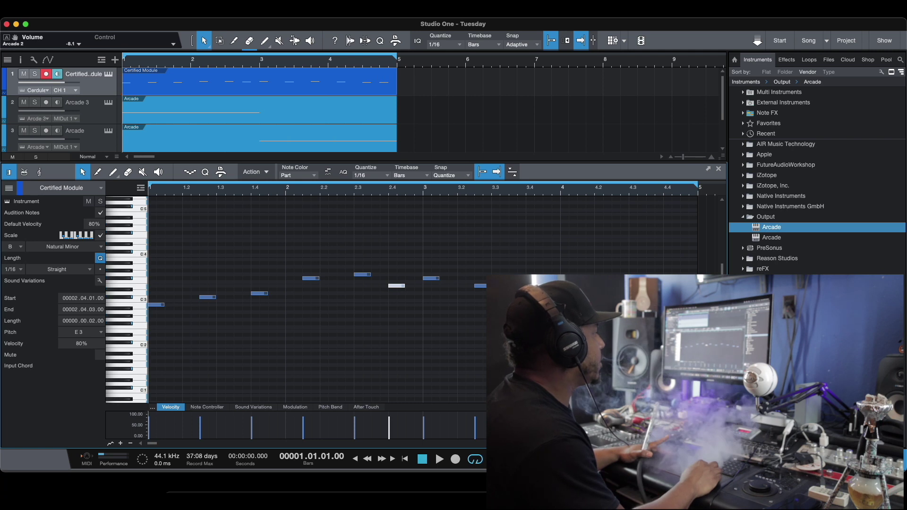
Step: Show the mixing console and add two FX channels, FX 1 and FX 2, after the instrument channels
key(F3)
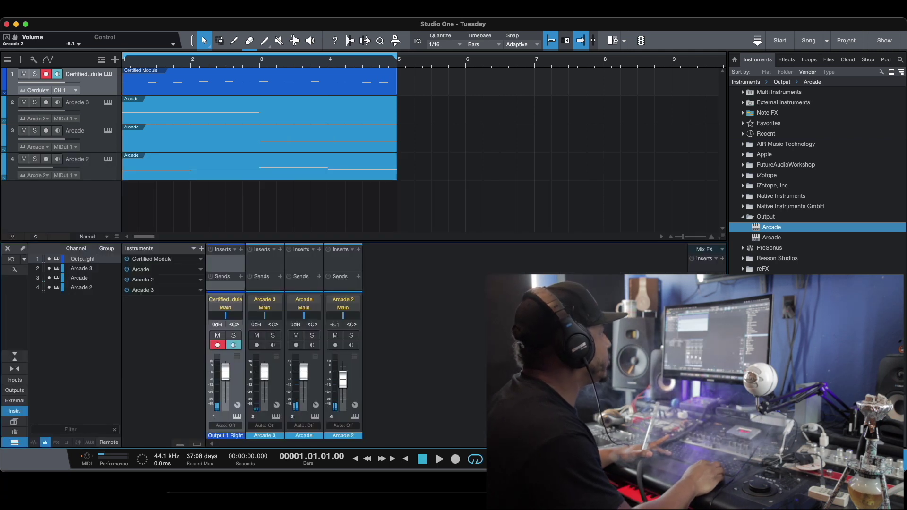
right_click(417, 301)
click(475, 411)
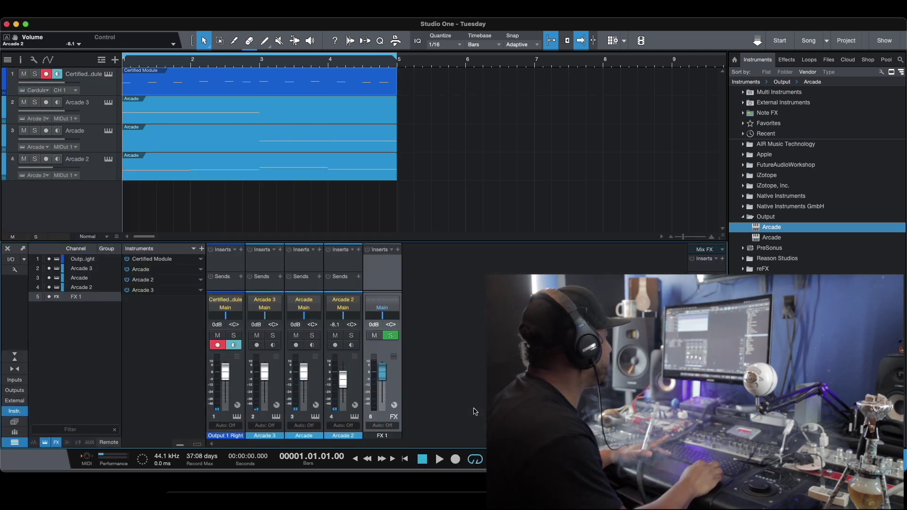
right_click(464, 341)
click(510, 287)
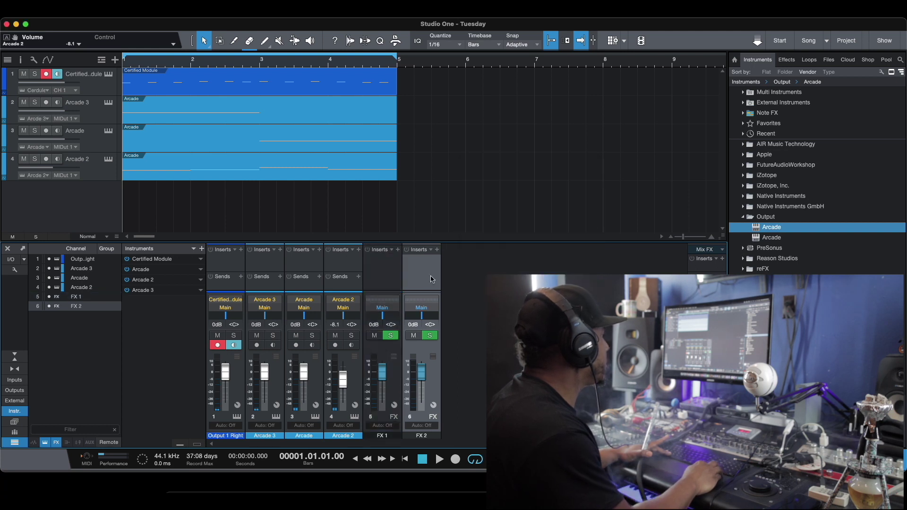
Step: Insert the Replika delay on the FX 1 channel and close its plug-in window
click(397, 251)
text(re)
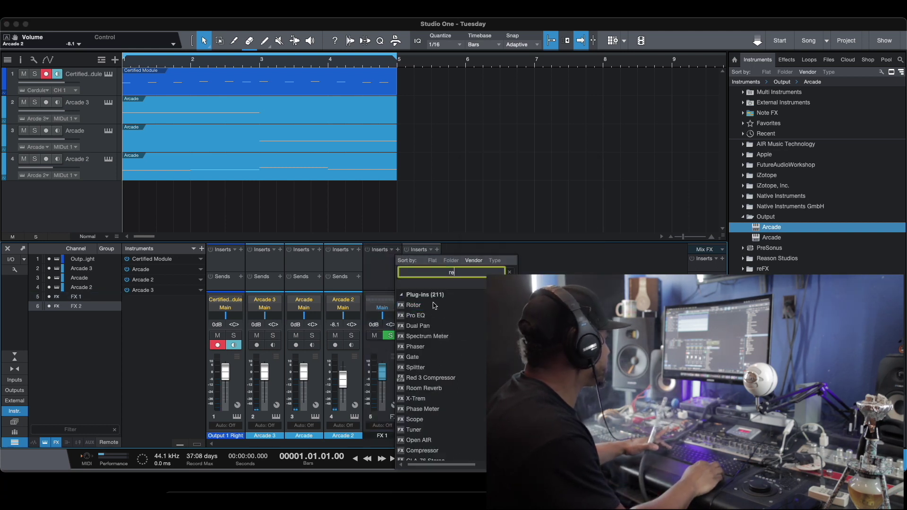
text(p)
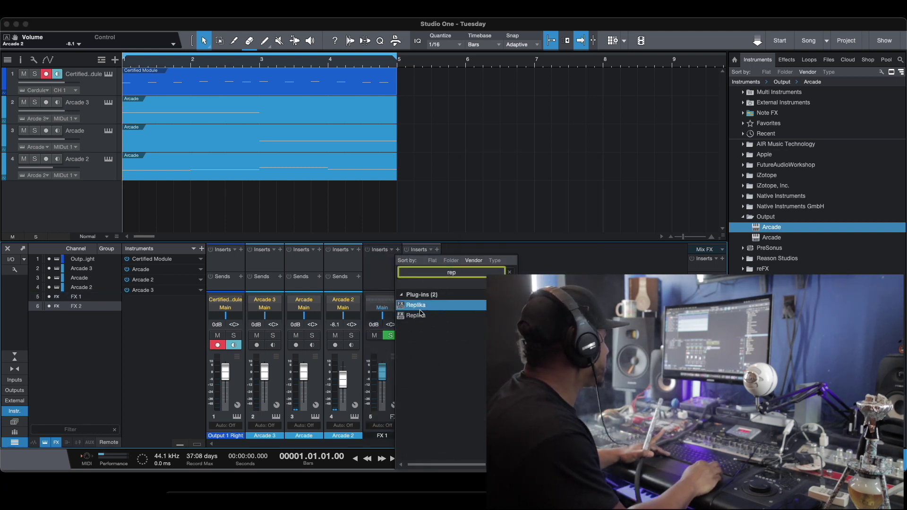
click(440, 308)
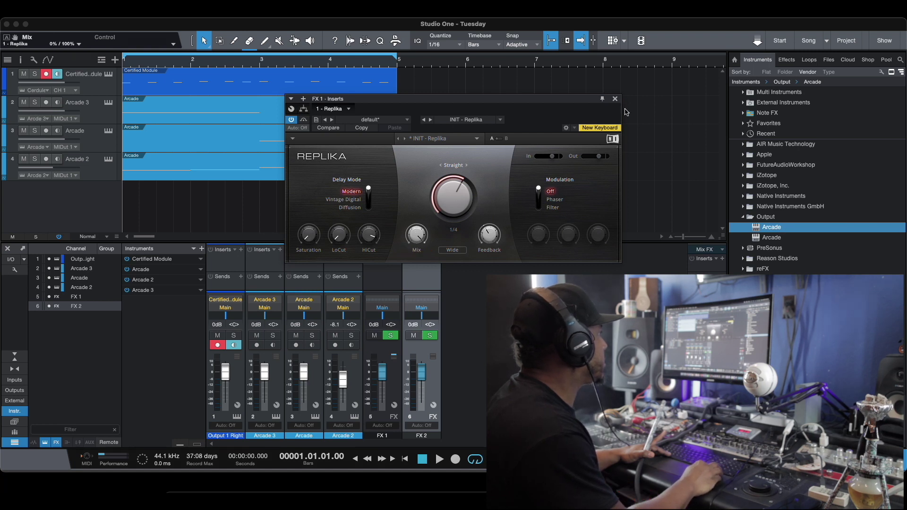
click(616, 99)
Step: Search the effects for "ver" and insert the H-Reverb Stereo plug-in on the FX 2 channel
click(438, 249)
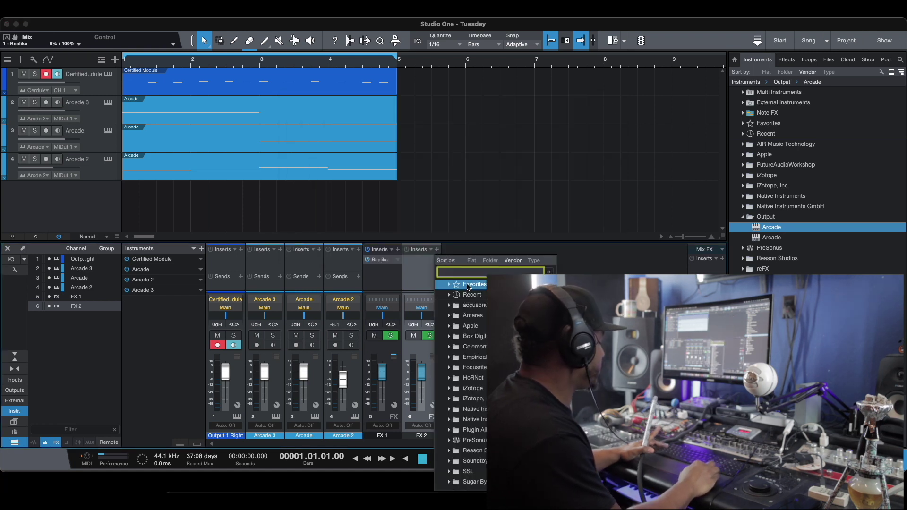
text(ver)
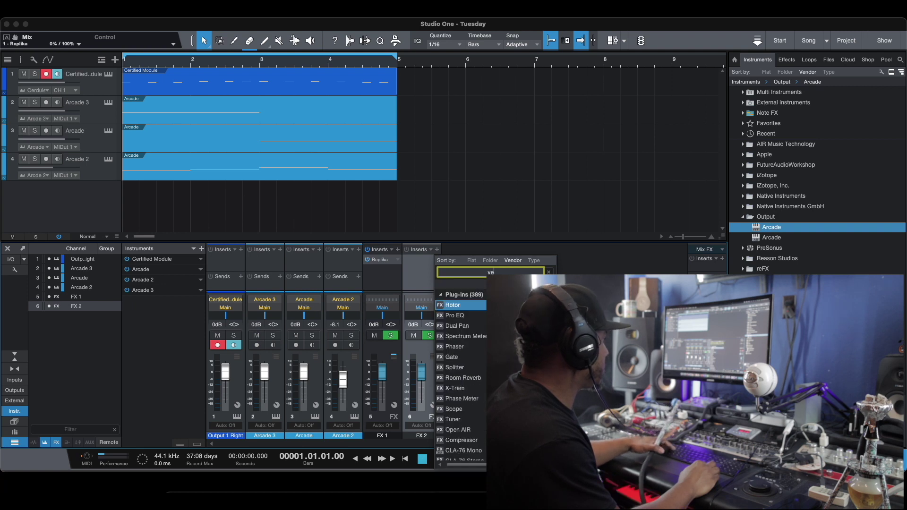
key(Down)
key(Down)
key(Down)
key(Down)
key(Down)
key(Down)
key(Down)
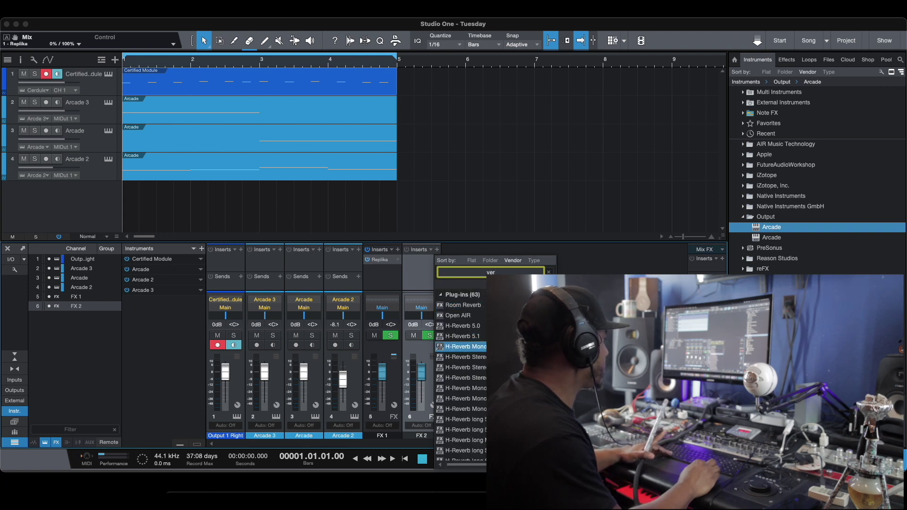
scroll(494, 376, down, 3)
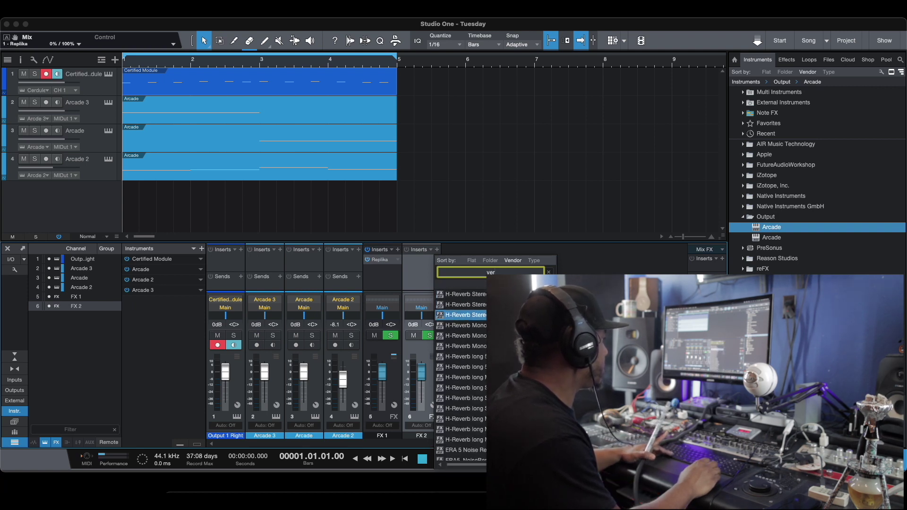
scroll(460, 376, up, 1)
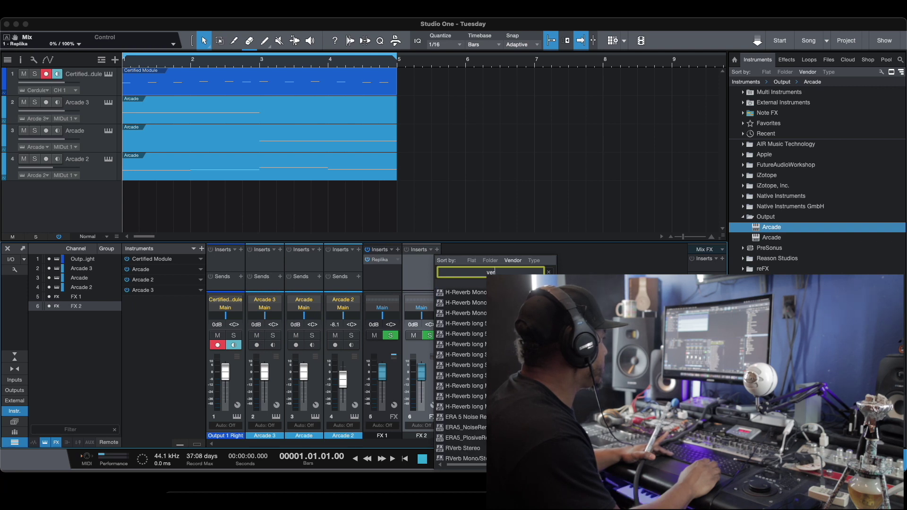
scroll(474, 316, up, 1)
double_click(474, 315)
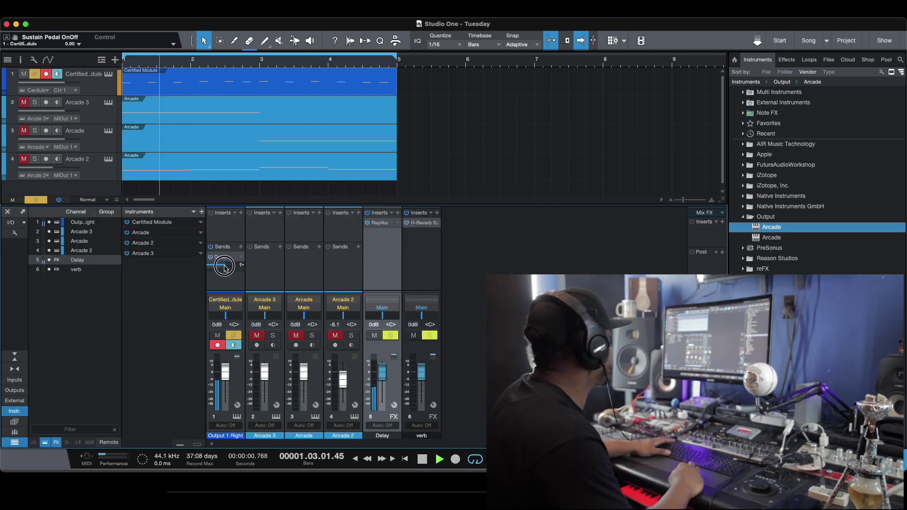
Step: Lower the Certified Module channel's Delay send to -19.0 dB, and add a verb send at a reduced level
drag(227, 266, 217, 268)
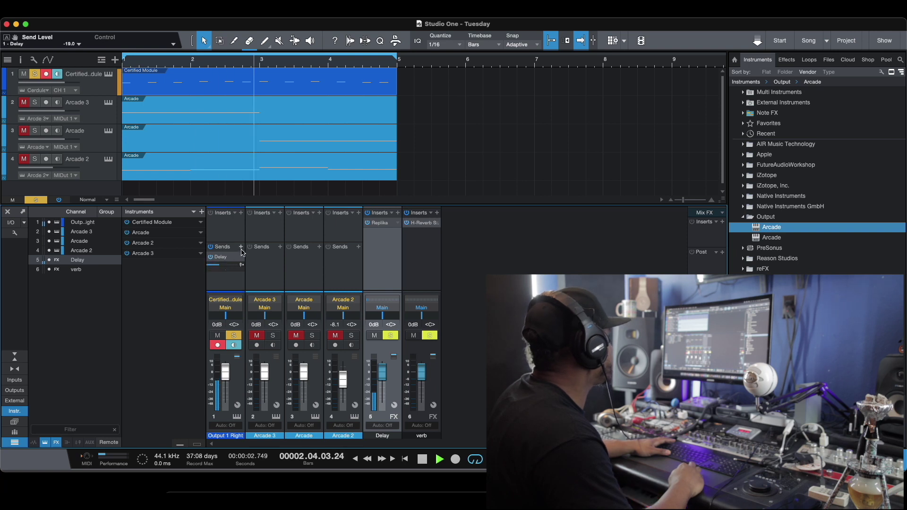
click(241, 247)
click(262, 277)
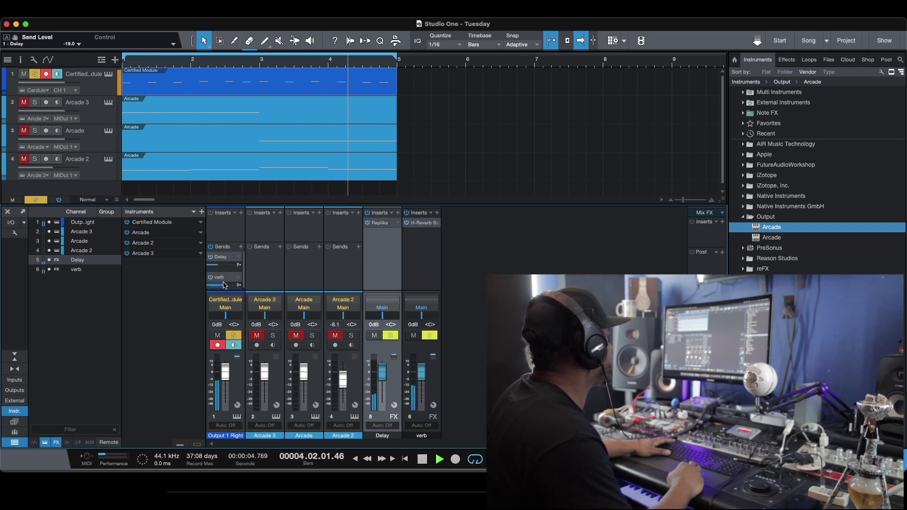
drag(225, 286, 222, 287)
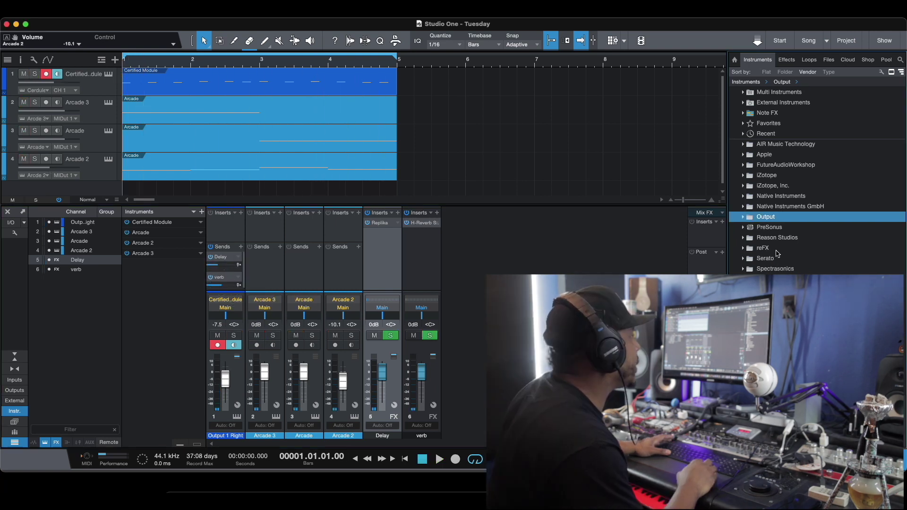
Step: Browse the Sound Bank files and open the Hi Hats folder of the Metro Boomin Drum Kit
click(744, 274)
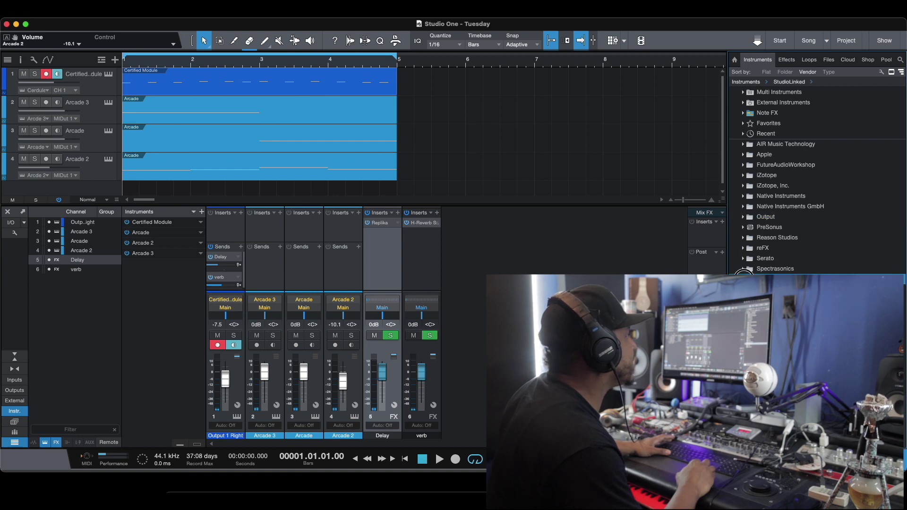
click(830, 60)
scroll(803, 204, down, 10)
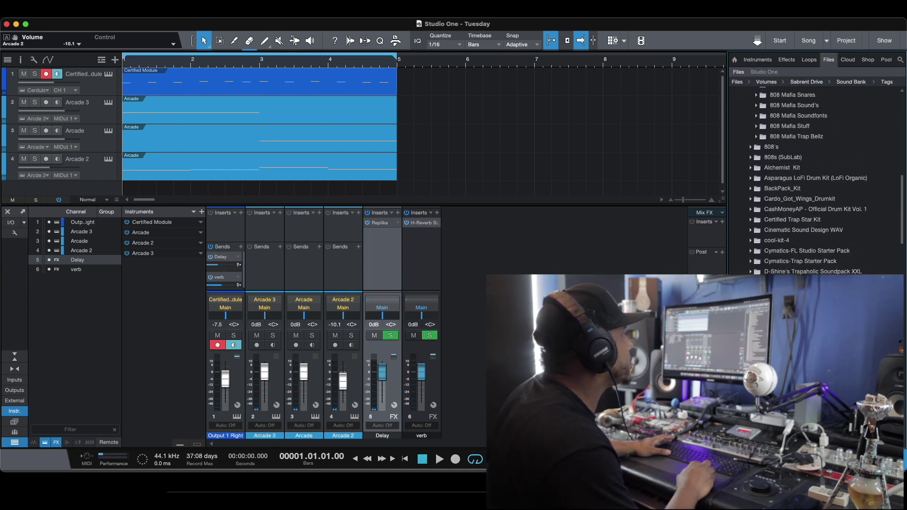
scroll(803, 204, up, 6)
click(751, 188)
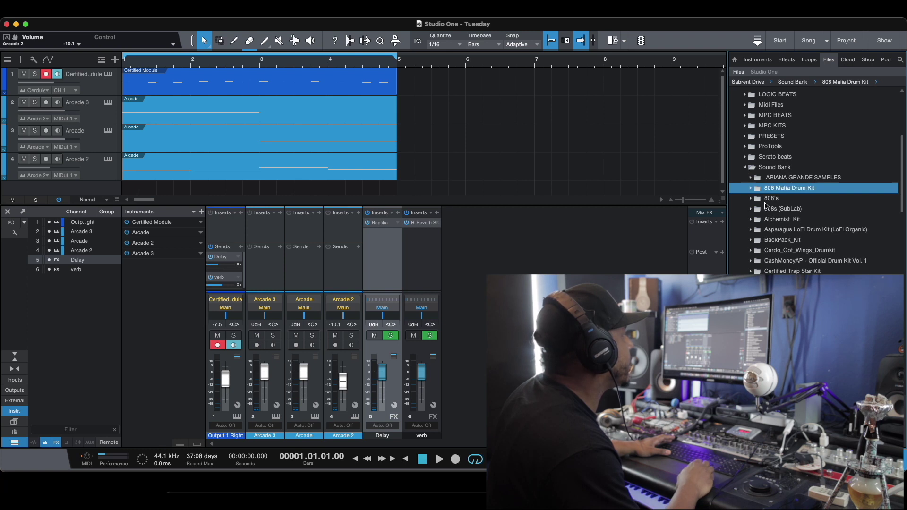
scroll(778, 239, down, 15)
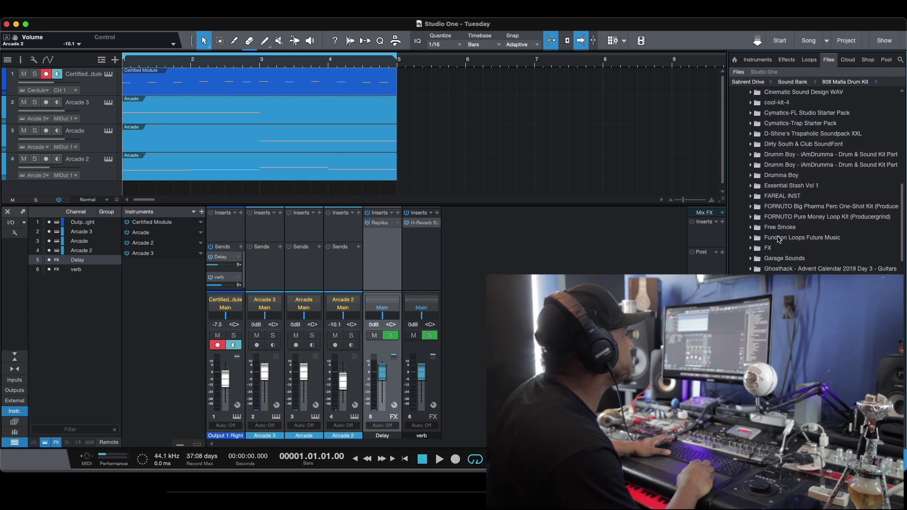
scroll(778, 240, down, 5)
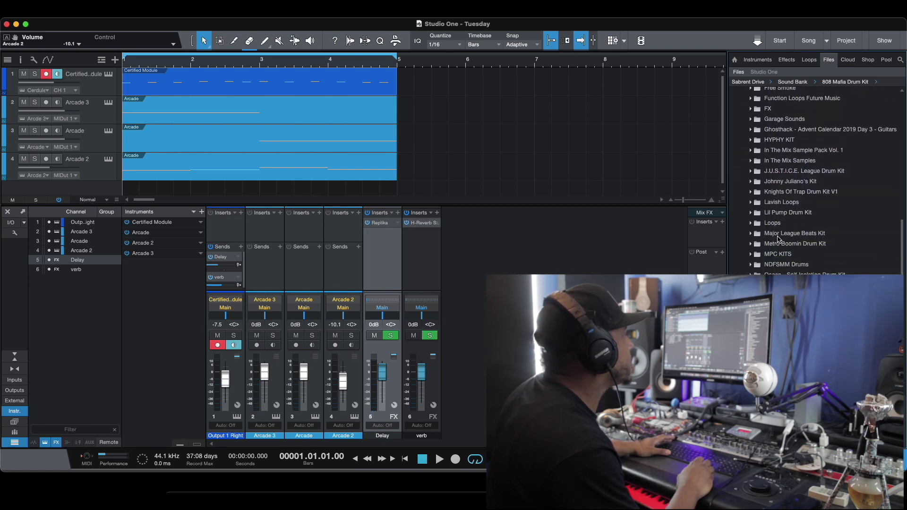
click(752, 237)
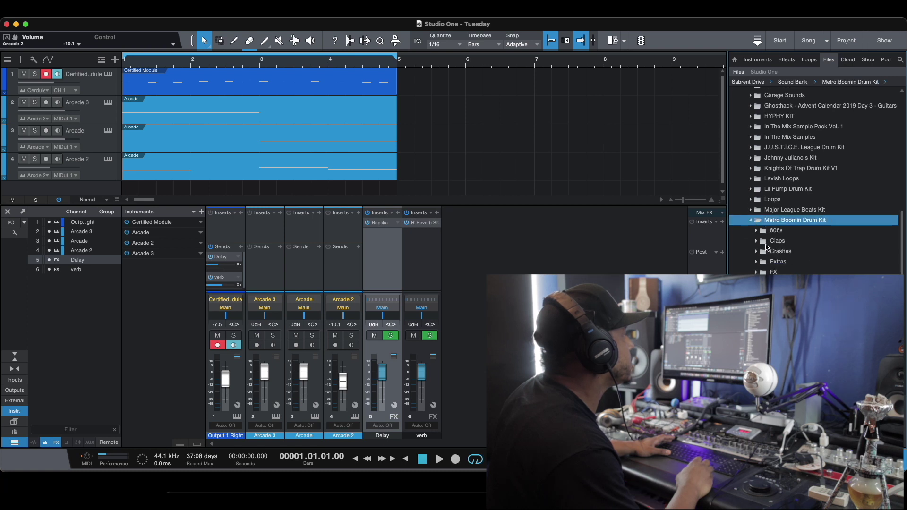
click(756, 221)
Step: Audition the first several MB Hi Hat samples in the Hi Hats folder
click(786, 231)
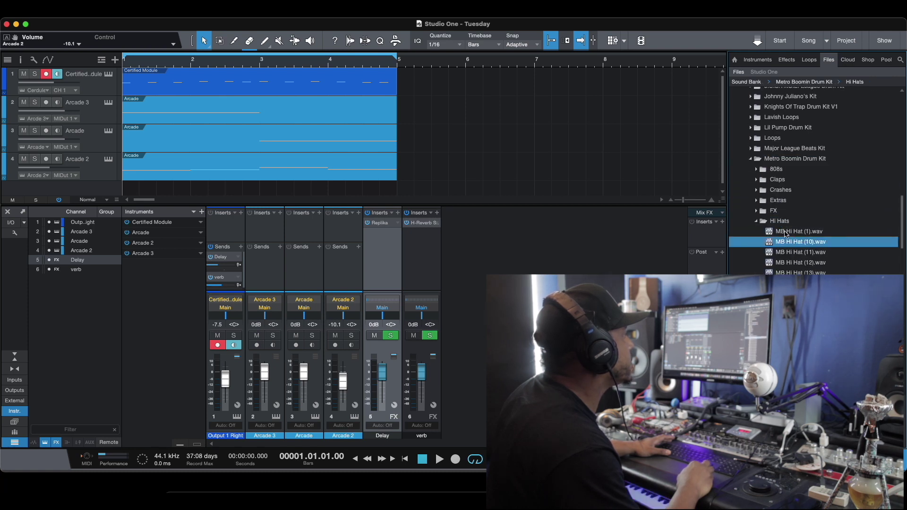
click(787, 252)
click(788, 262)
click(788, 253)
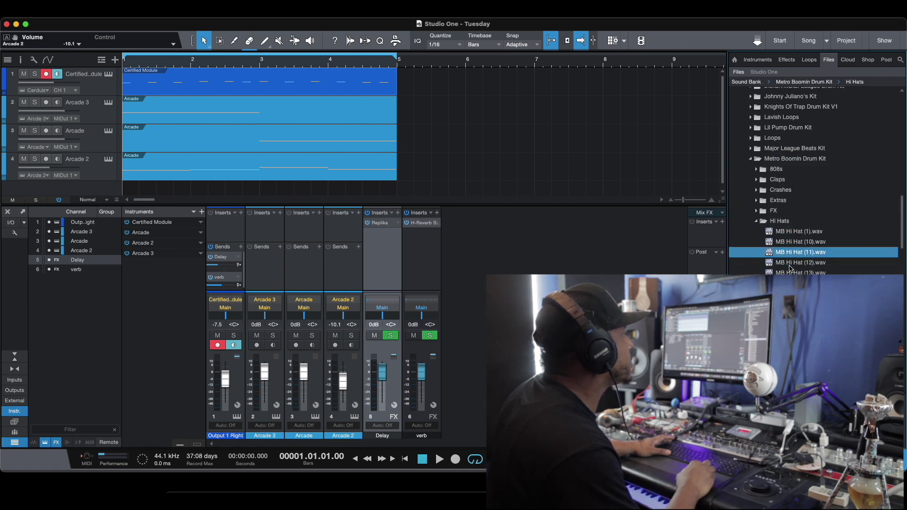
click(788, 271)
Step: Load MB Hi Hat (11).wav into SampleOne on a new instrument track
click(788, 255)
right_click(788, 255)
click(809, 267)
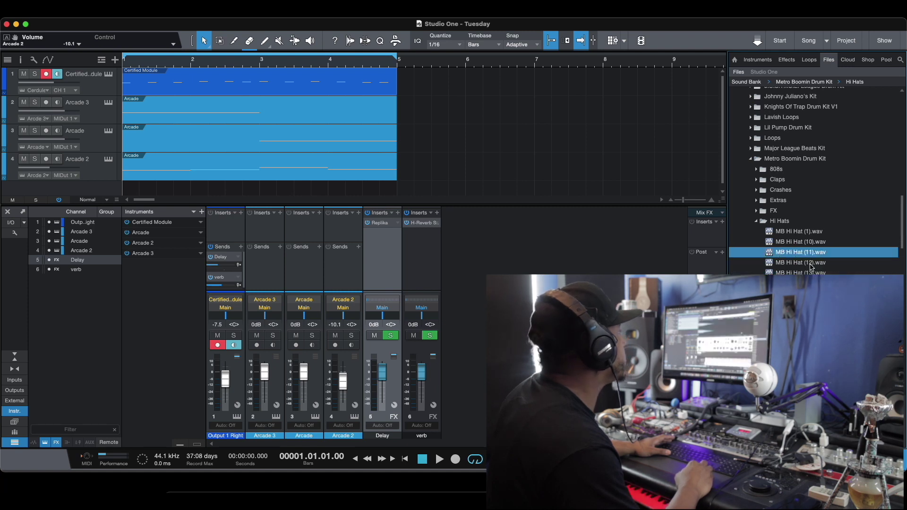
click(787, 51)
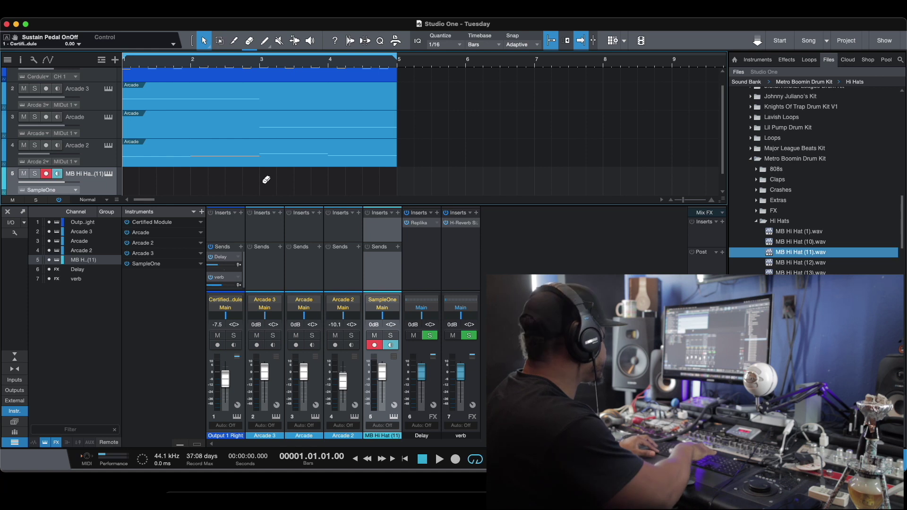
Step: Insert a pattern at bar 1 on the MB Hi Hat (11) track and extend it to bar 5
key(super+shift+p)
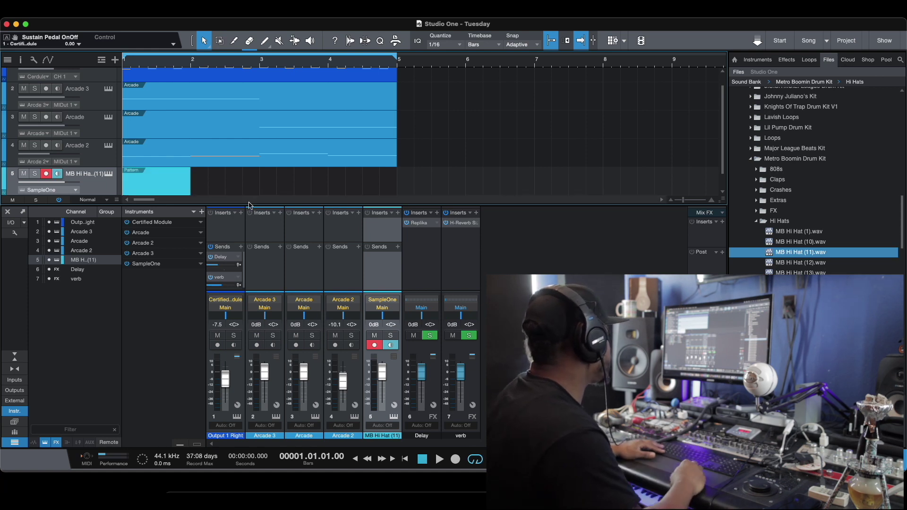
drag(249, 204, 244, 273)
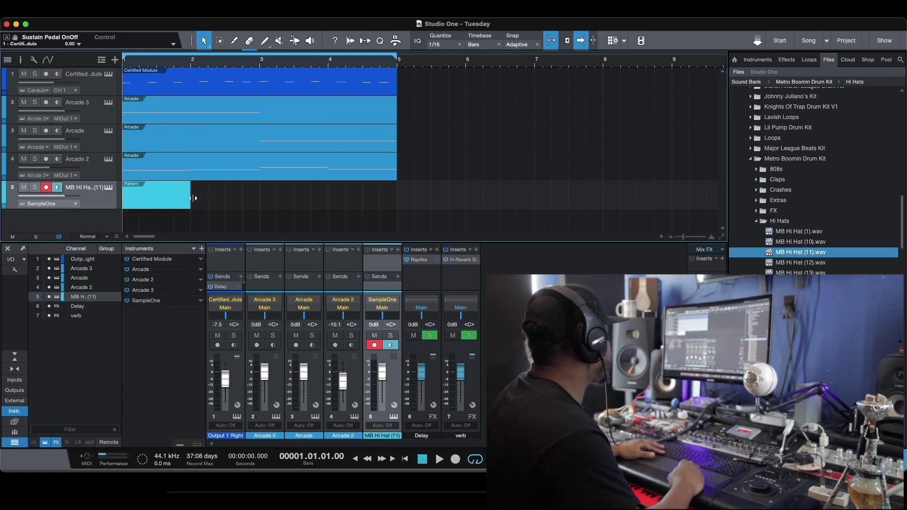
drag(193, 198, 397, 210)
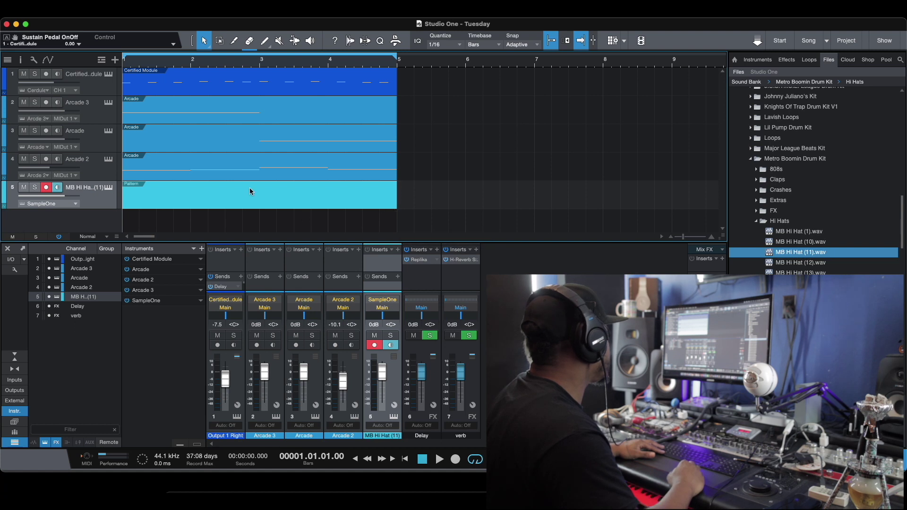
Step: Open the hi-hat pattern in the editor and set its length to 64 steps
double_click(250, 188)
click(29, 189)
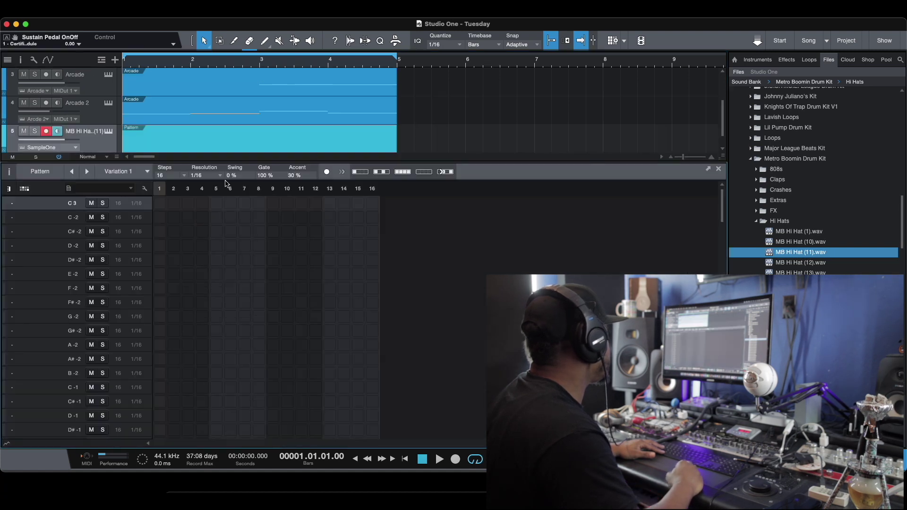
click(184, 177)
click(194, 250)
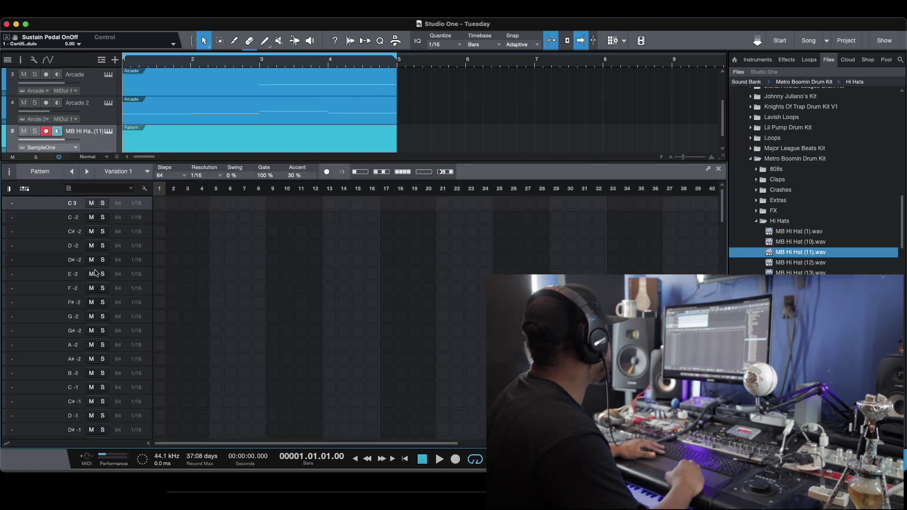
Step: Extend the hi-hat sample's key range in SampleOne down to D 0 and raise its upper limit above C 3
scroll(51, 289, down, 3)
scroll(52, 286, down, 2)
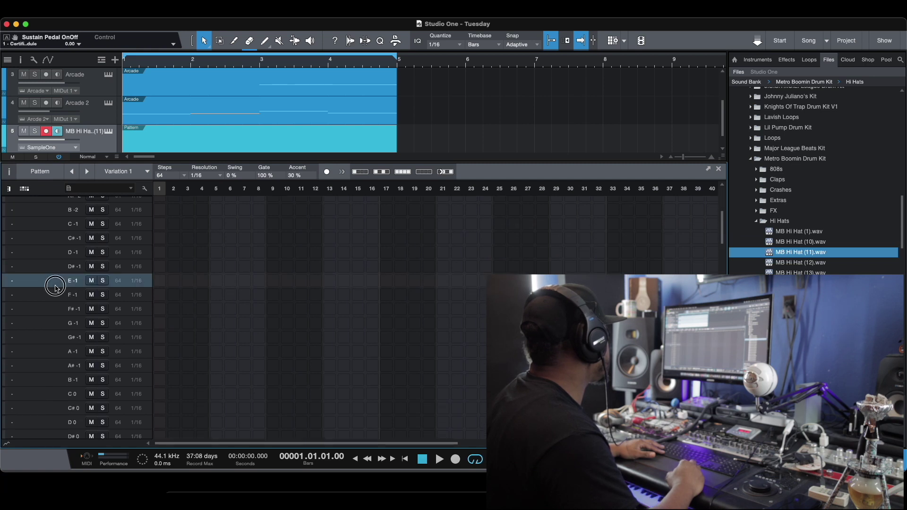
click(108, 131)
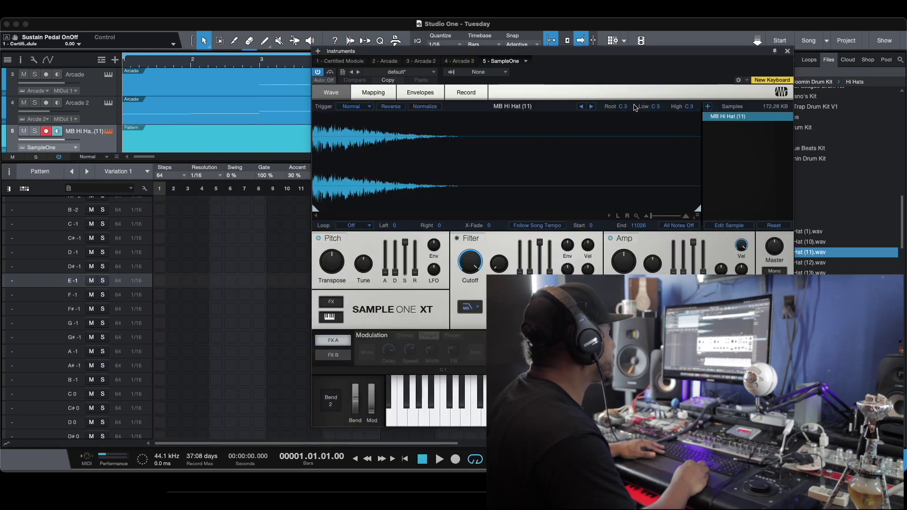
drag(649, 110, 650, 122)
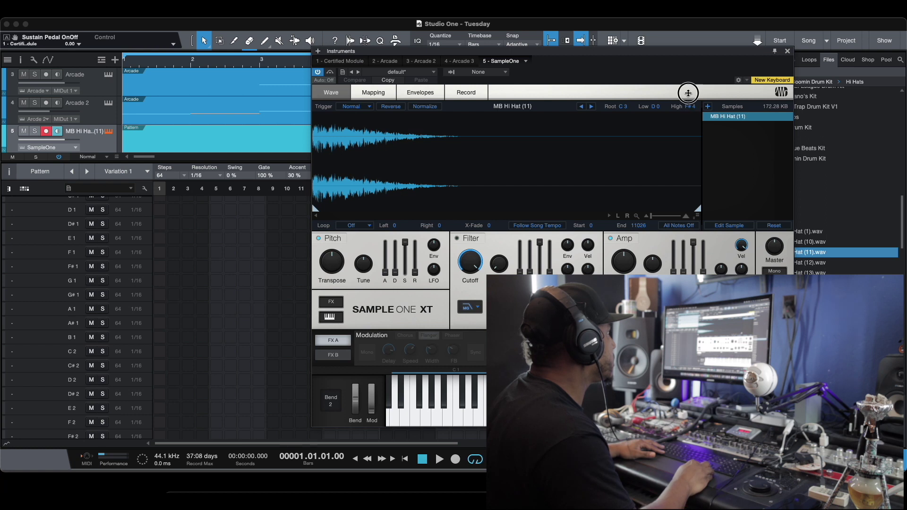
click(787, 50)
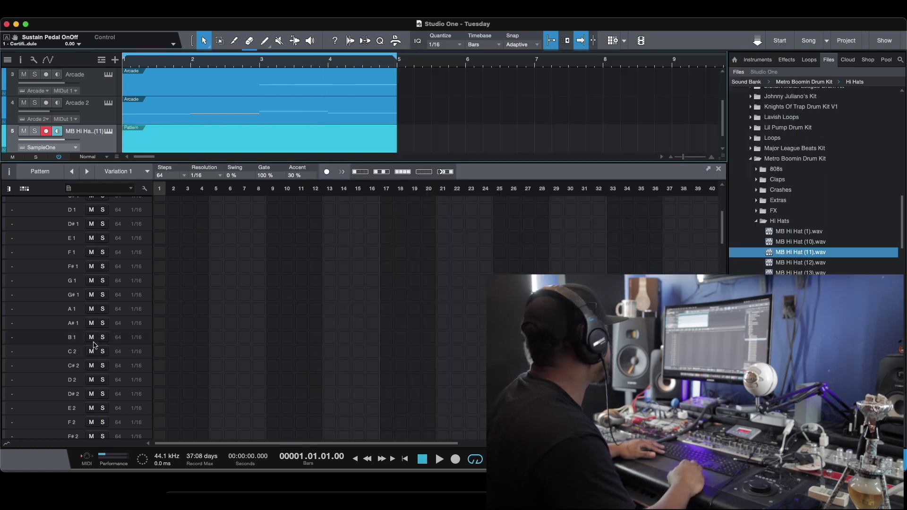
Step: Audition the hi-hat sample at different pitches using the note rows of the pattern
click(55, 337)
click(54, 362)
scroll(60, 360, down, 5)
click(60, 360)
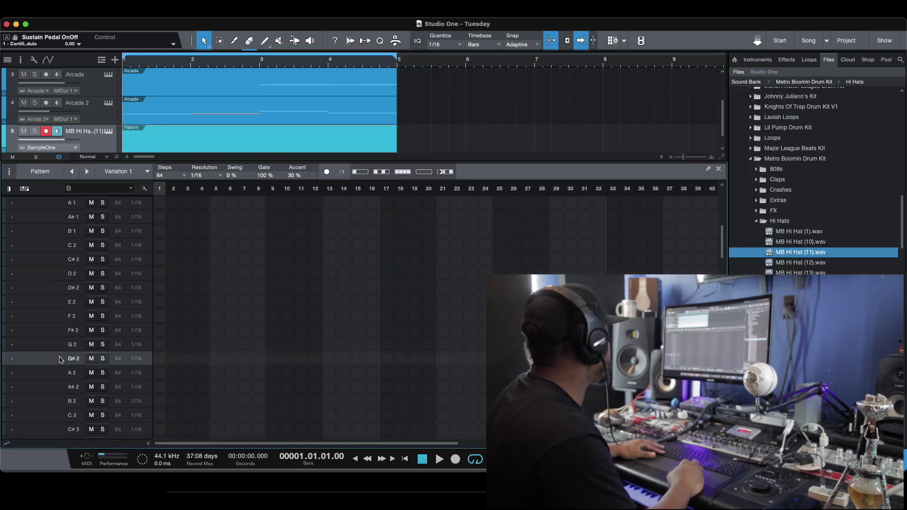
scroll(60, 360, down, 5)
click(60, 315)
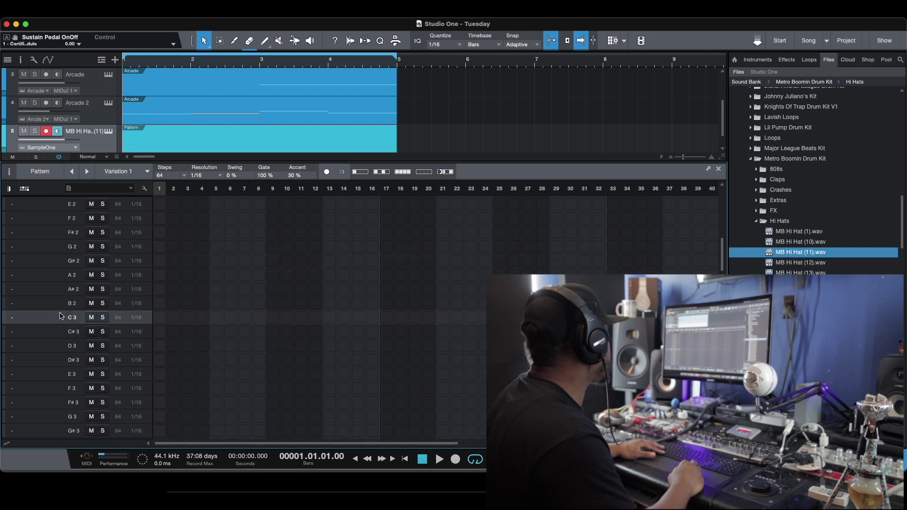
click(50, 378)
click(50, 399)
click(55, 374)
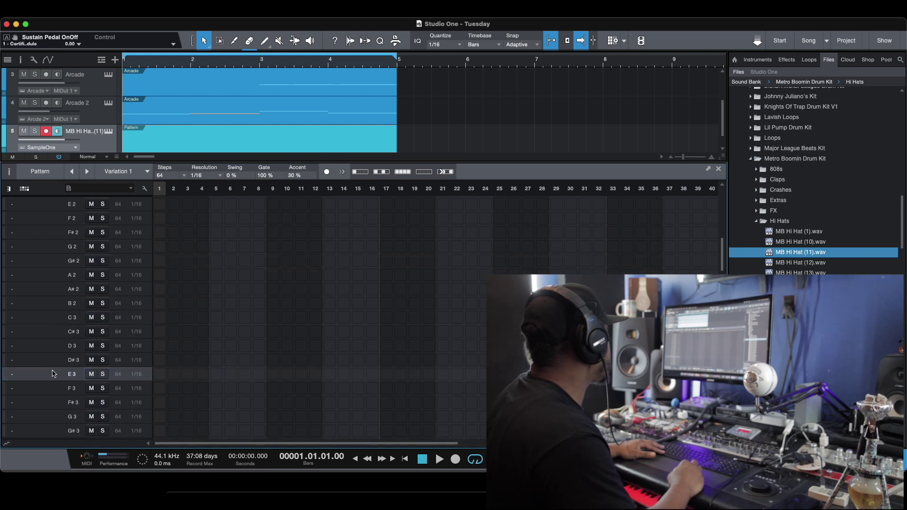
click(57, 359)
Step: Fill the D 3 row with hits on every second step and add extra hits on steps 2 and 18 during playback
click(56, 348)
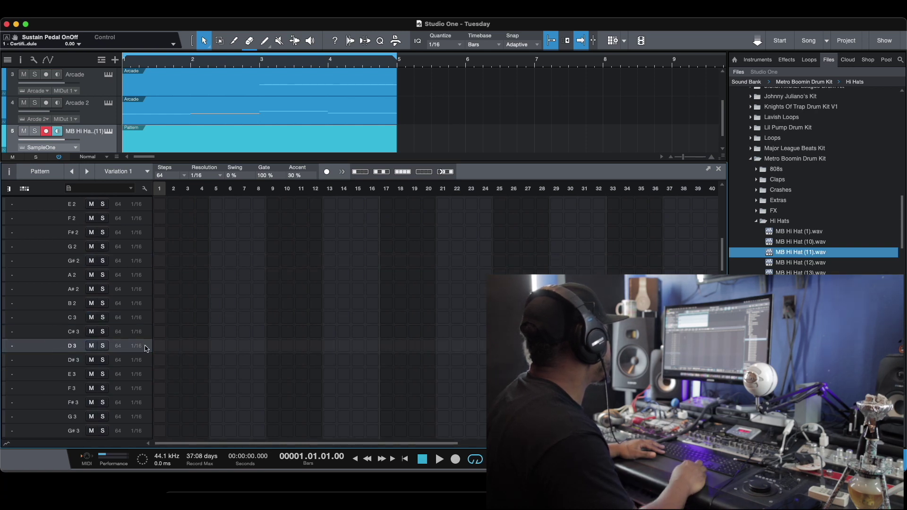
click(383, 174)
key(space)
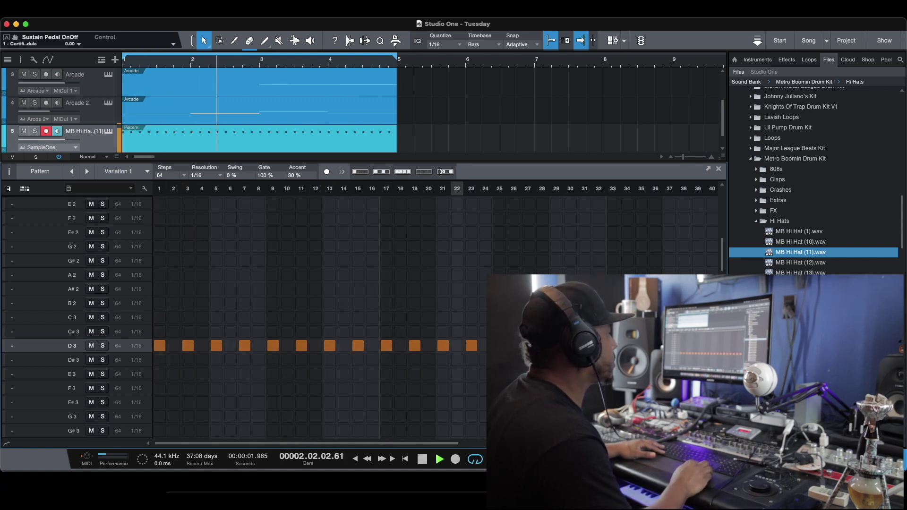
click(173, 346)
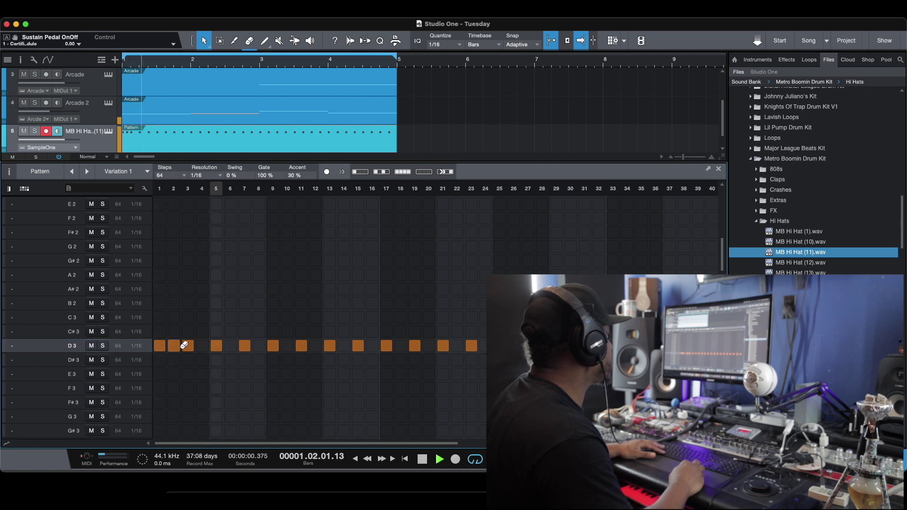
click(404, 346)
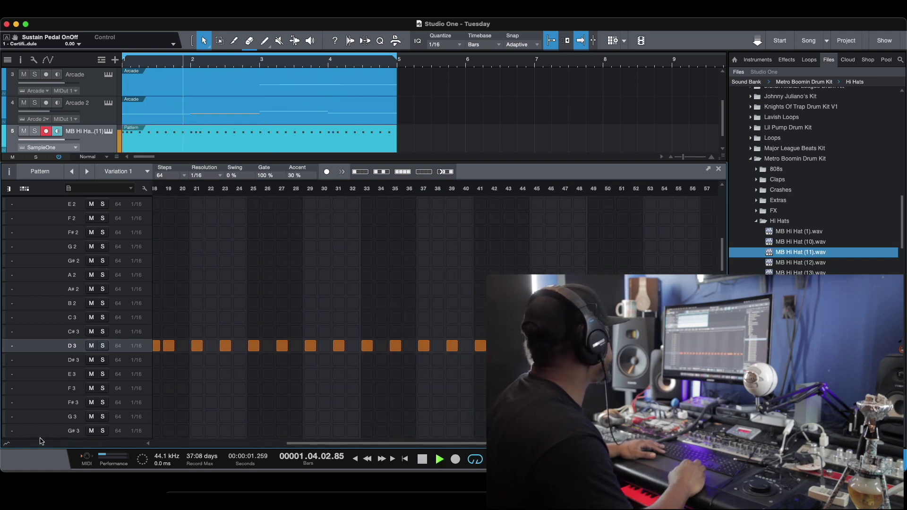
Step: Set the D 3 hi-hat hit on step 33 to 2 repeats, play the pattern back and close its editor
click(5, 445)
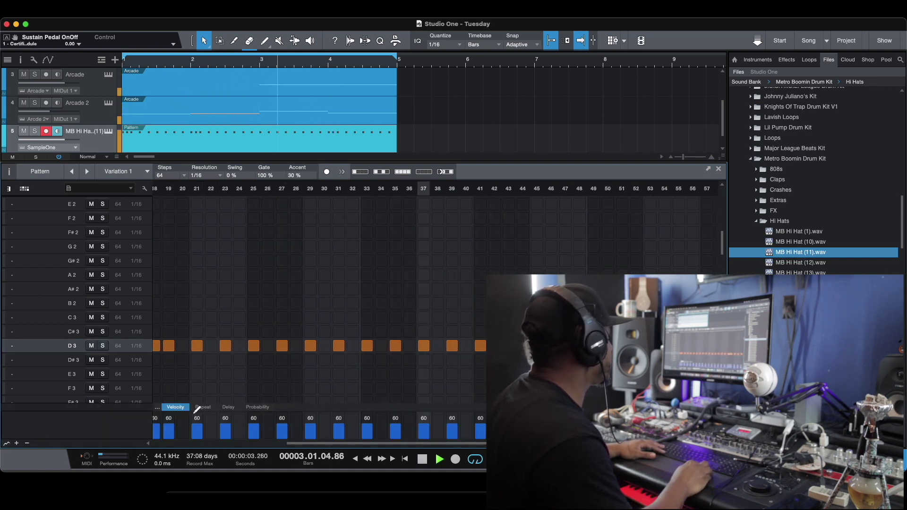
click(210, 411)
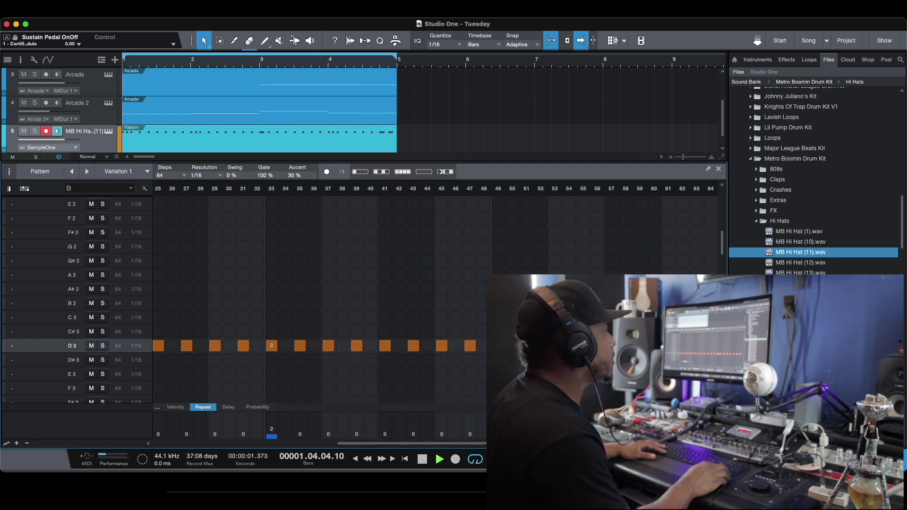
key(space)
key(F5)
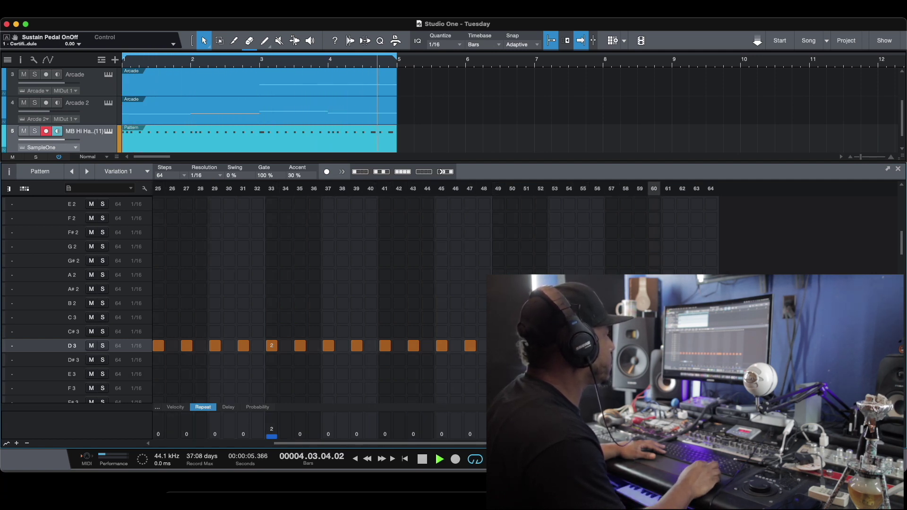
key(F2)
key(space)
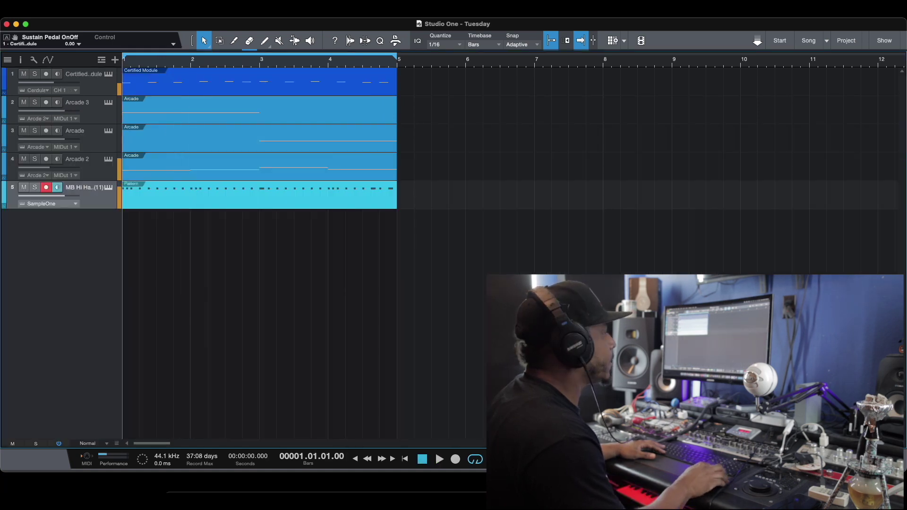
Step: Audition MB Clap (1).wav, (10).wav and (11).wav in the Metro Boomin kit's Claps folder
key(F5)
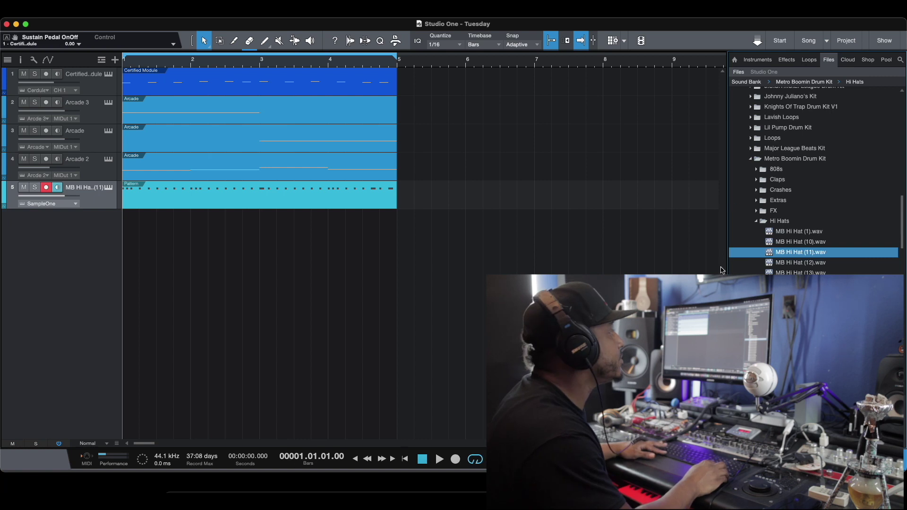
click(755, 221)
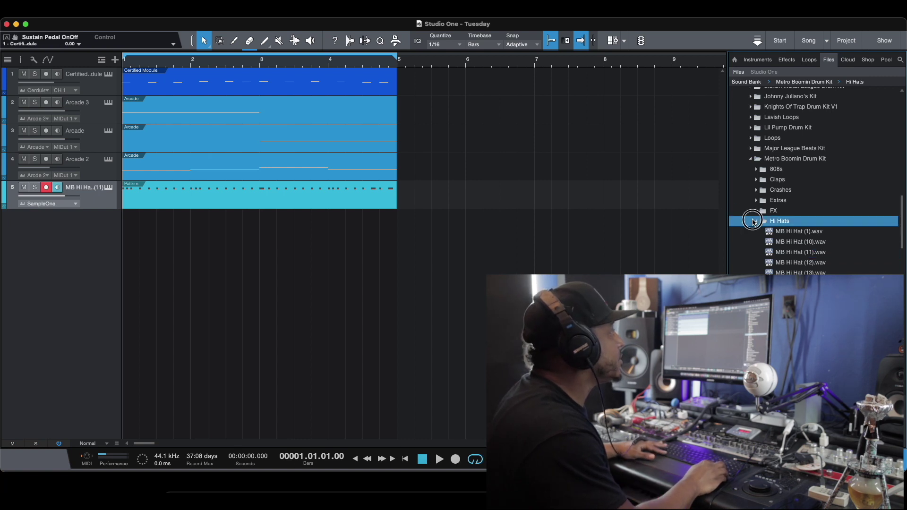
click(756, 180)
click(784, 210)
click(783, 201)
click(782, 190)
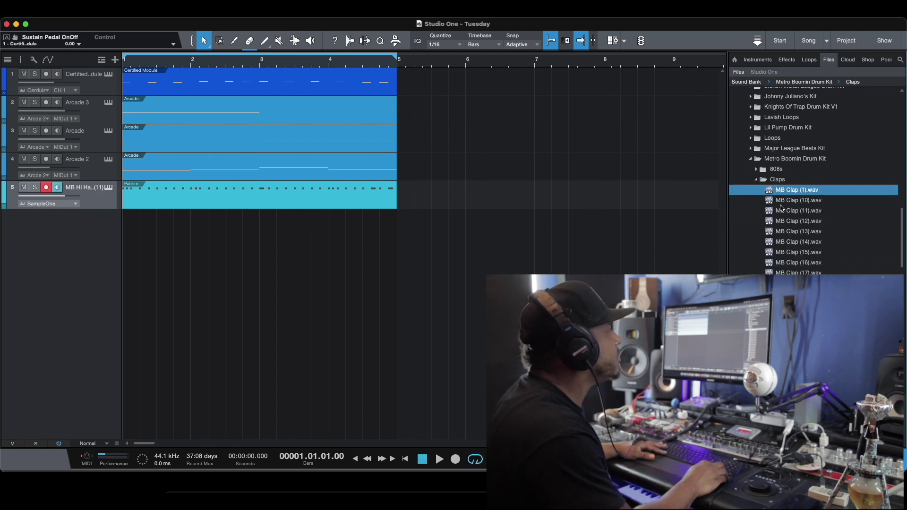
click(780, 213)
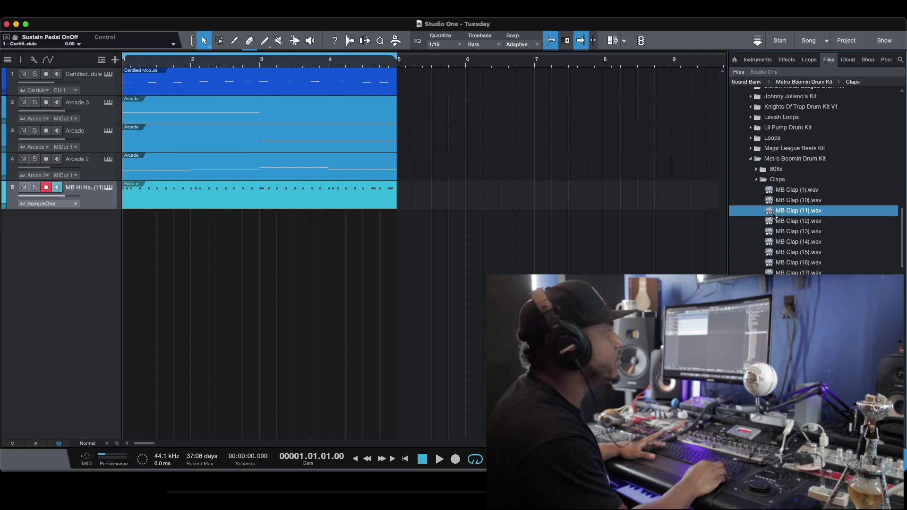
Step: Load MB Clap (11).wav into SampleOne on a new instrument track
right_click(789, 213)
click(803, 228)
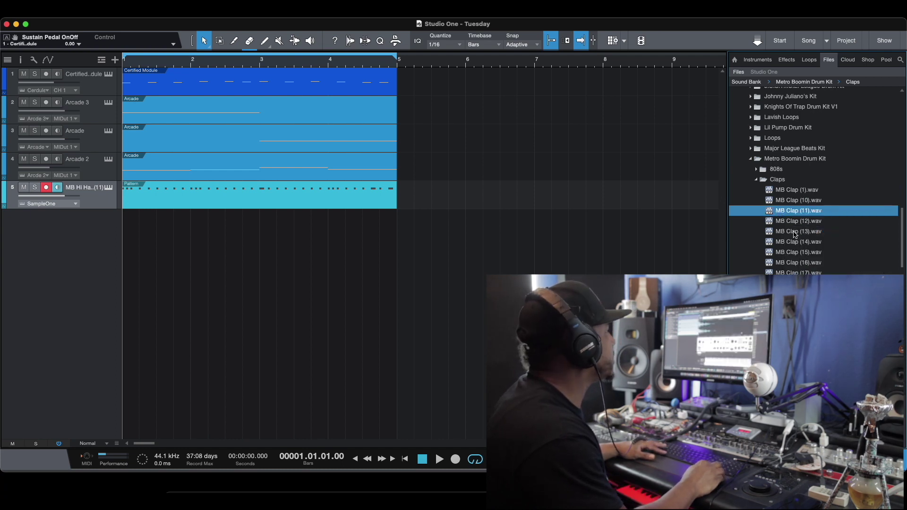
click(789, 51)
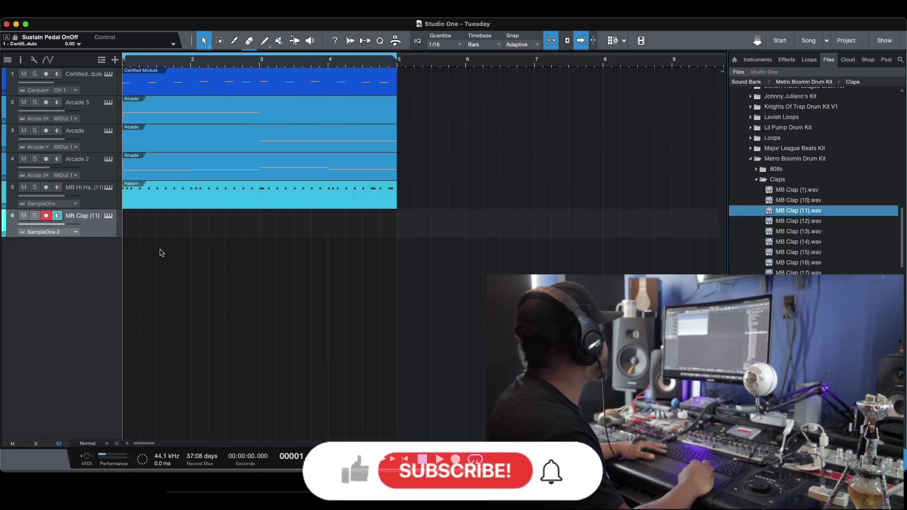
Step: Insert a pattern from bar 1 to bar 5 on the MB Clap (11) track and set its length to 64 steps
double_click(188, 220)
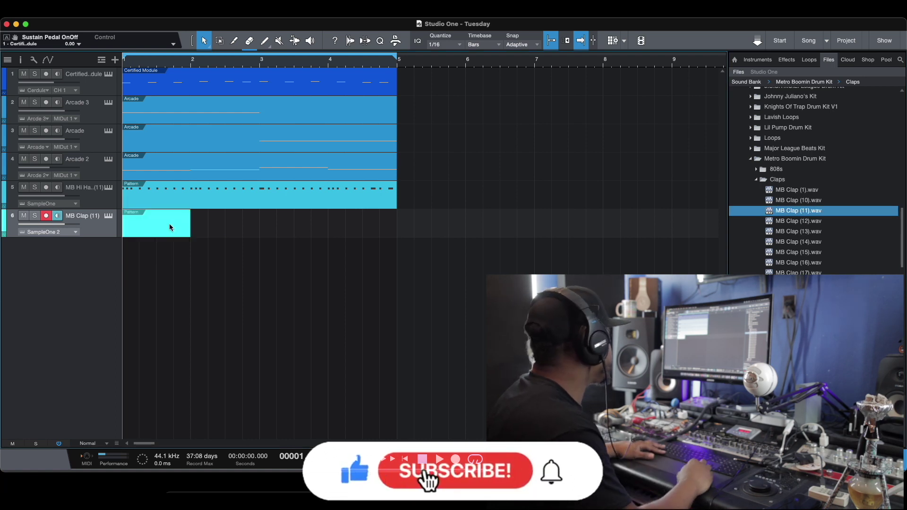
drag(190, 226, 396, 246)
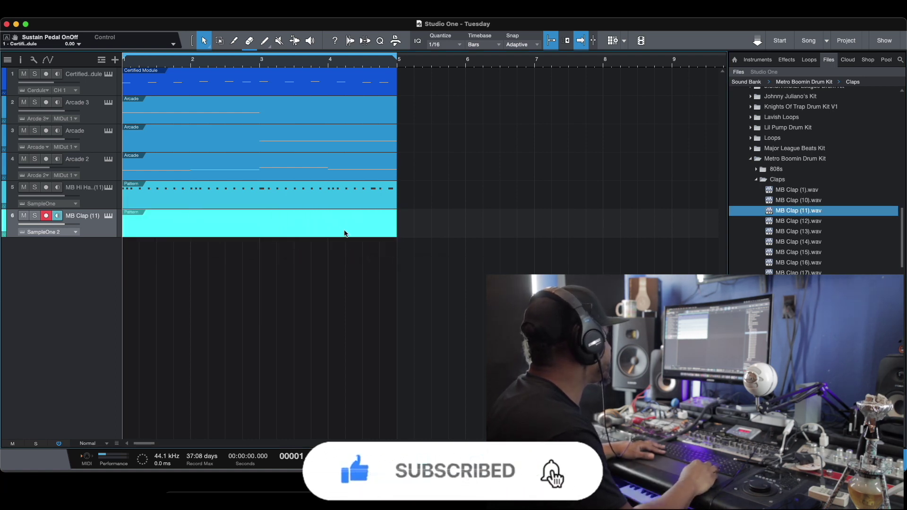
double_click(344, 233)
click(26, 188)
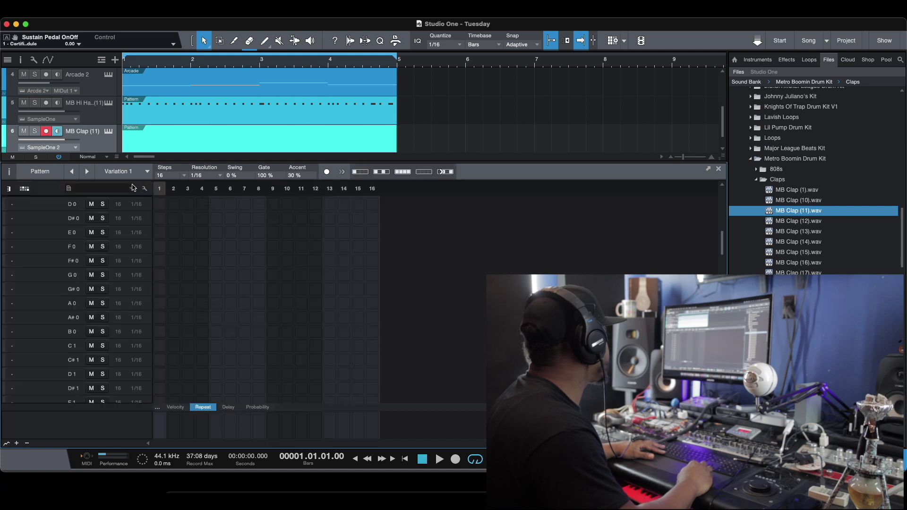
click(184, 182)
click(197, 259)
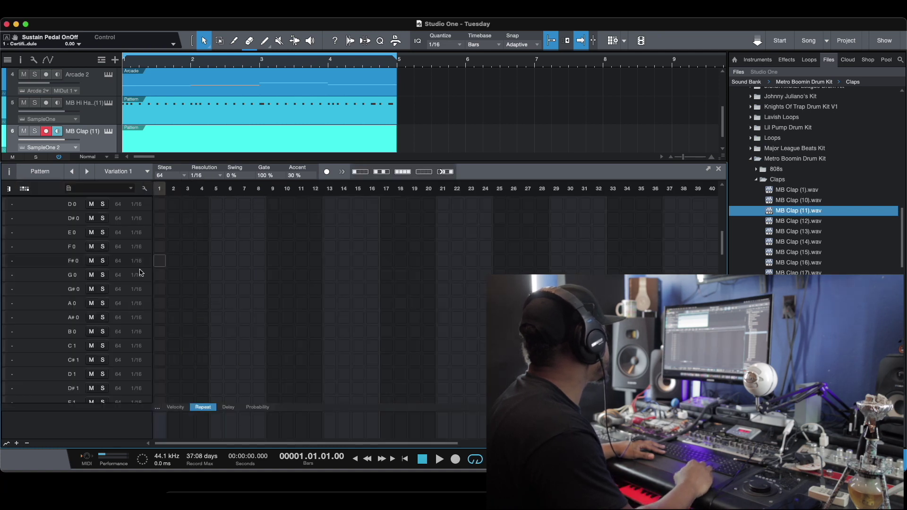
Step: Place claps on steps 9, 25, 41 and 57 of the D 3 row and play the pattern back
scroll(54, 315, down, 10)
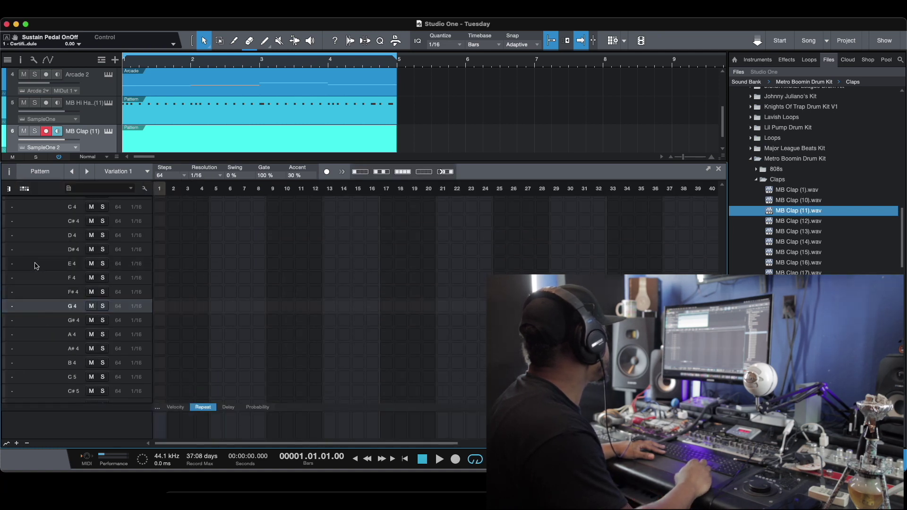
scroll(37, 264, up, 3)
scroll(37, 265, up, 1)
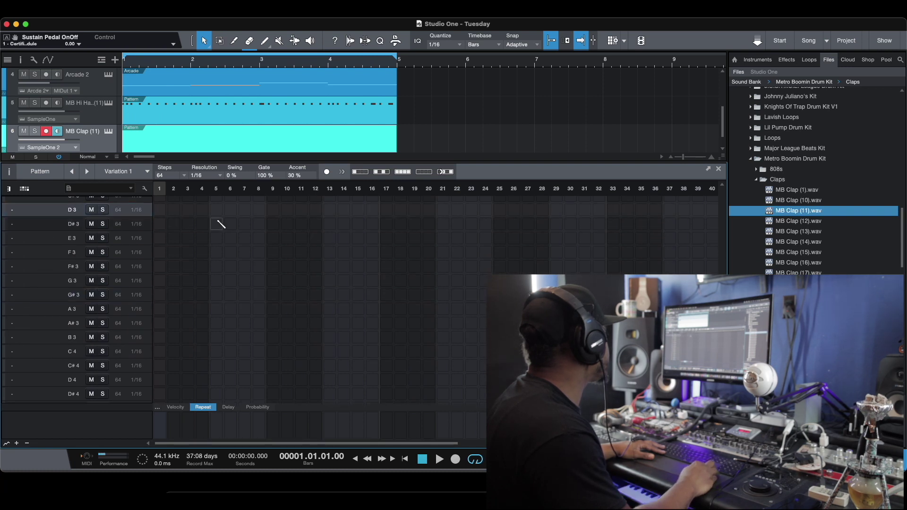
click(272, 209)
key(space)
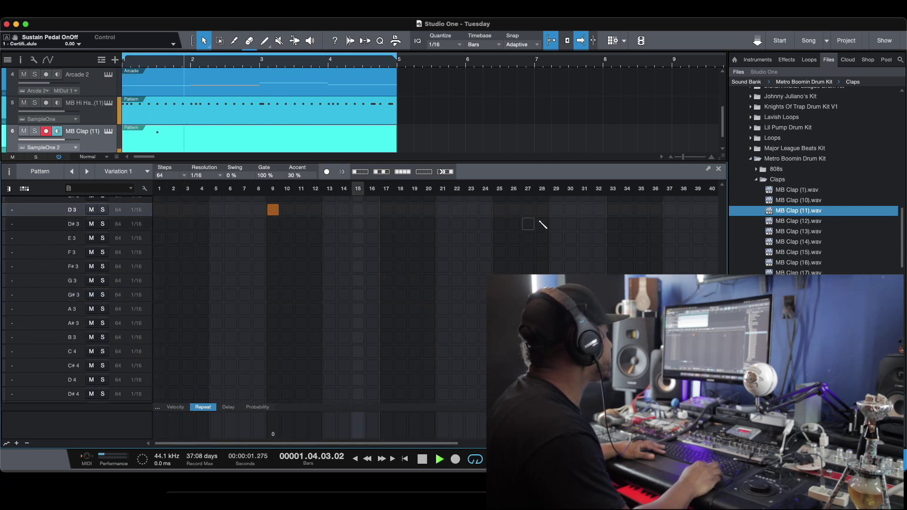
click(500, 210)
scroll(590, 228, right, 1)
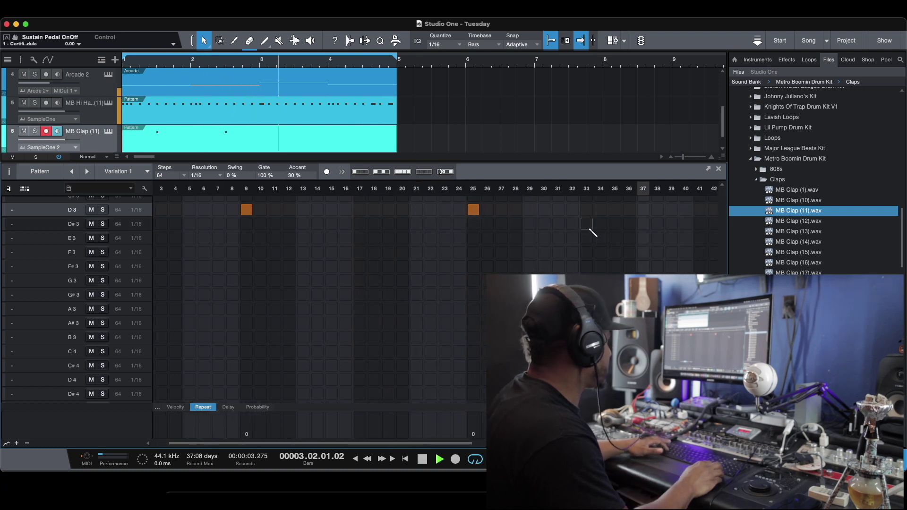
key(d)
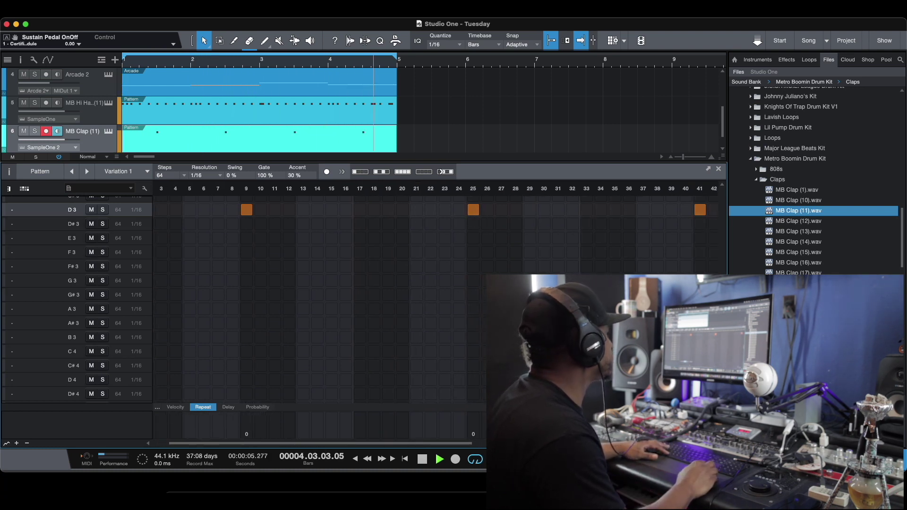
scroll(300, 294, up, 1)
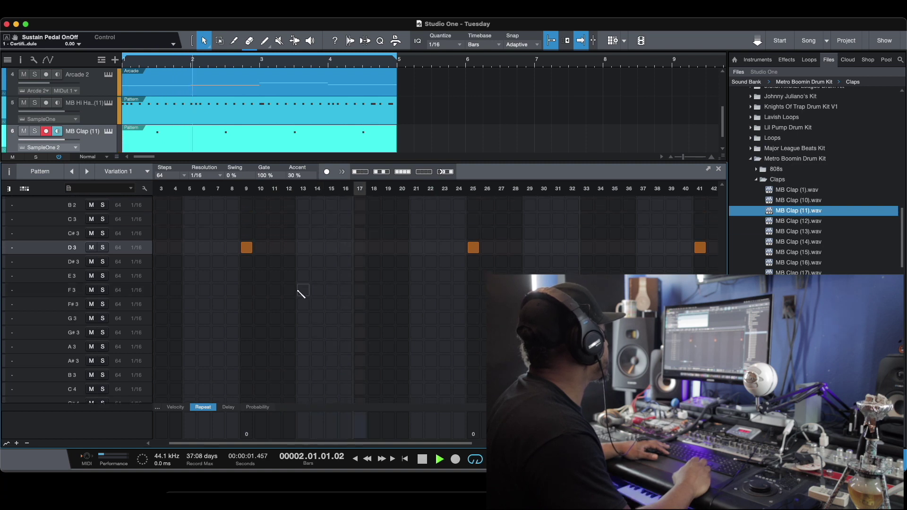
key(space)
Step: Add lower-pitched claps on steps 8 and 9 of the A 2 row while the loop plays
scroll(52, 265, up, 4)
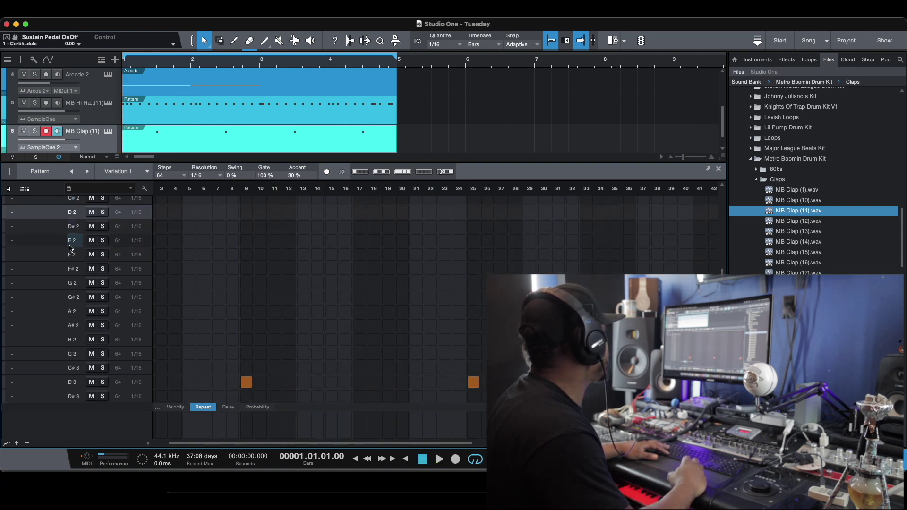
click(56, 300)
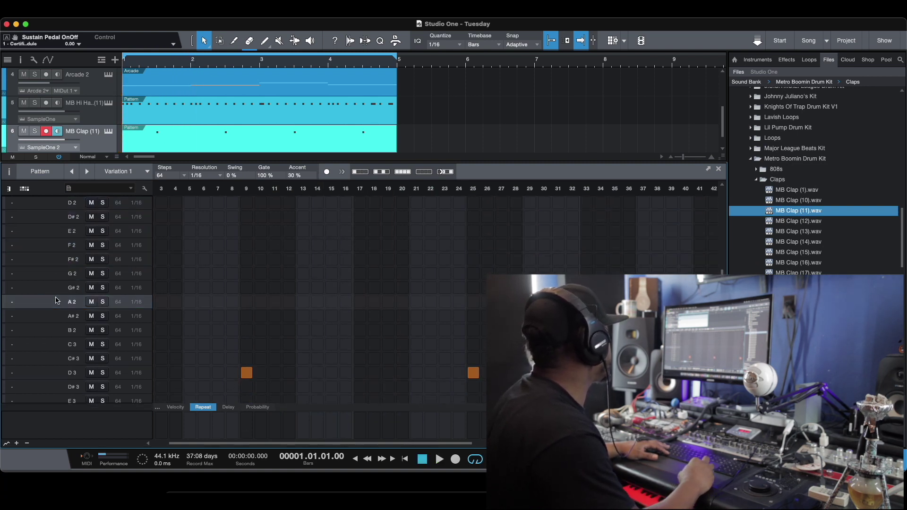
key(space)
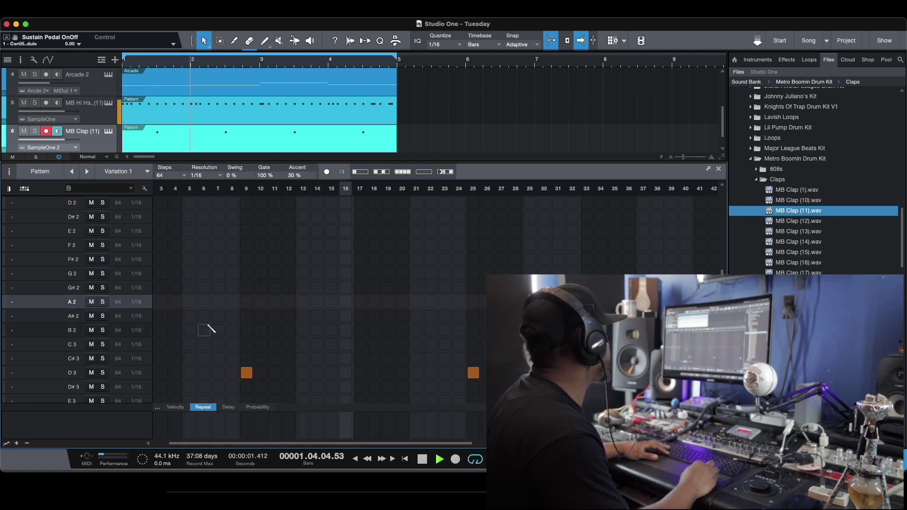
key(space)
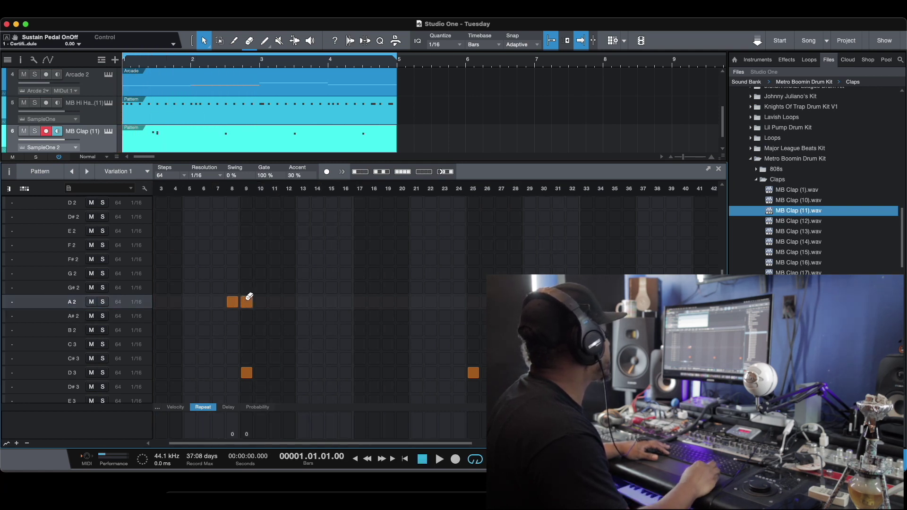
Step: Rearrange the lower-pitched claps in the A 2 row to match the D 3 claps, including steps 9 and 25
click(246, 302)
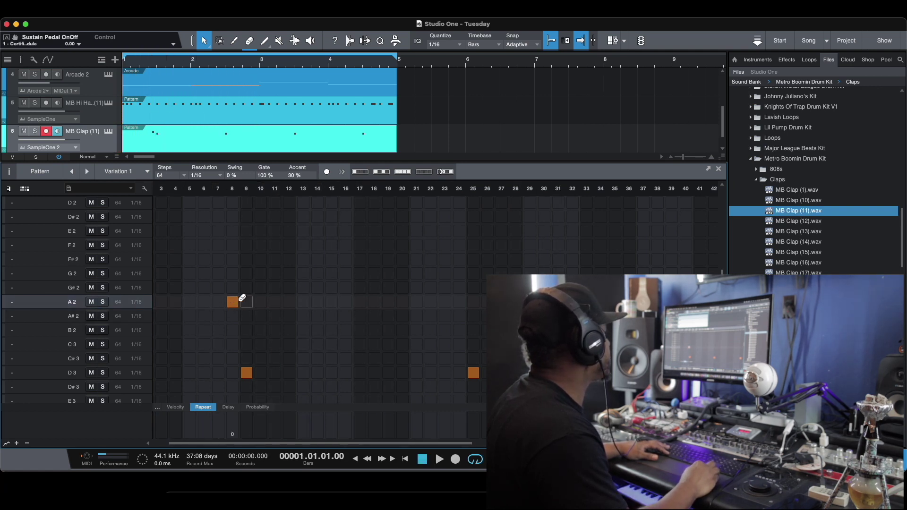
click(473, 301)
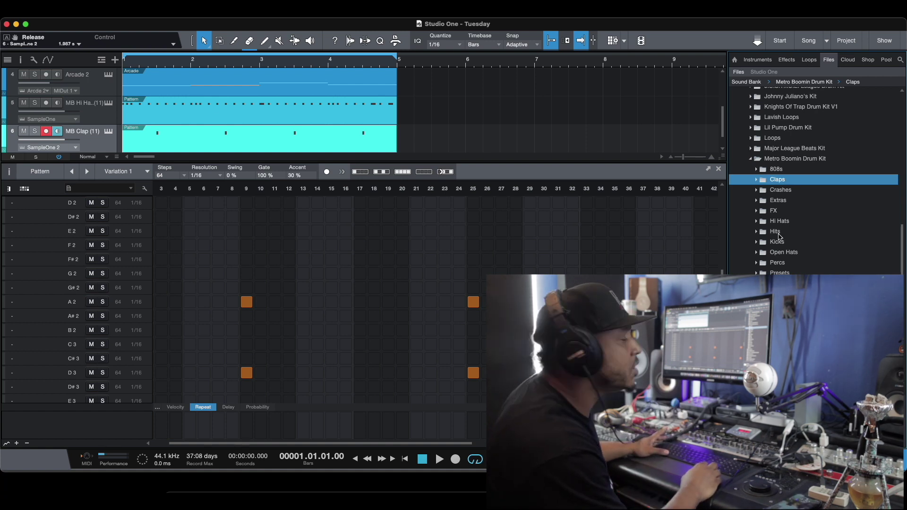
Step: Audition the snare samples in the Snares folder of the Metro Boomin Drum Kit
scroll(794, 259, down, 1)
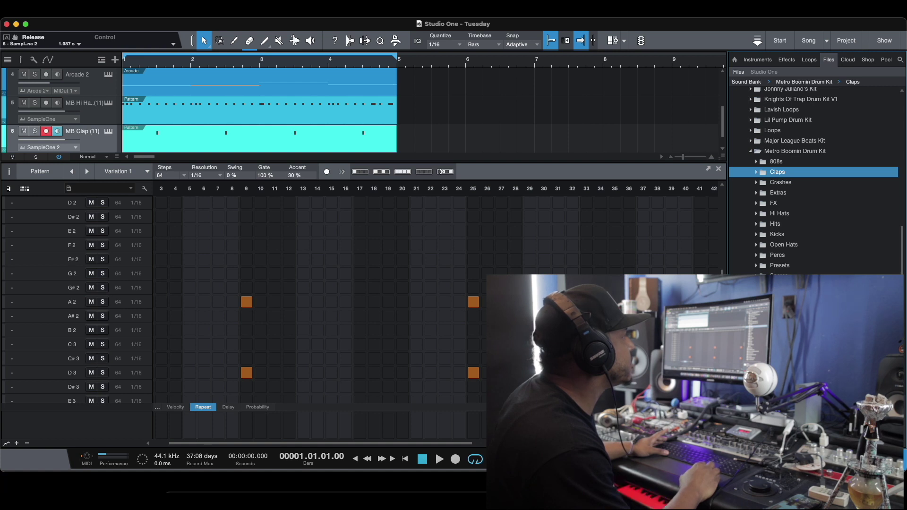
click(757, 275)
click(794, 287)
scroll(794, 287, down, 4)
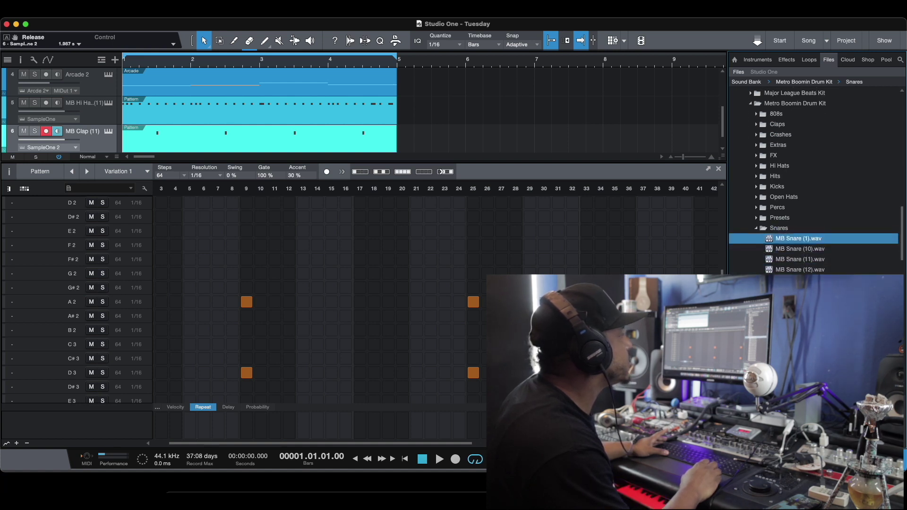
click(794, 286)
click(800, 275)
scroll(799, 275, down, 5)
click(799, 276)
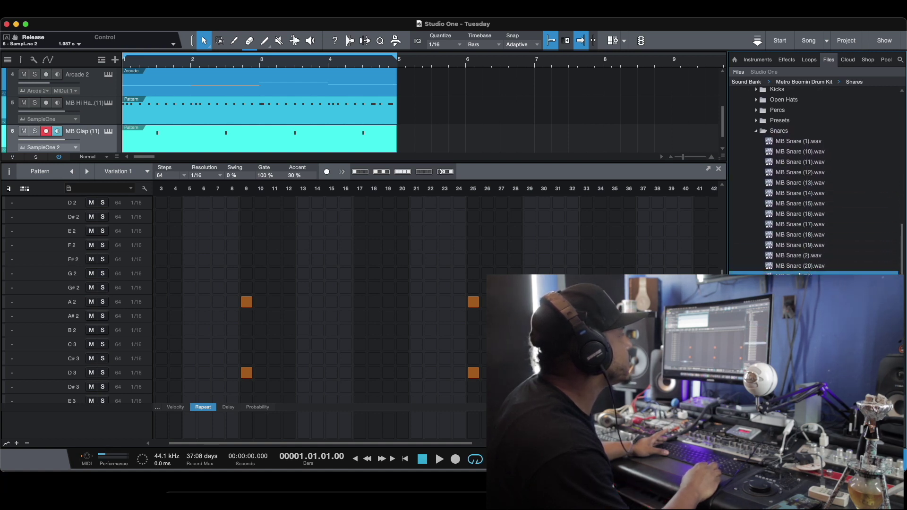
click(800, 265)
click(799, 255)
click(799, 244)
click(799, 235)
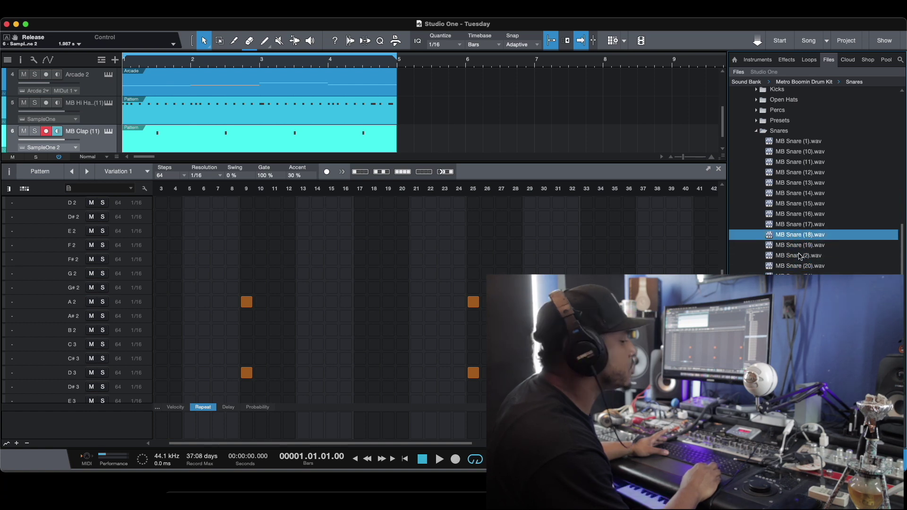
Step: Load MB Snare (2).wav into a new SampleOne instrument track
click(799, 254)
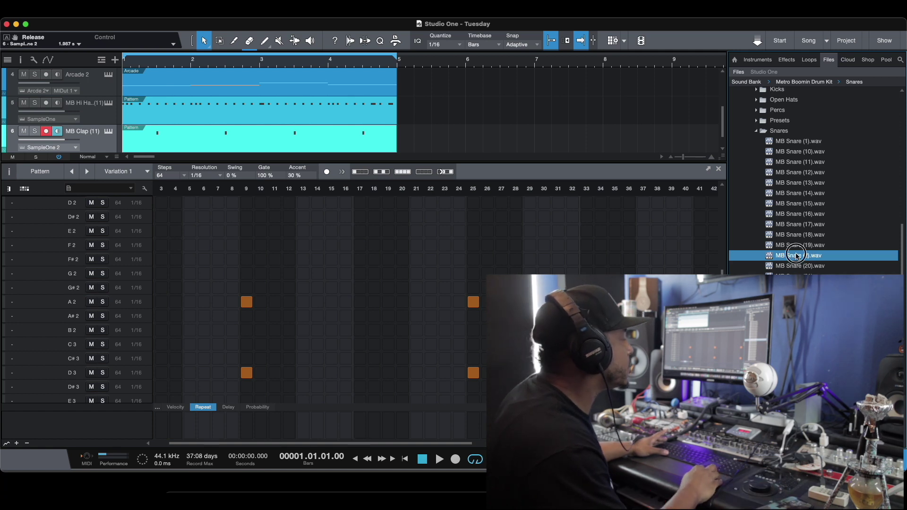
click(792, 256)
click(795, 256)
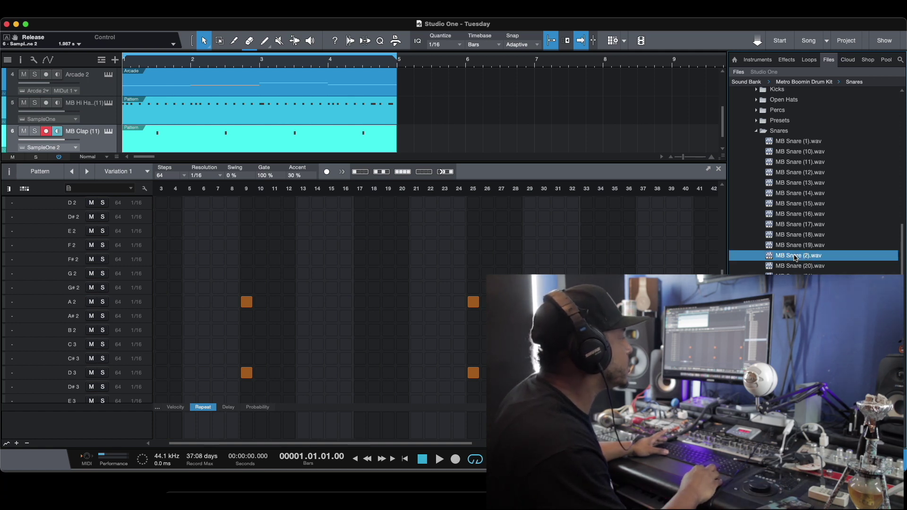
right_click(795, 258)
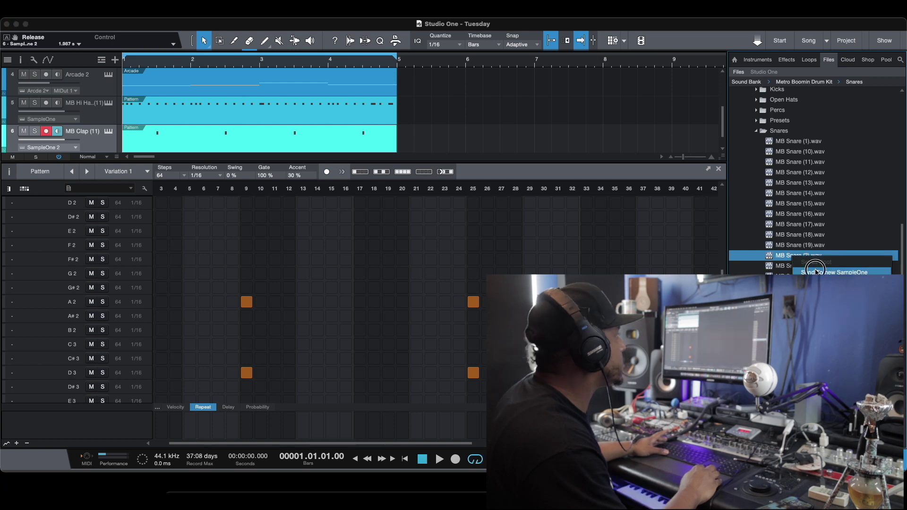
click(814, 272)
click(788, 51)
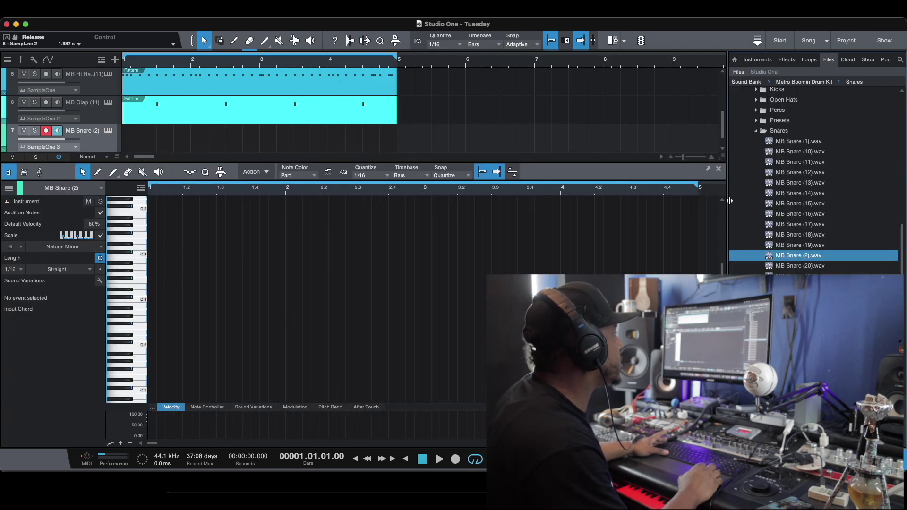
Step: Insert a pattern on the MB Snare (2) track and extend it from bar 1 to bar 5
key(F2)
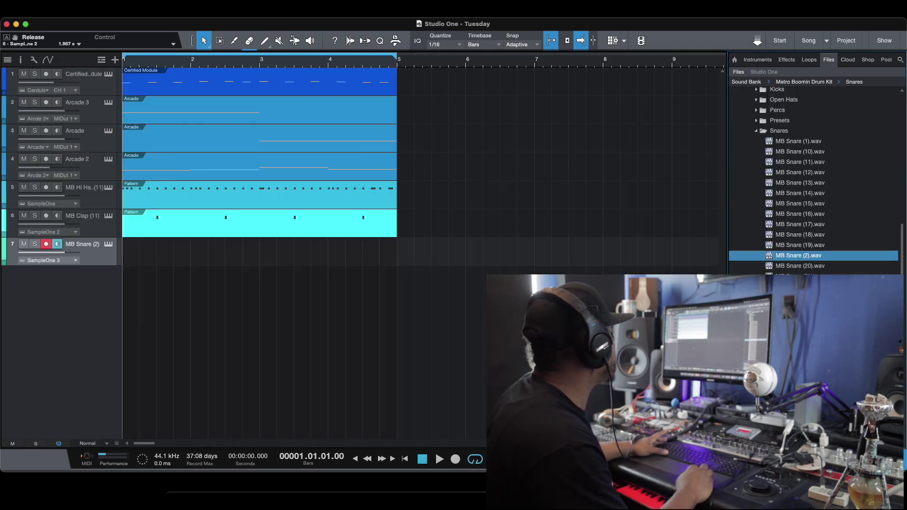
double_click(202, 248)
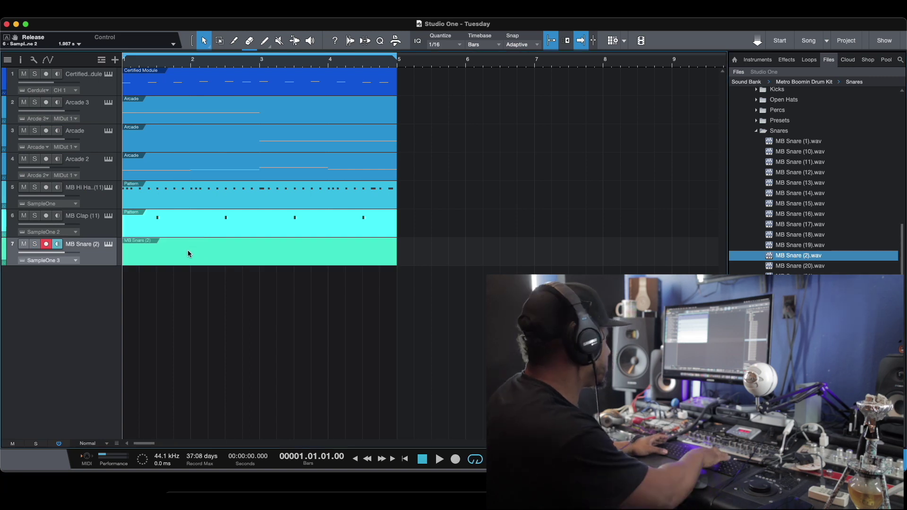
key(Delete)
key(super+shift+p)
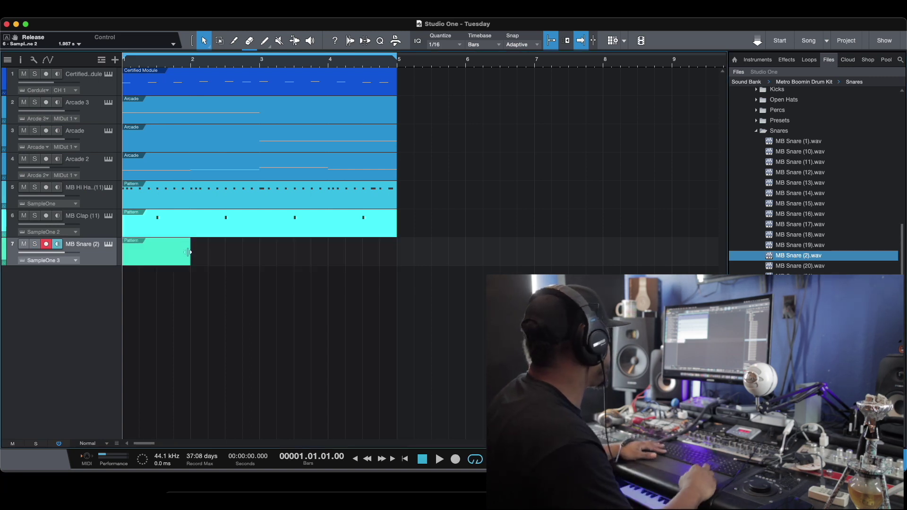
drag(189, 248, 379, 248)
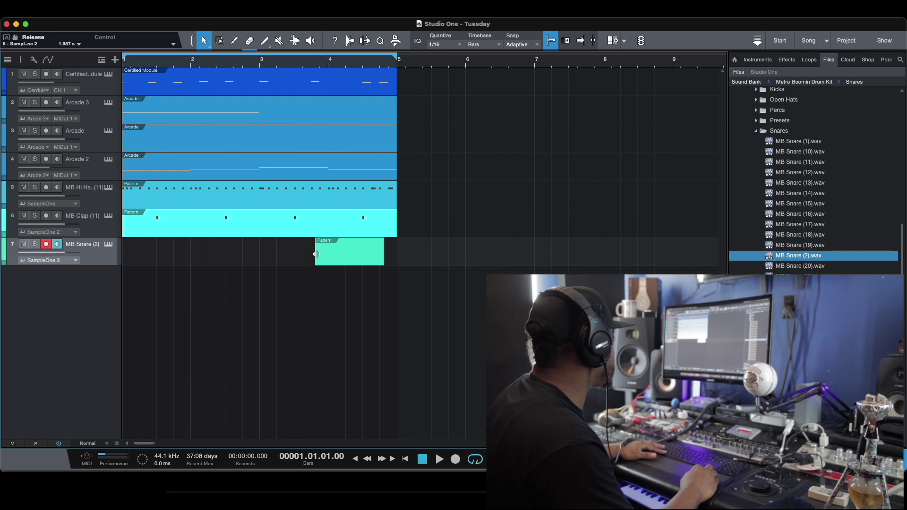
drag(316, 254, 124, 253)
drag(384, 251, 396, 250)
Step: Open the snare pattern in drum mode and set its length to 64 steps
double_click(344, 253)
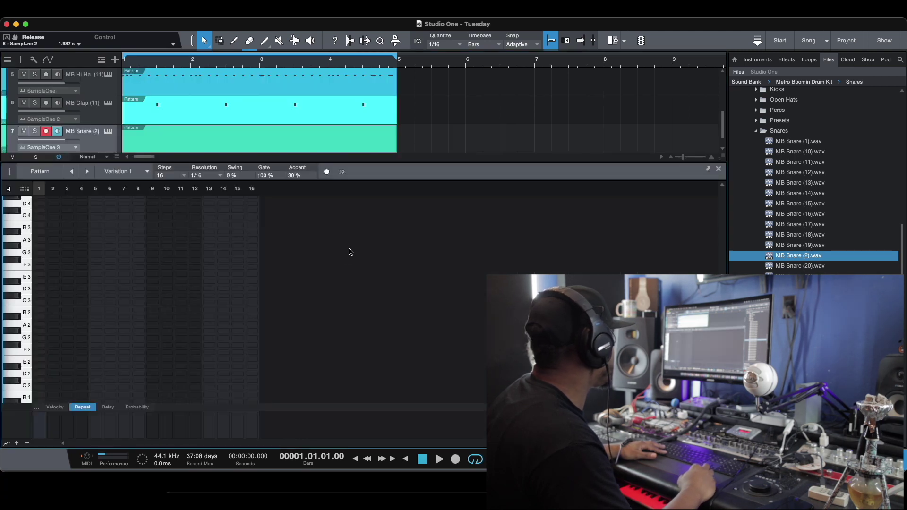
click(25, 190)
click(185, 178)
click(197, 258)
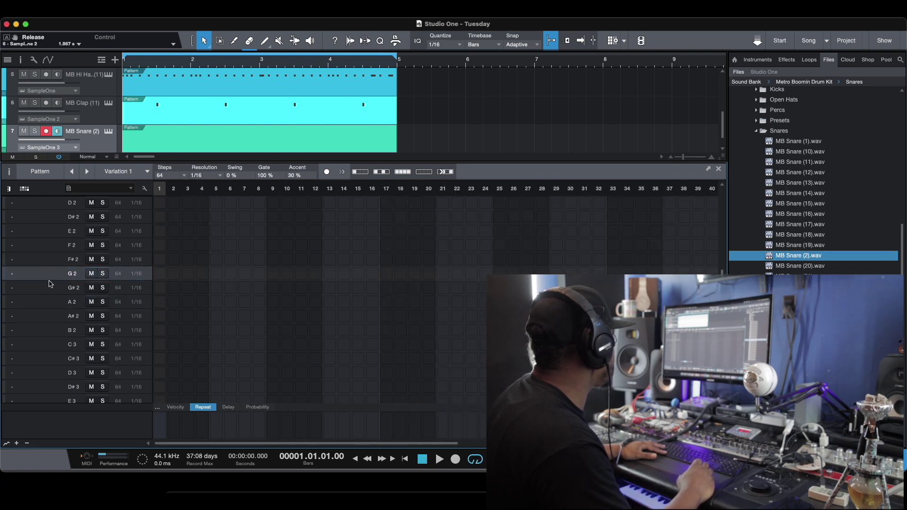
Step: Place snares on steps 3, 9, 19 and 25 of the D 3 row, continue the rhythm through bar 4 and play it back
scroll(48, 283, down, 3)
scroll(42, 357, down, 4)
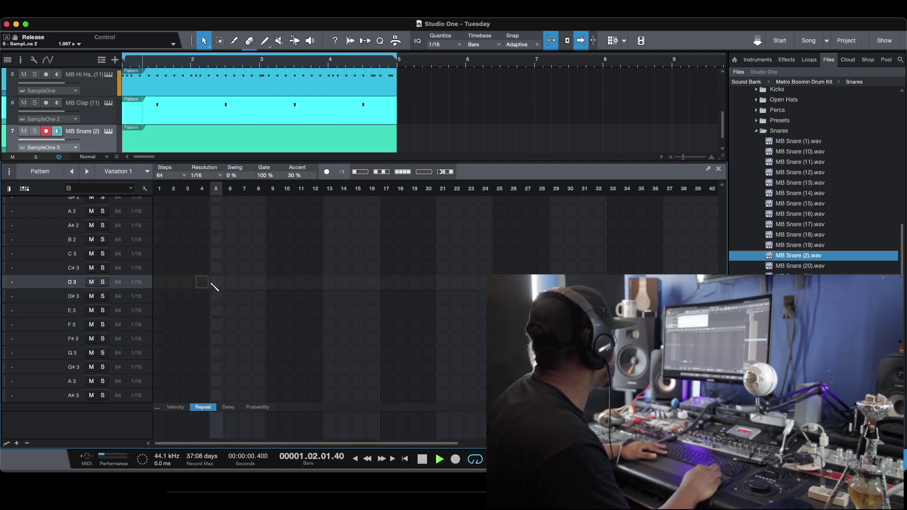
click(273, 282)
click(188, 283)
key(space)
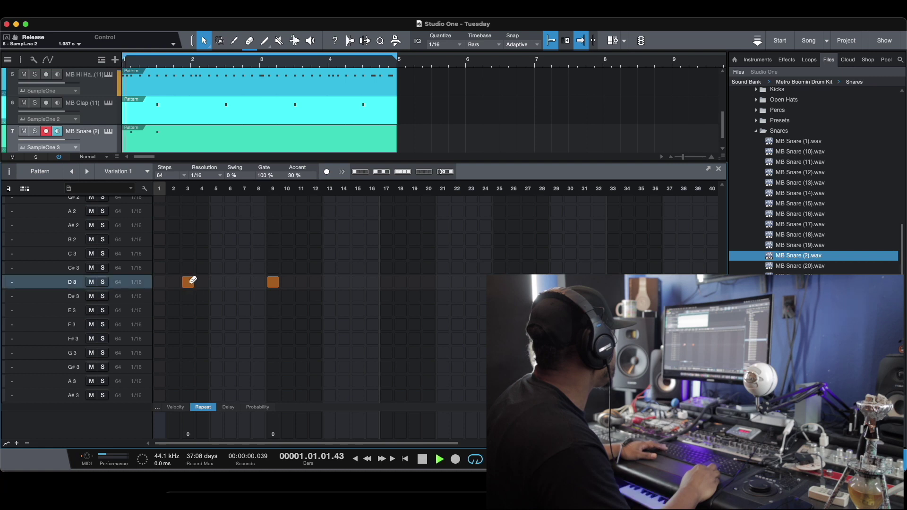
key(space)
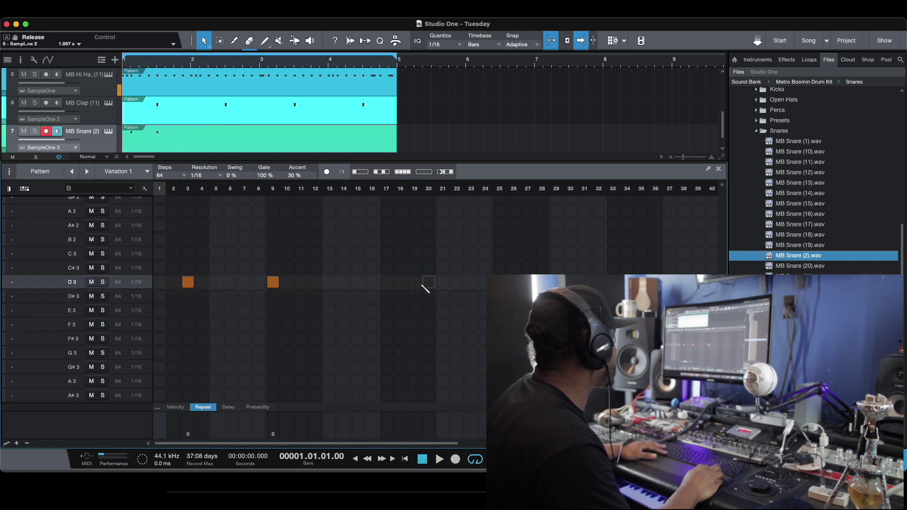
click(415, 282)
key(space)
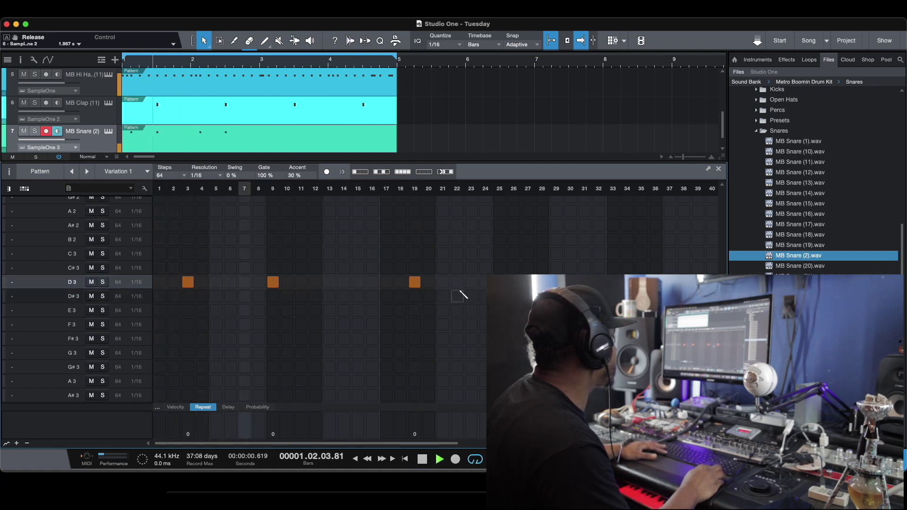
key(space)
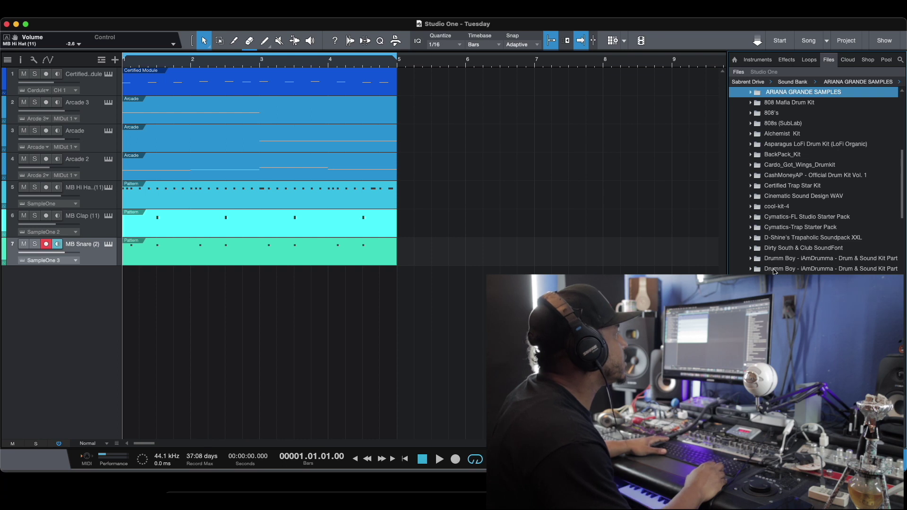
Step: Load MB Kick (43).wav from the Kicks folder into SampleOne on a new track with a 64-step pattern from bar 1 to bar 5
scroll(774, 271, down, 10)
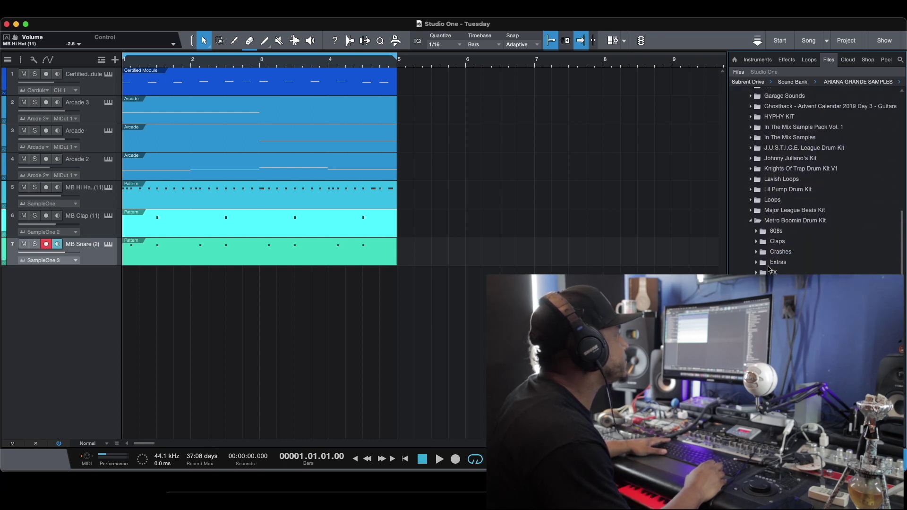
scroll(769, 270, down, 3)
click(775, 267)
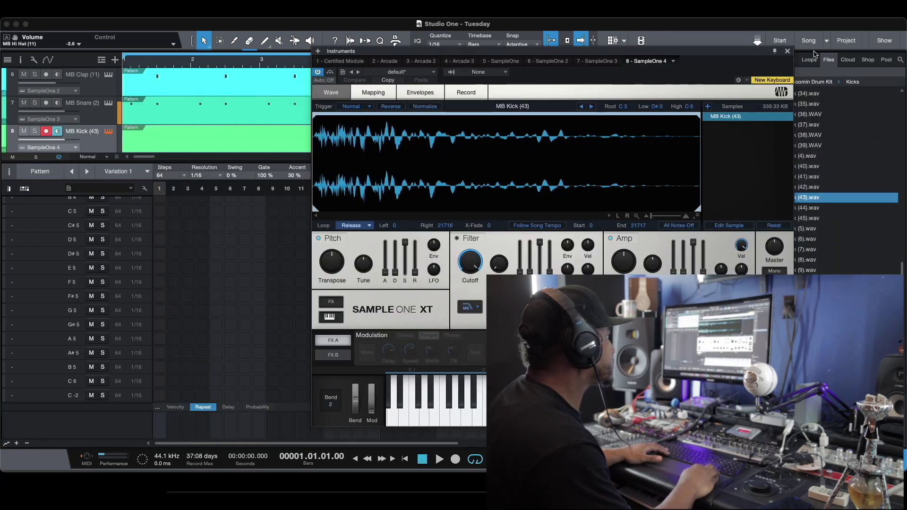
click(788, 51)
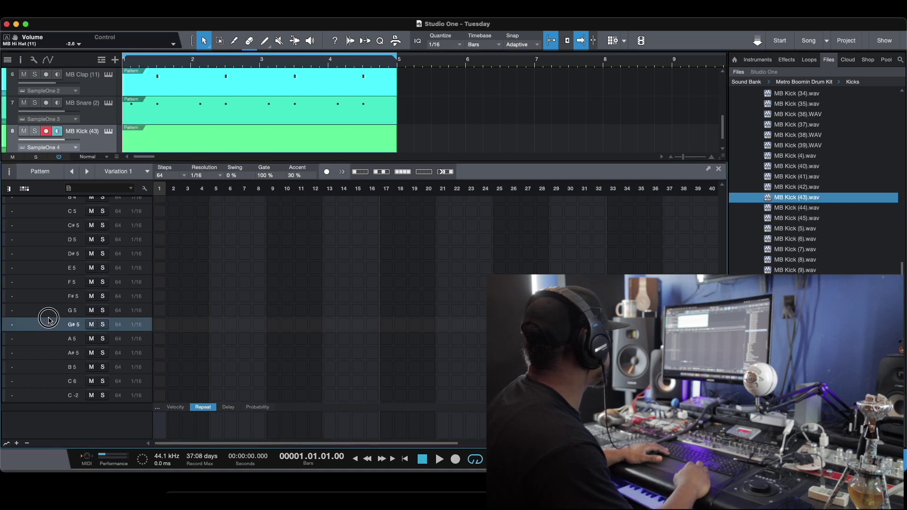
Step: Audition the kick at different pitches and set its SampleOne loop mode to Off
scroll(52, 317, up, 5)
scroll(60, 300, up, 7)
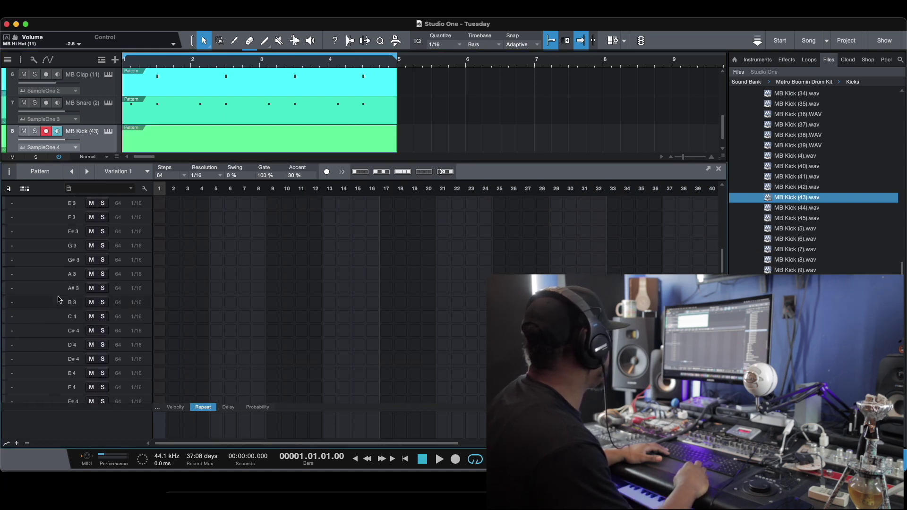
click(49, 280)
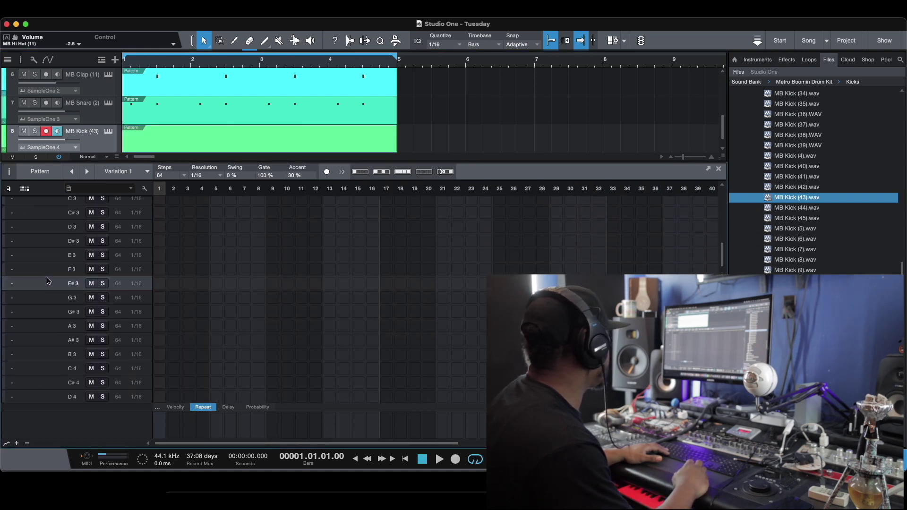
scroll(47, 286, up, 4)
scroll(46, 291, down, 1)
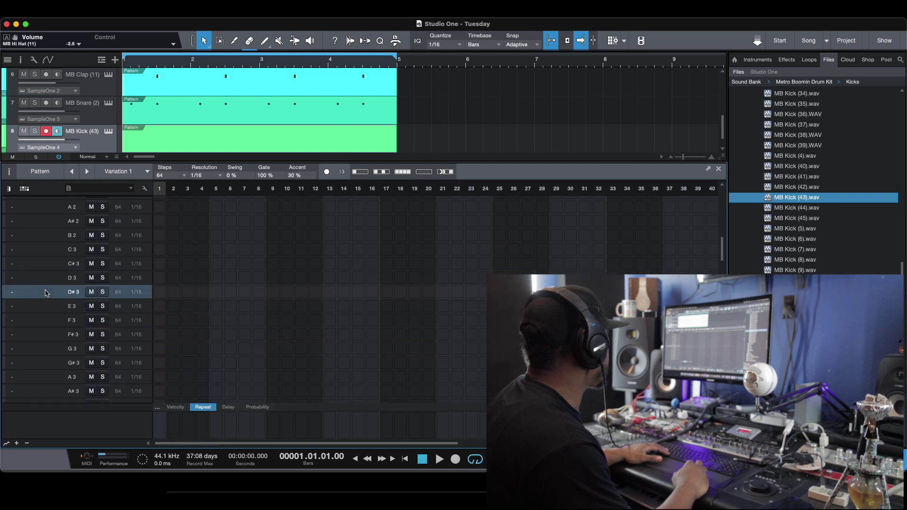
click(109, 132)
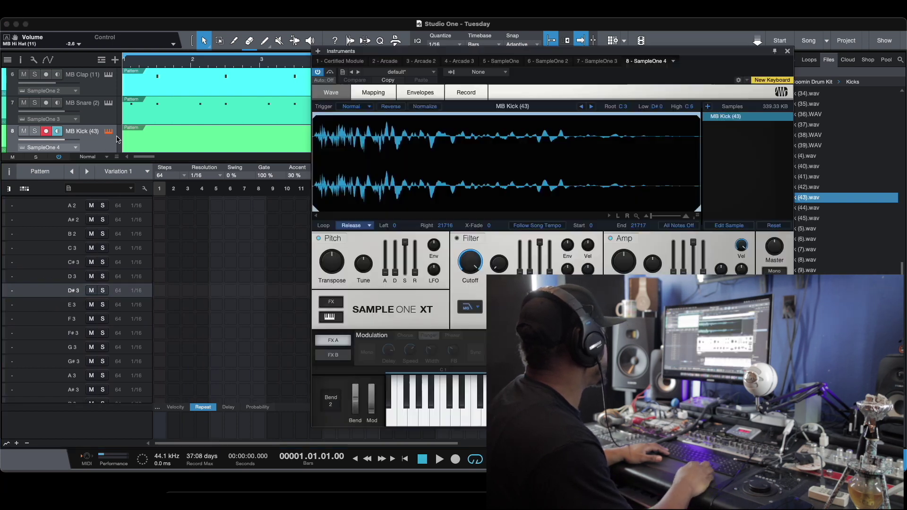
click(351, 225)
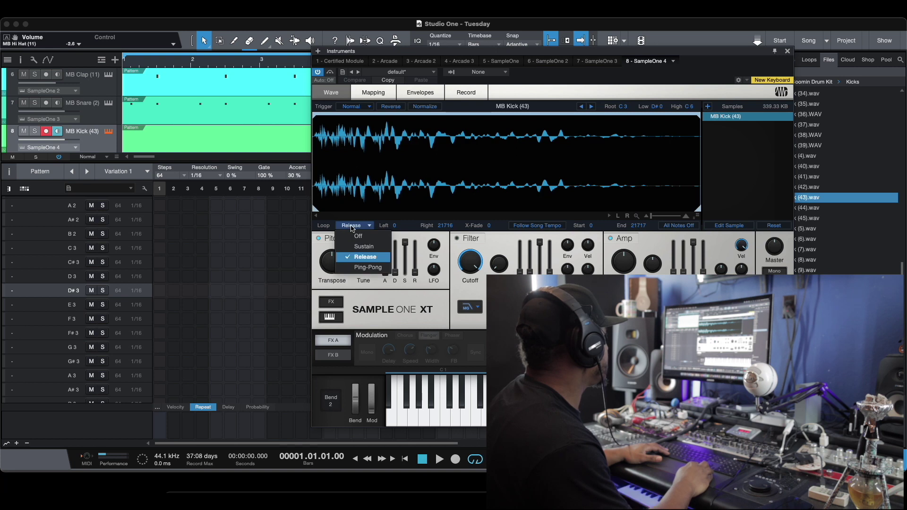
click(352, 222)
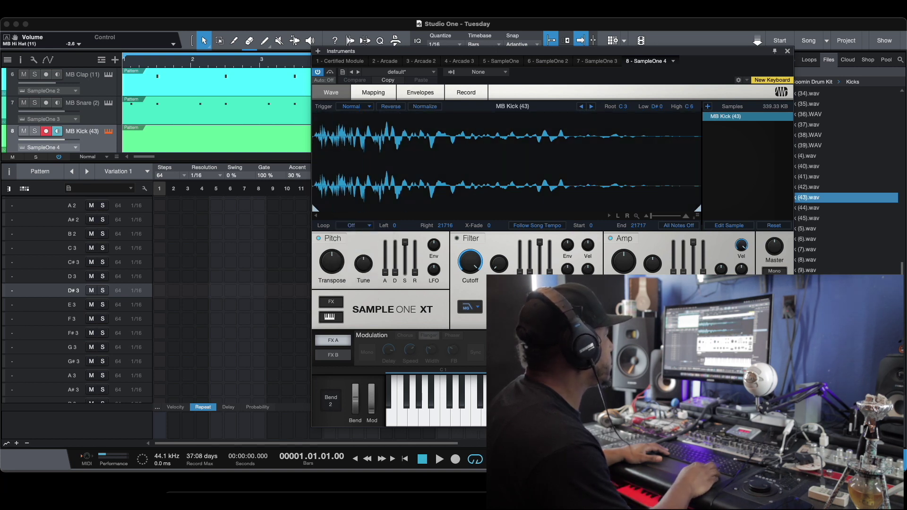
Step: Try a kick on step 1 of the D# 3 row, replace it with one on step 1 of the B 2 row and play it back
click(159, 290)
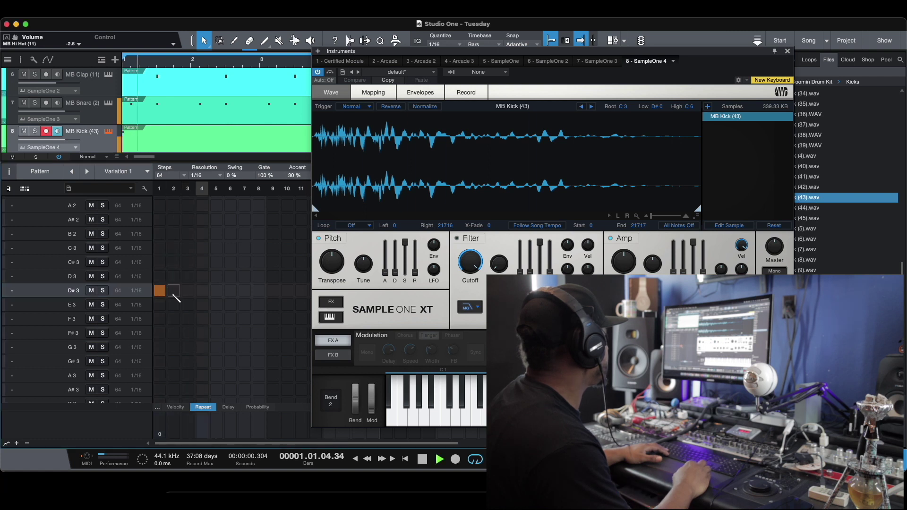
click(160, 234)
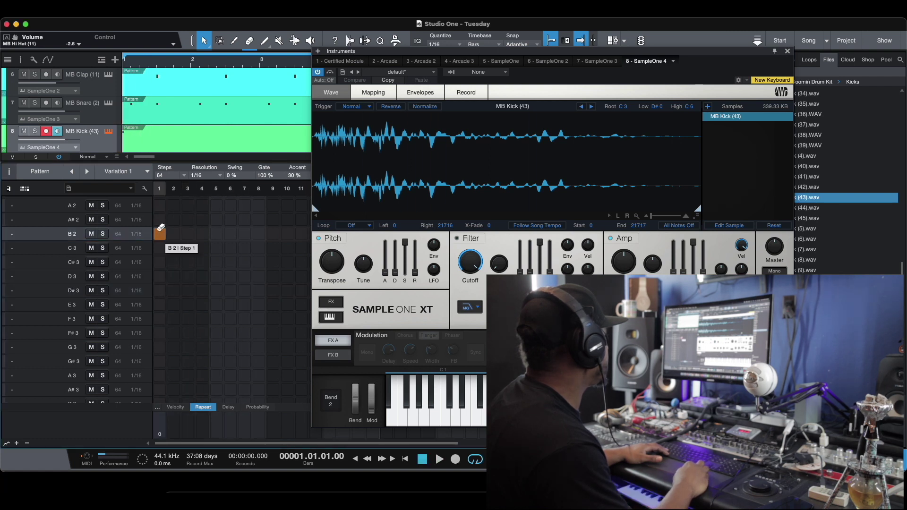
key(space)
key(space)
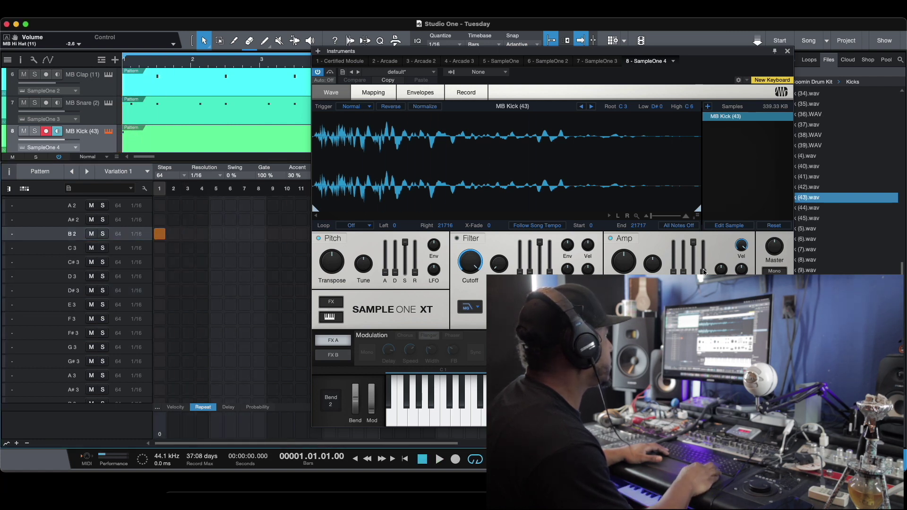
Step: Set the kick's amp envelope release to 2.569 s in SampleOne and play the loop
drag(703, 272, 704, 252)
key(space)
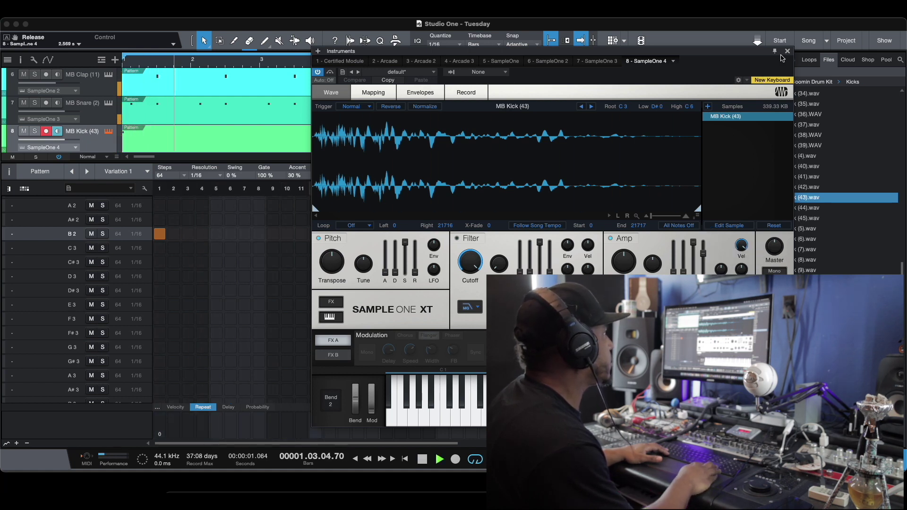
key(space)
click(787, 51)
key(space)
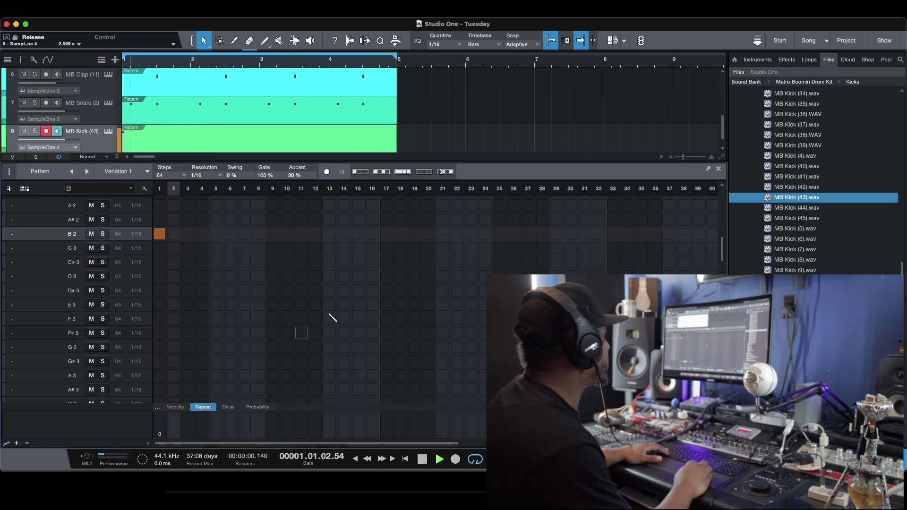
Step: Add kicks on steps 21 and 33 of the B 2 row, discard a trial hit on step 19, and play the loop
click(415, 234)
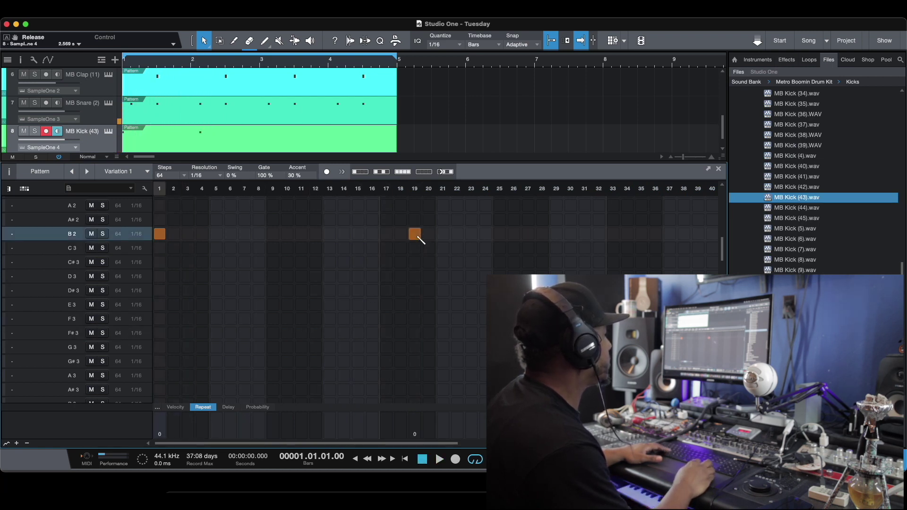
scroll(478, 290, right, 3)
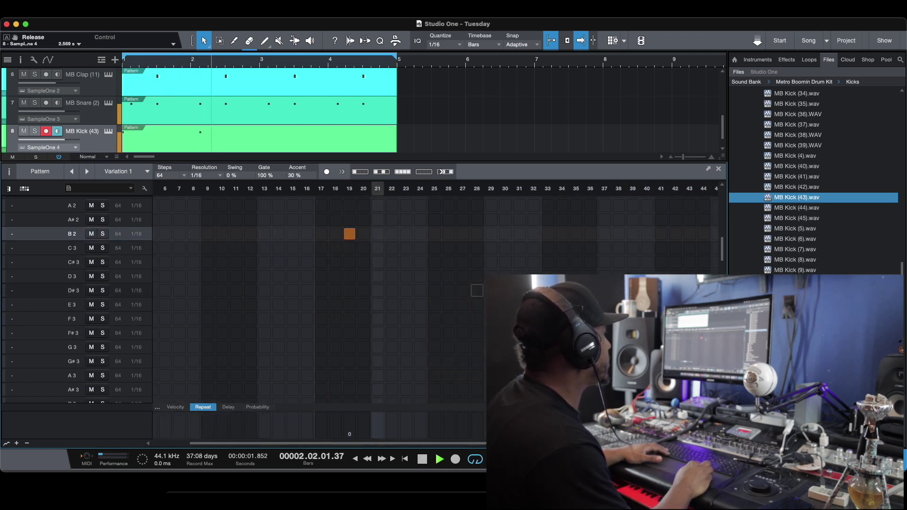
key(space)
click(375, 234)
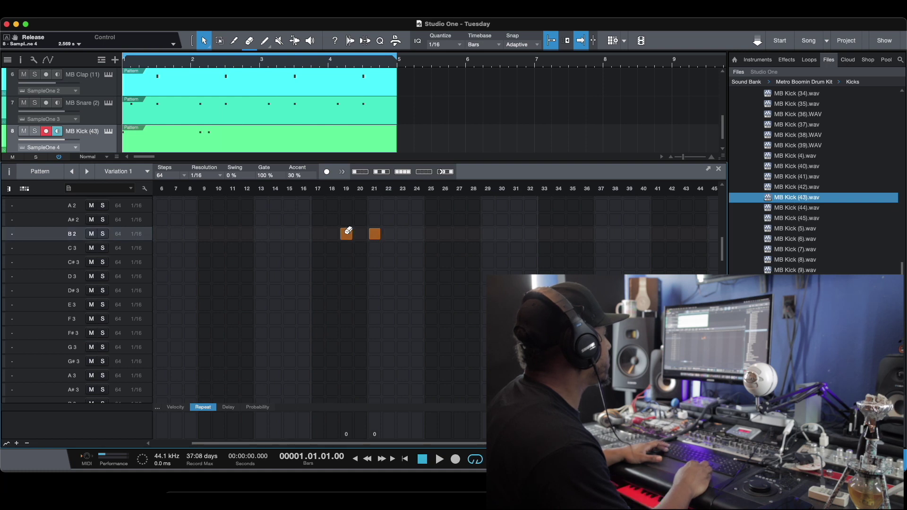
scroll(384, 253, right, 3)
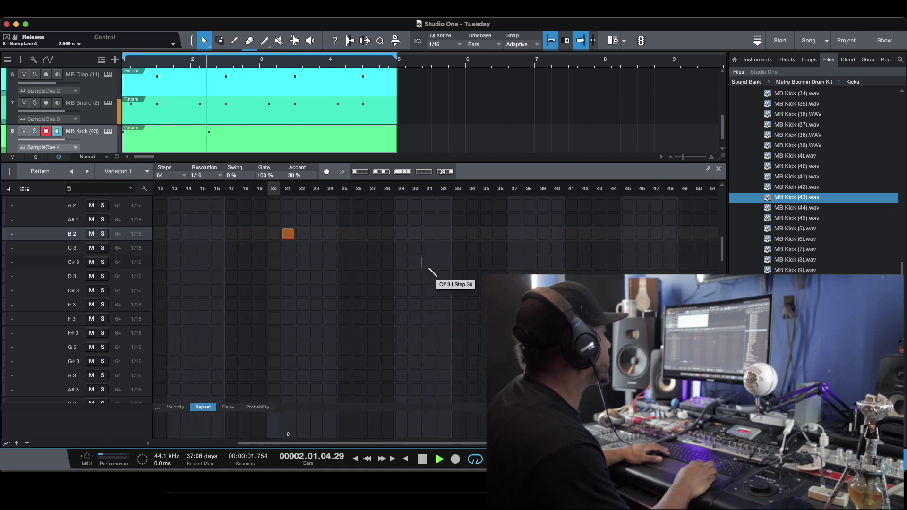
click(458, 234)
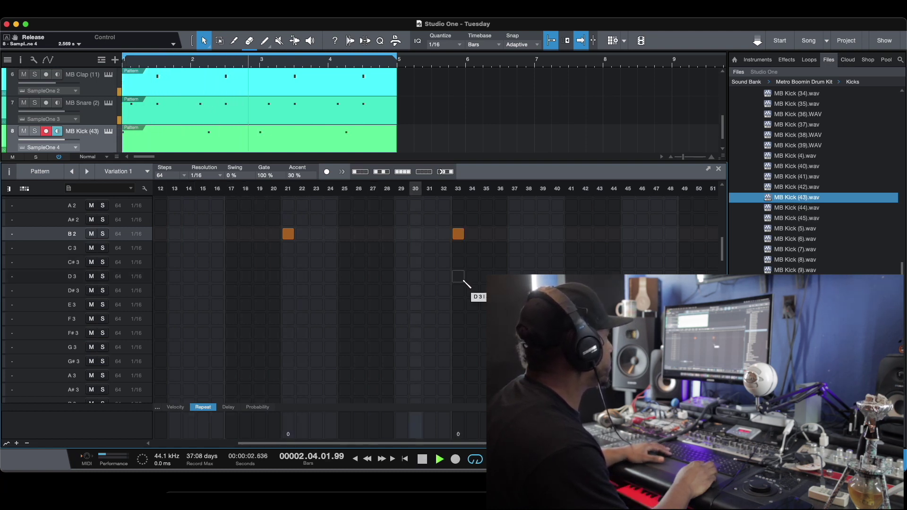
scroll(463, 281, right, 5)
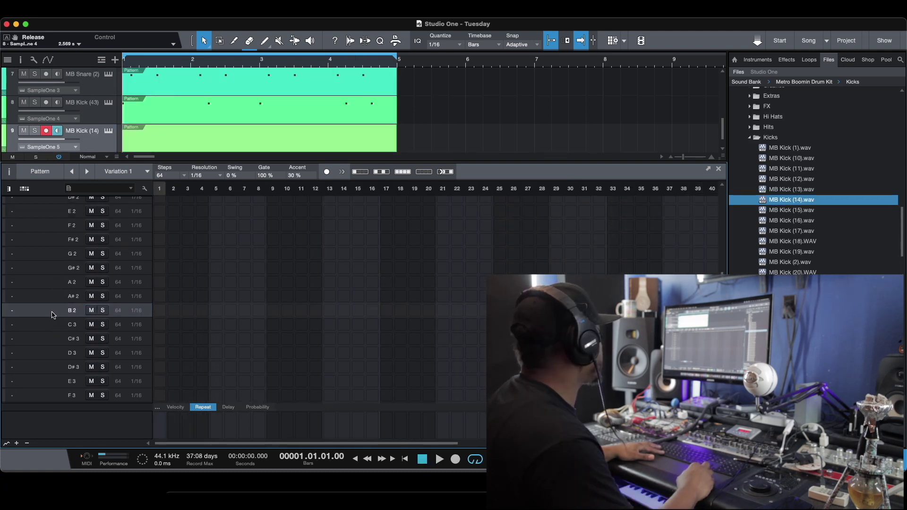
Step: Program MB Kick (14) hits on steps 1, 7 and 13 of the D 3 row and play the loop
click(50, 358)
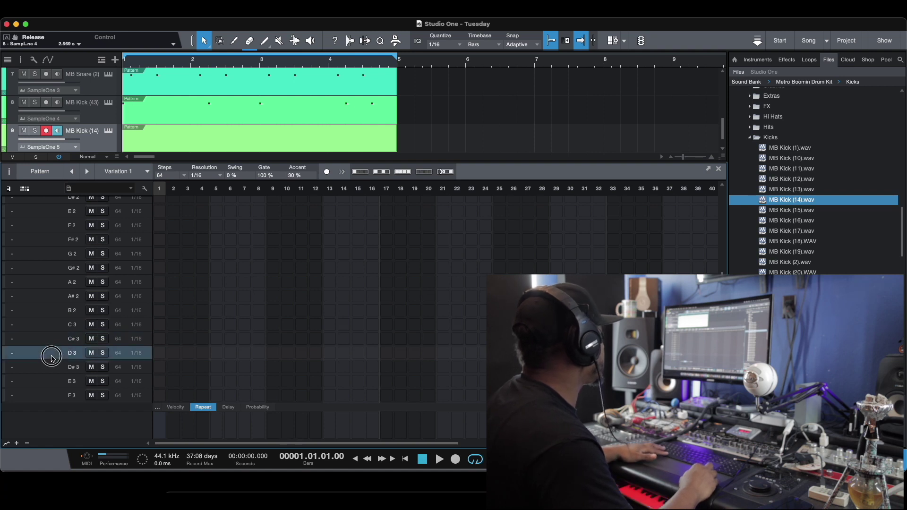
click(161, 354)
key(space)
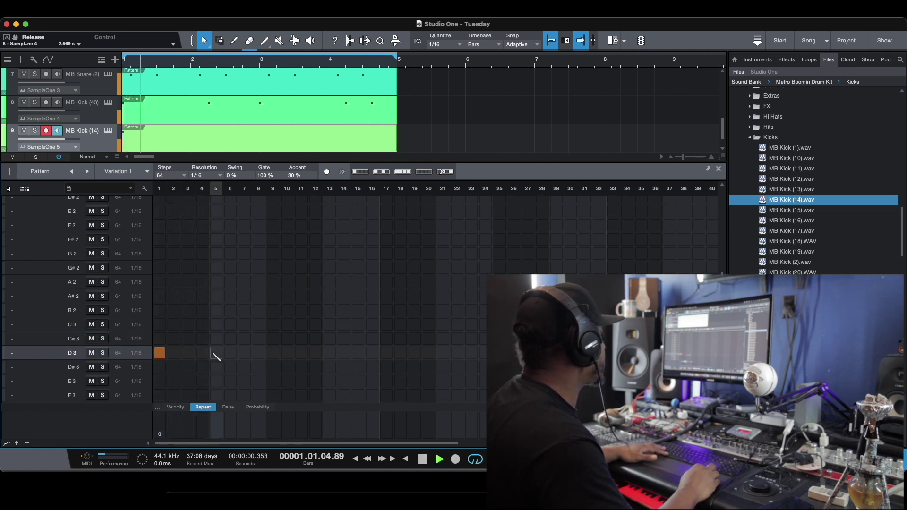
click(244, 354)
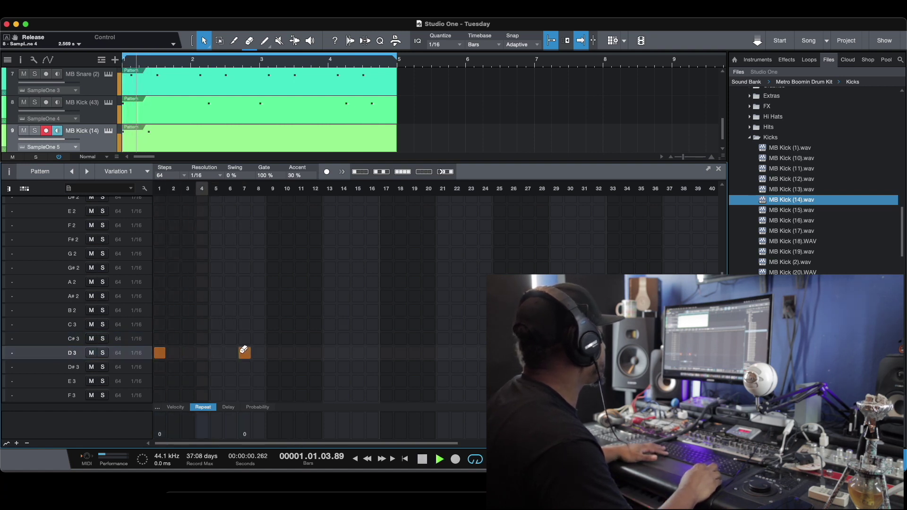
click(329, 353)
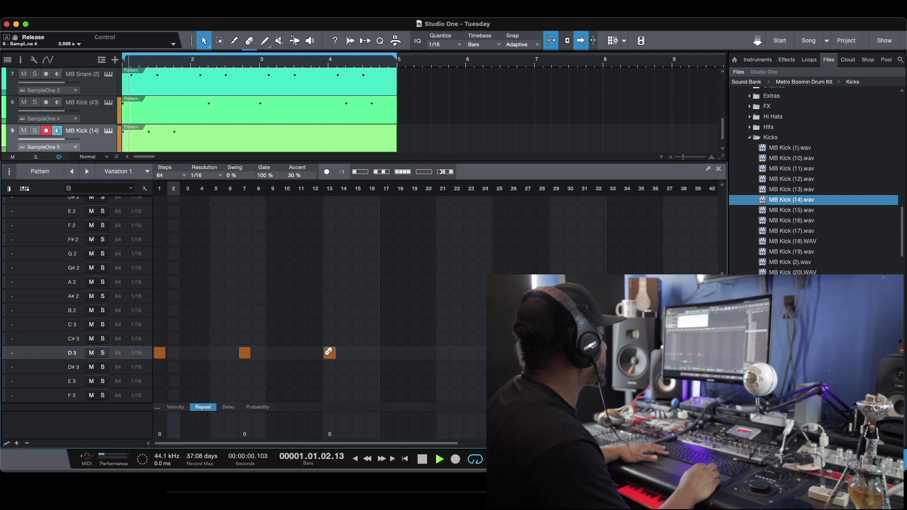
key(space)
Step: Add MB Kick (14) hits on steps 21, 22 and 23 of the D 3 row and play the beat back
click(442, 354)
click(458, 353)
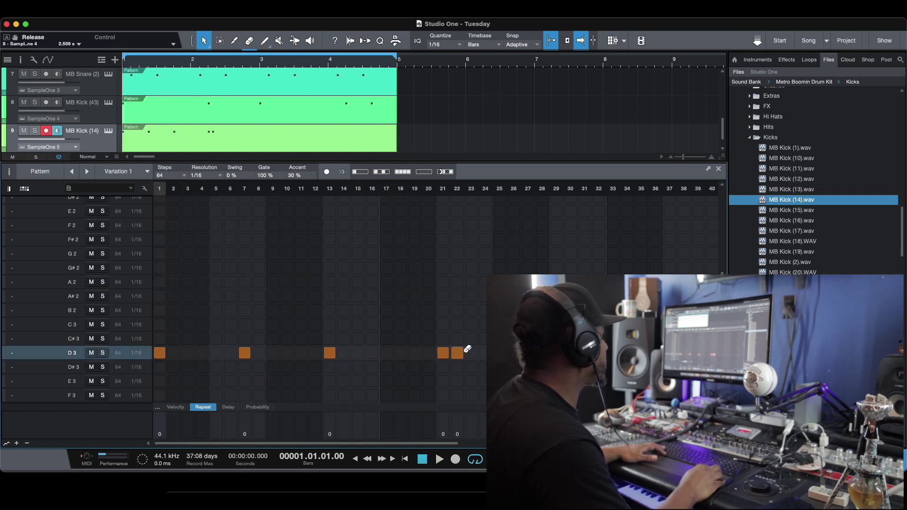
click(470, 354)
key(space)
scroll(433, 362, right, 2)
scroll(435, 365, right, 1)
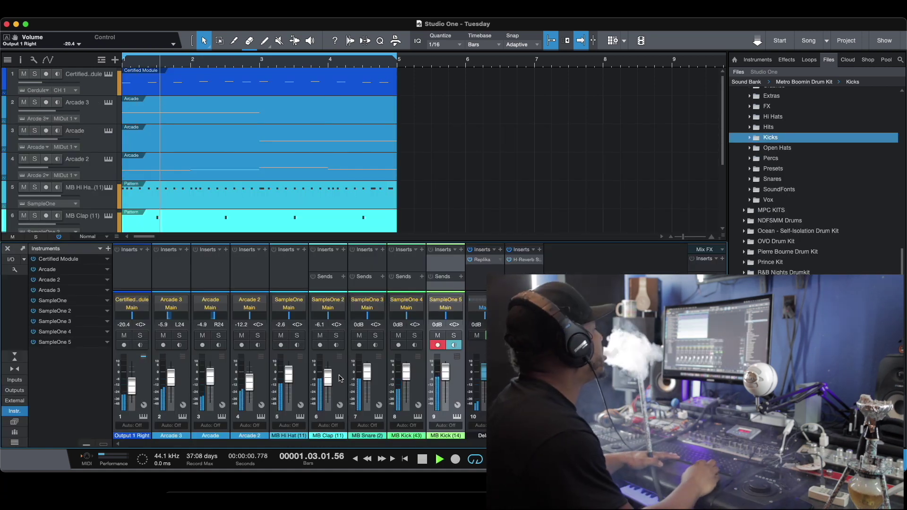
key(space)
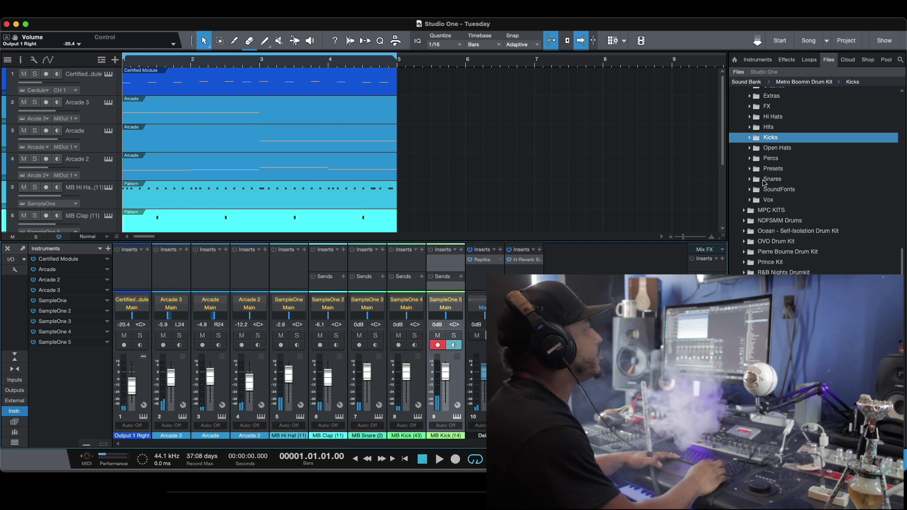
Step: Collapse the Metro Boomin Drum Kit and Tags folders and audition the Chop 808 samples in the Sound Bank's 808's folder
scroll(752, 158, up, 5)
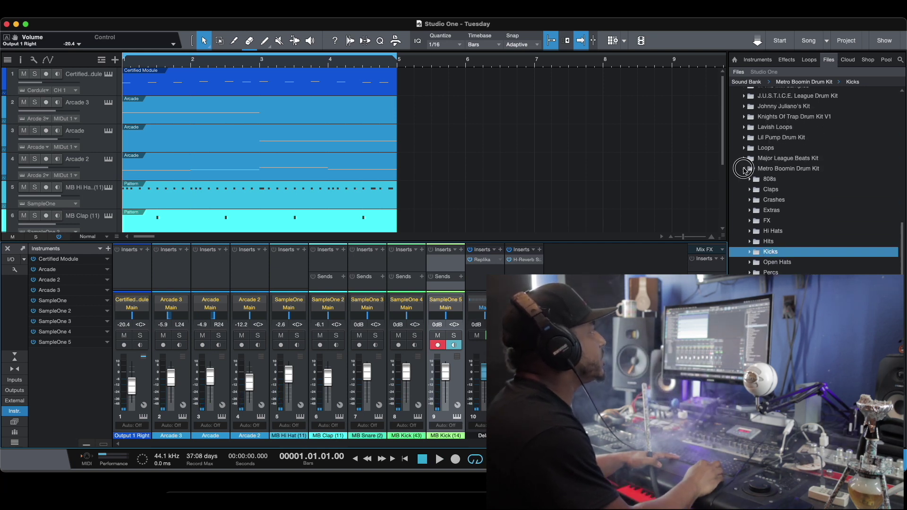
double_click(754, 169)
scroll(763, 184, down, 1)
scroll(764, 189, down, 2)
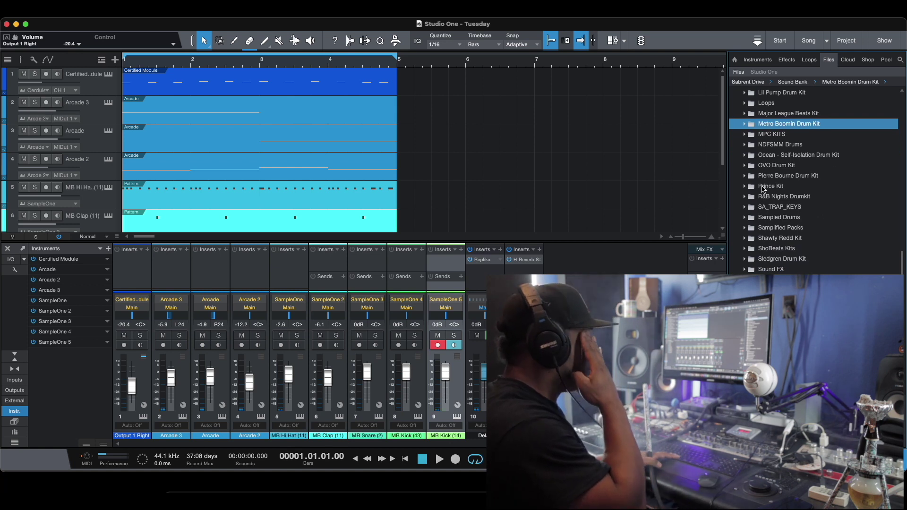
double_click(755, 373)
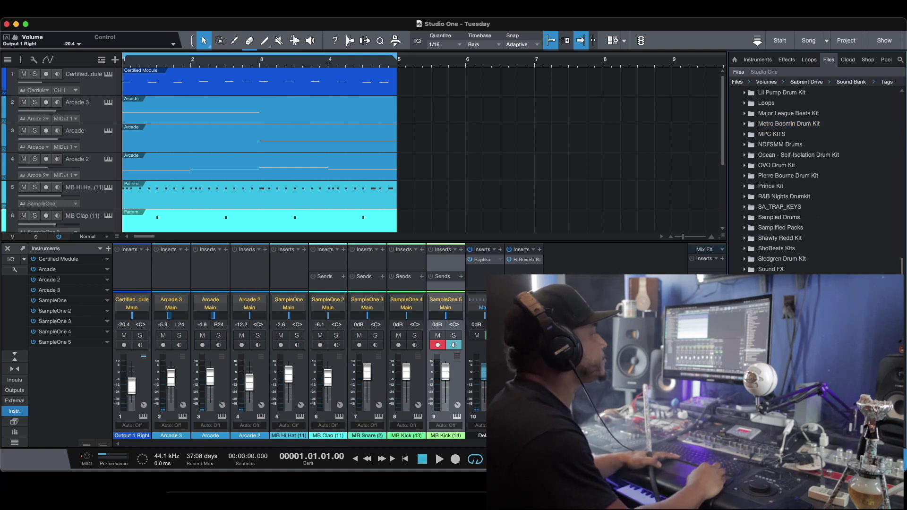
scroll(764, 265, up, 5)
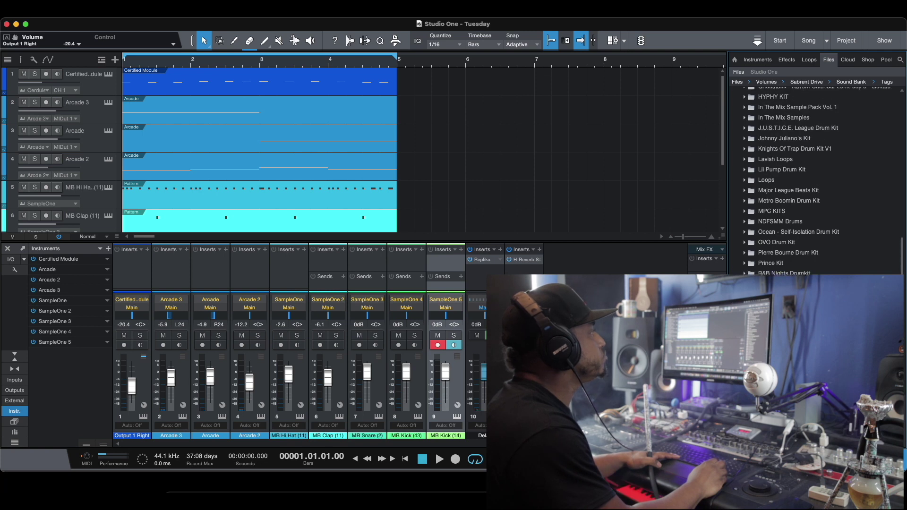
scroll(751, 217, up, 1)
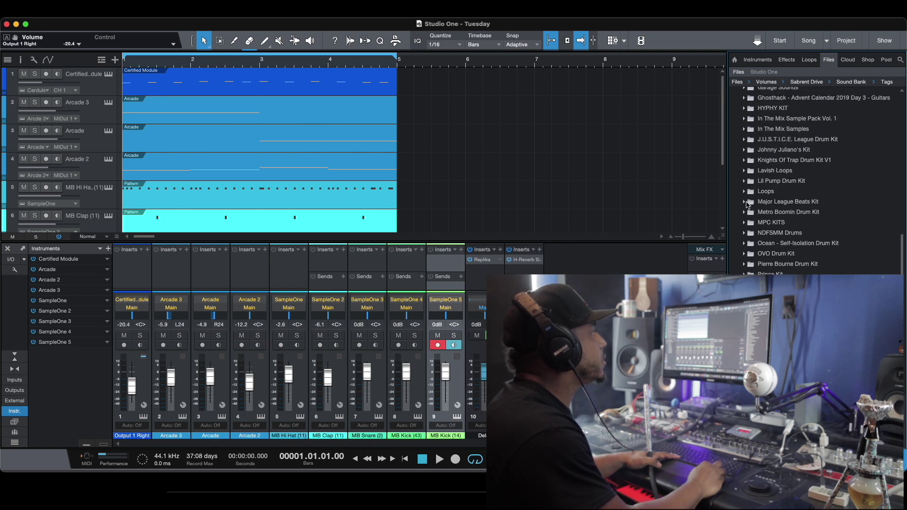
scroll(750, 219, up, 15)
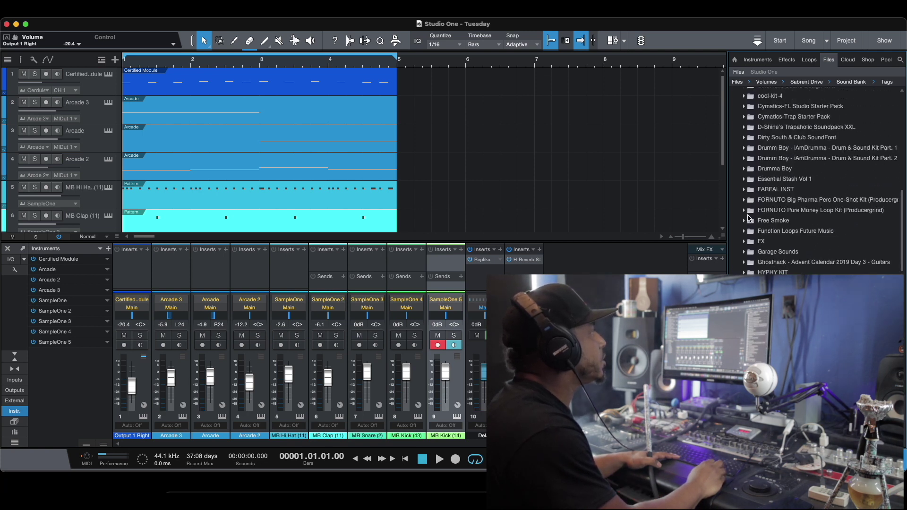
scroll(749, 231, down, 2)
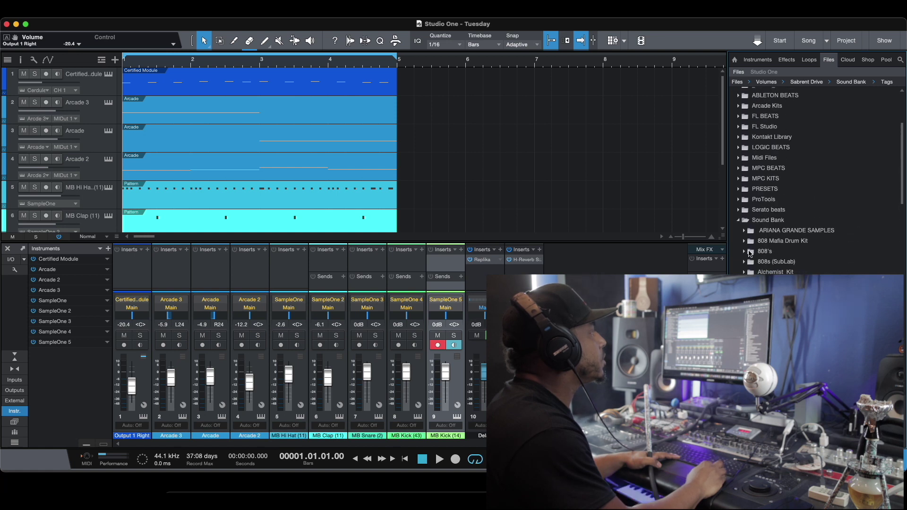
click(745, 251)
click(771, 272)
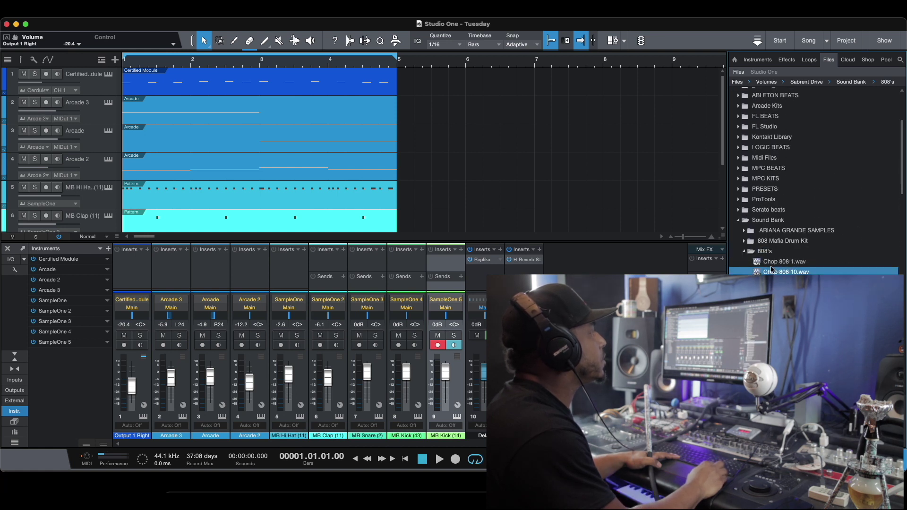
key(Down)
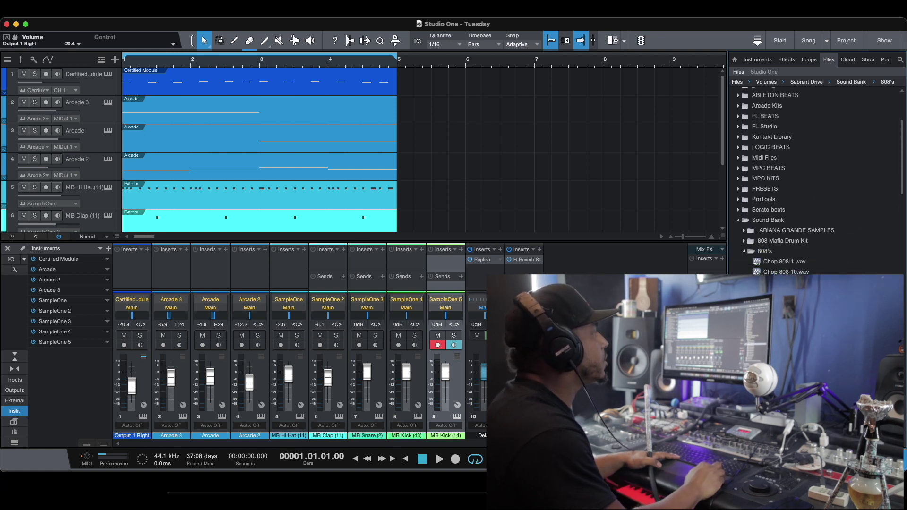
Step: Browse the 808s (SubLab) folder and send the C2-deep-clean sample to a new SampleOne
click(745, 253)
click(745, 263)
click(774, 282)
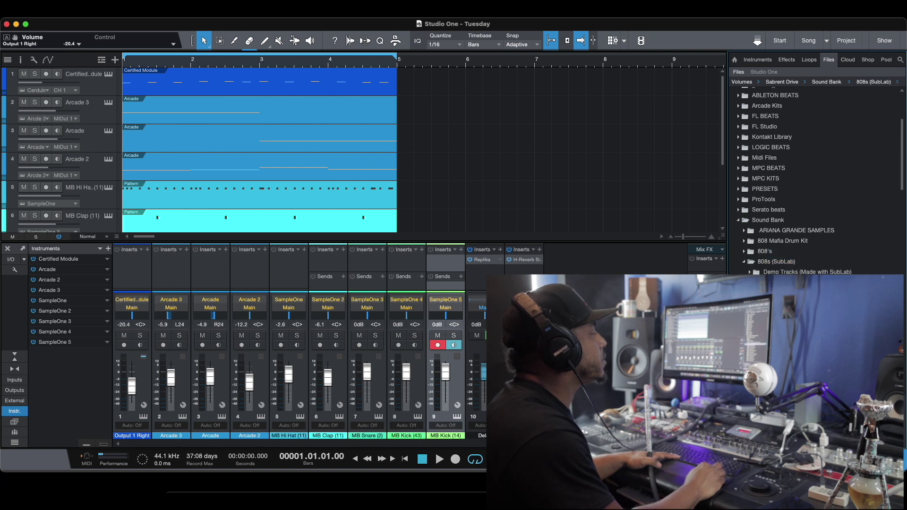
scroll(817, 217, down, 2)
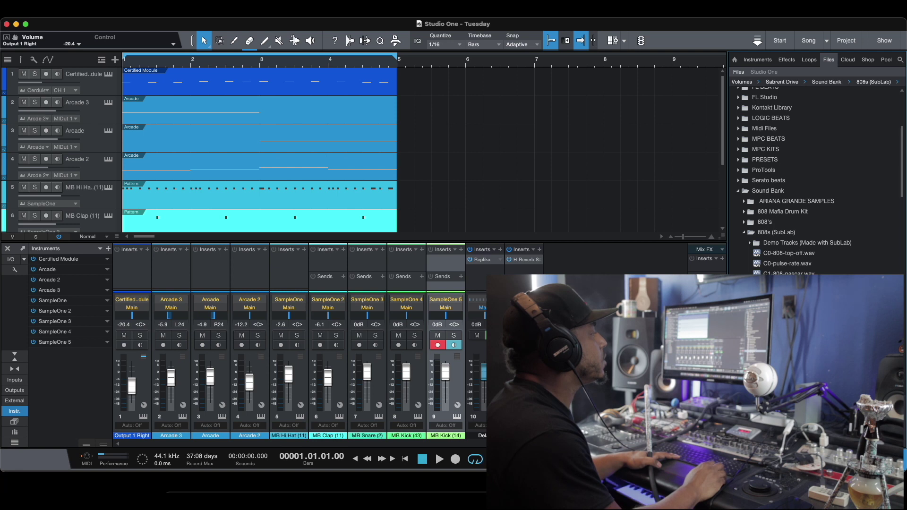
scroll(816, 180, down, 4)
key(Down)
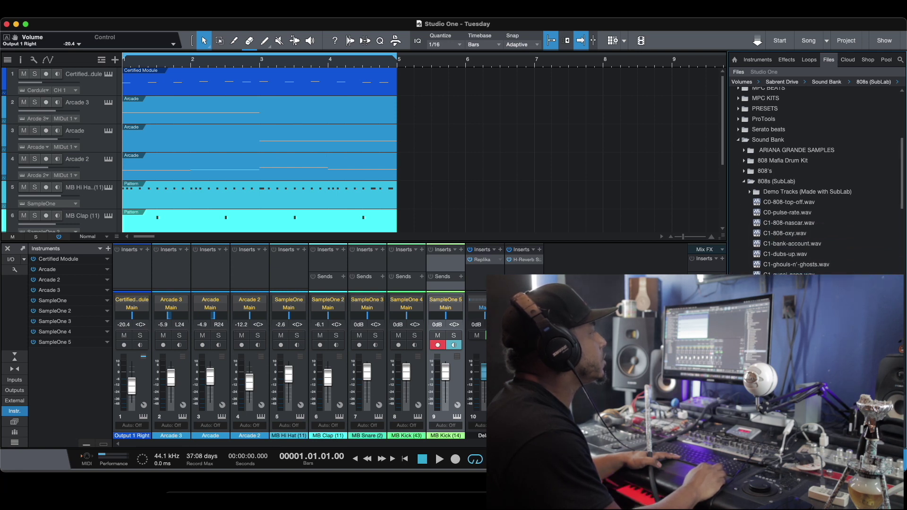
right_click(804, 238)
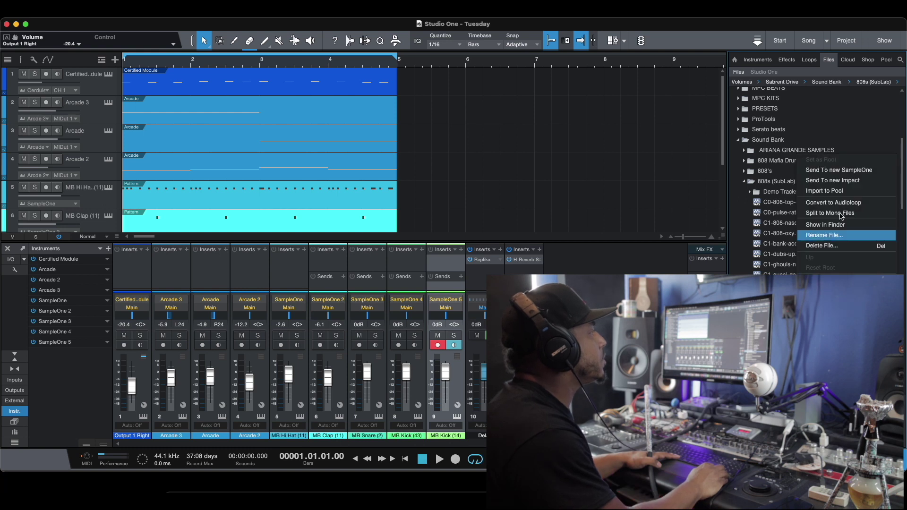
click(832, 174)
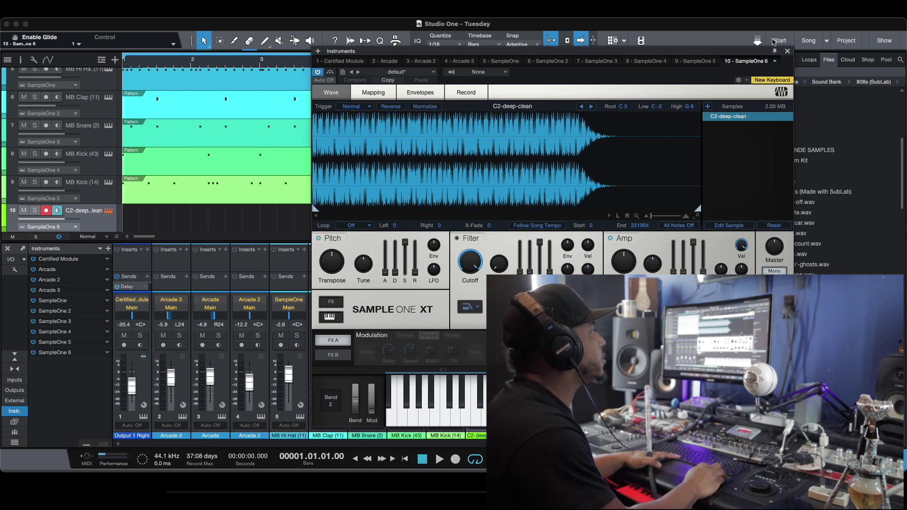
Step: Create an empty instrument part from bar 1 to bar 5 on the C2-deep-clean track and open it for note editing
click(787, 51)
double_click(203, 217)
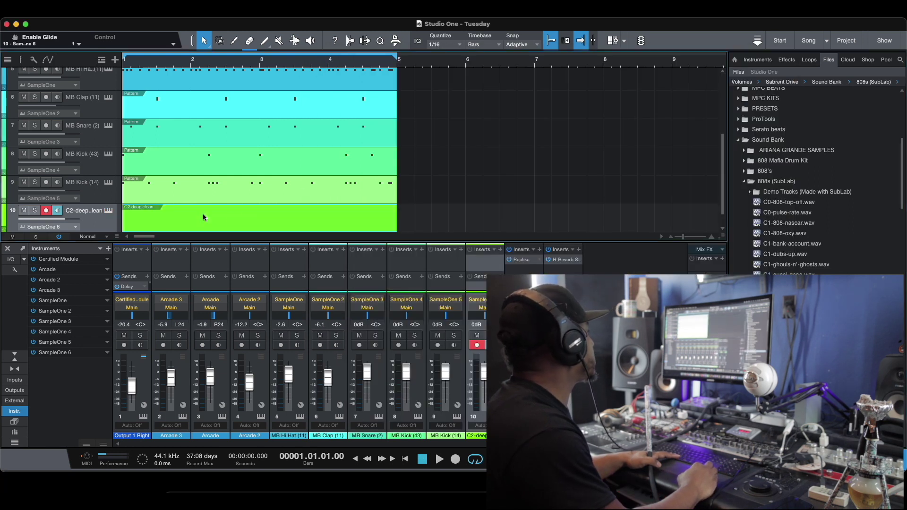
double_click(237, 218)
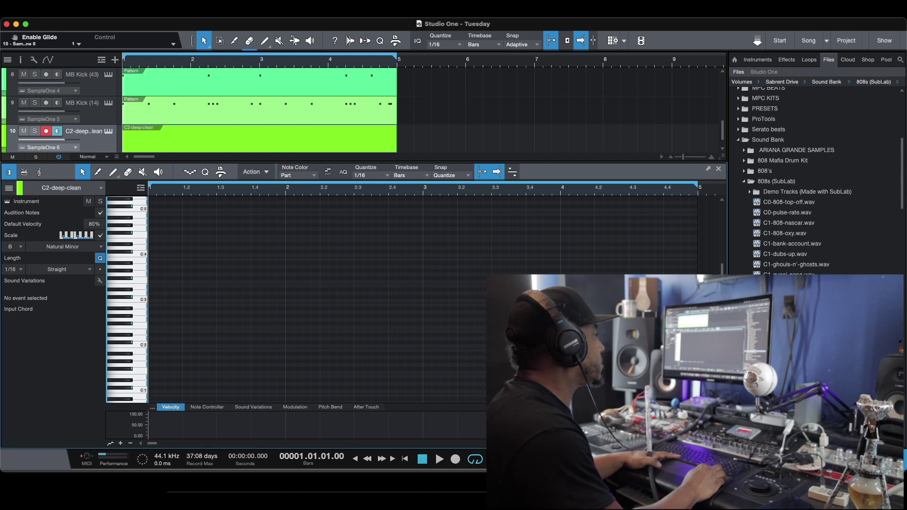
Step: Draw a D 2 note from 1.1 with a length of 0.1.3 and play it with the beat
drag(109, 335, 66, 345)
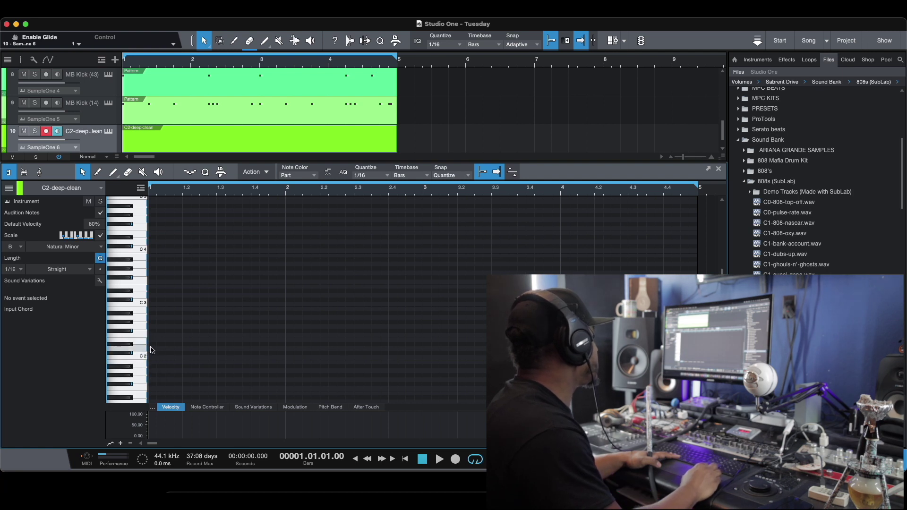
drag(155, 351, 208, 350)
key(space)
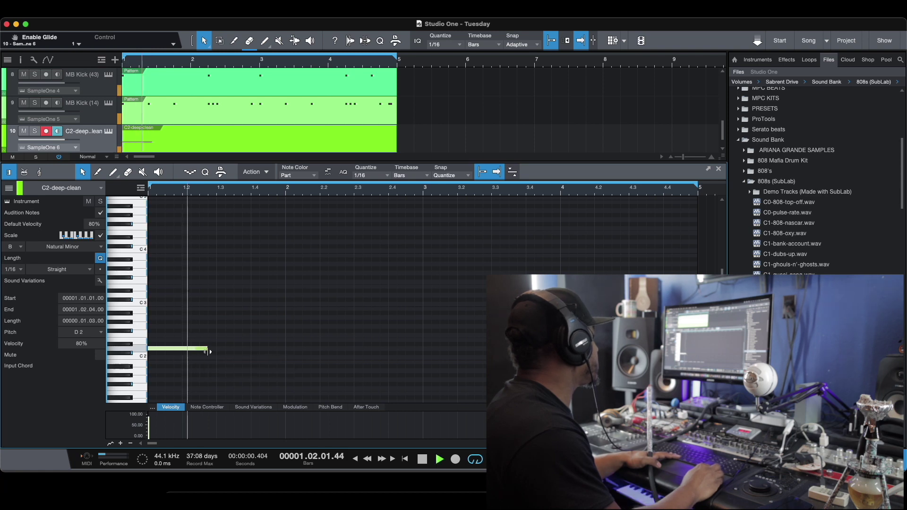
key(space)
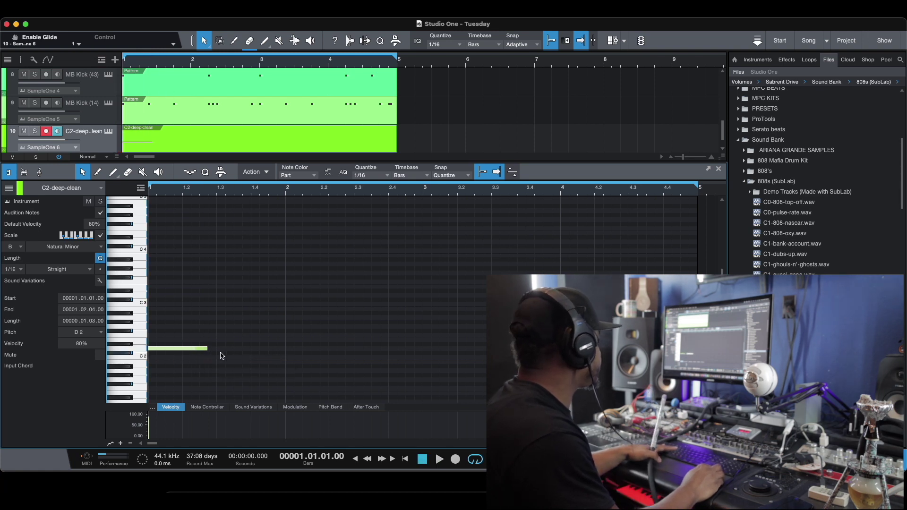
Step: Add D 2 notes with a length of 0.1.3 at positions 1.4 and 2.2, playing the loop to check them
click(220, 351)
drag(226, 352, 257, 352)
key(space)
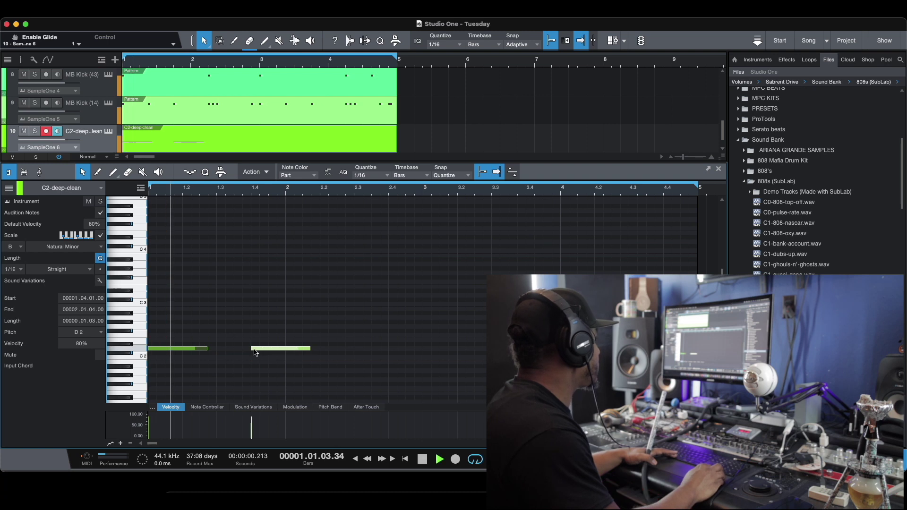
key(space)
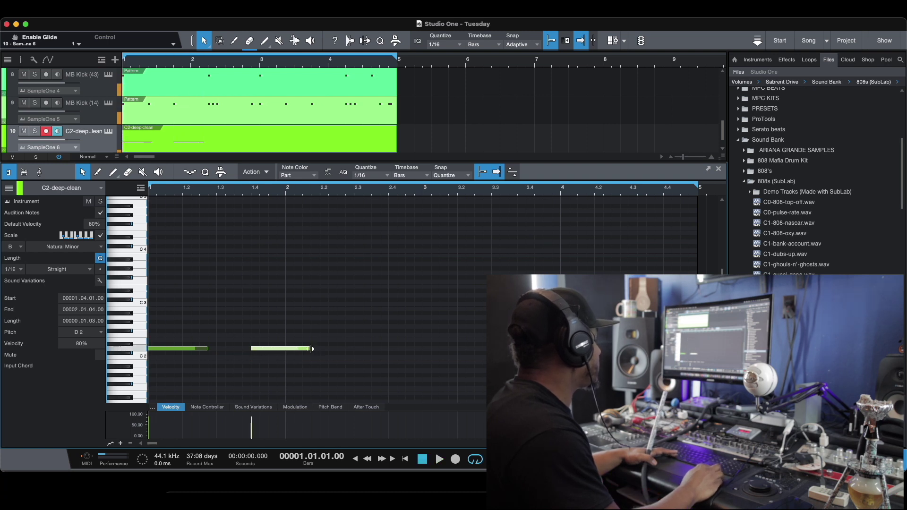
click(320, 350)
key(space)
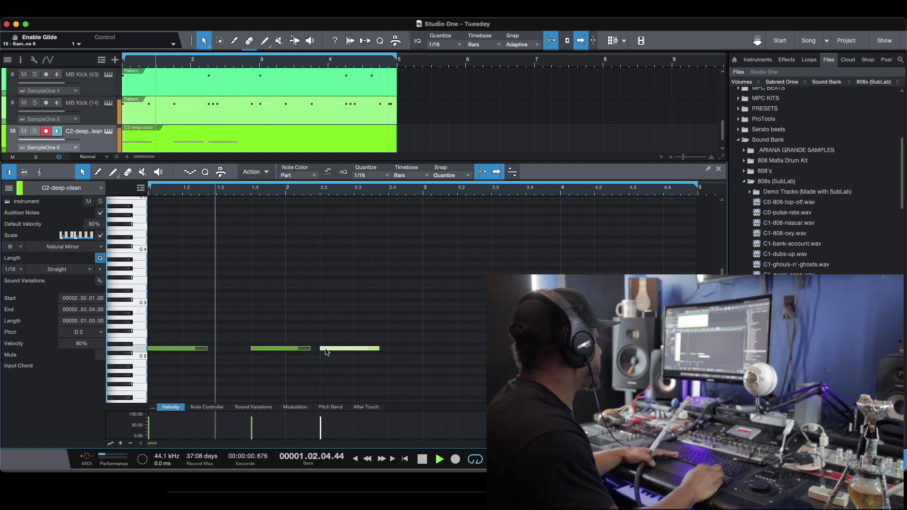
Step: Add D 2 and C# 3 notes with a length of 0.1.0 at position 2.4 and play the beat from bar 2
key(space)
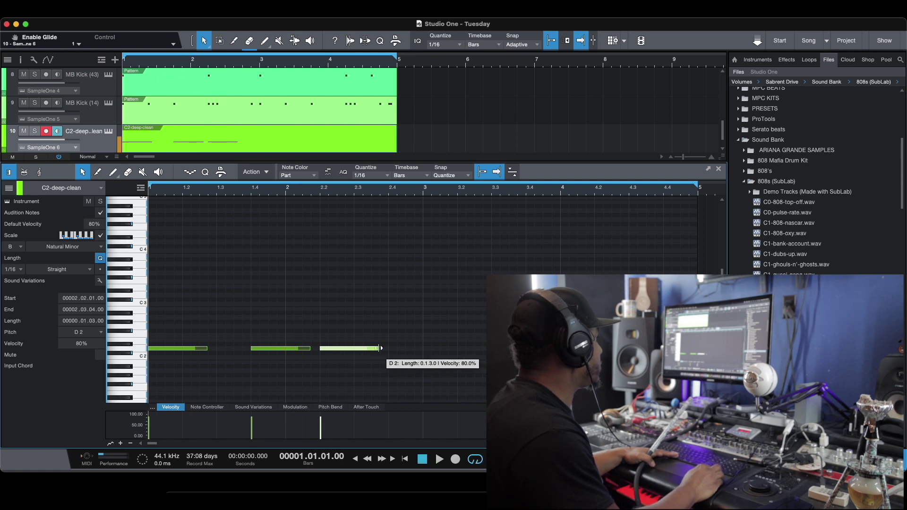
drag(392, 350, 422, 350)
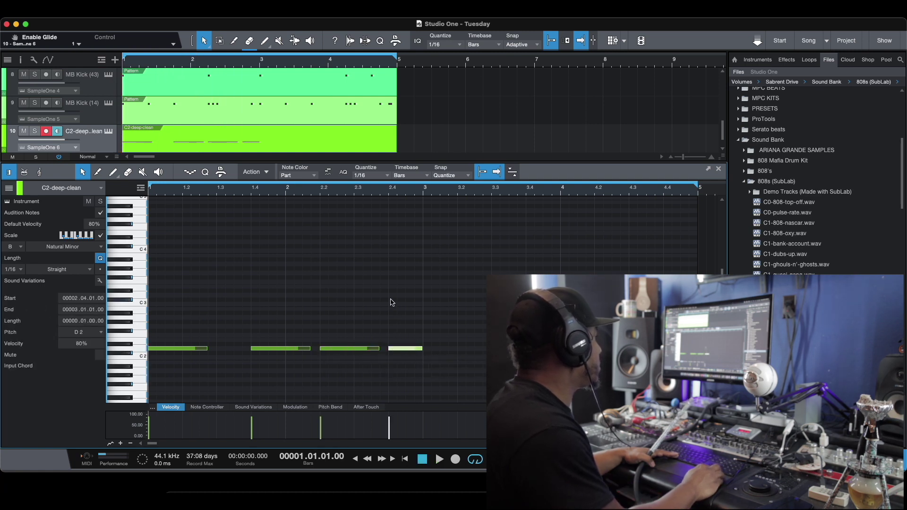
drag(391, 301, 418, 302)
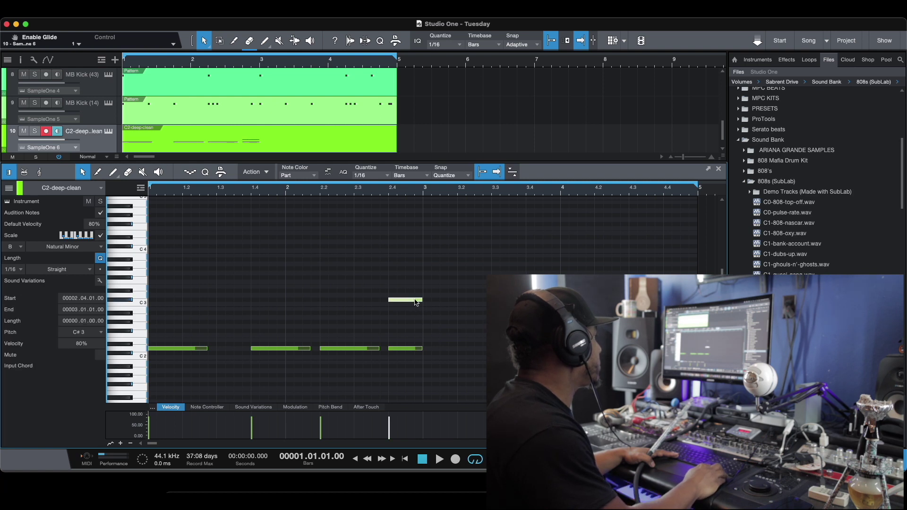
click(351, 193)
click(313, 193)
key(space)
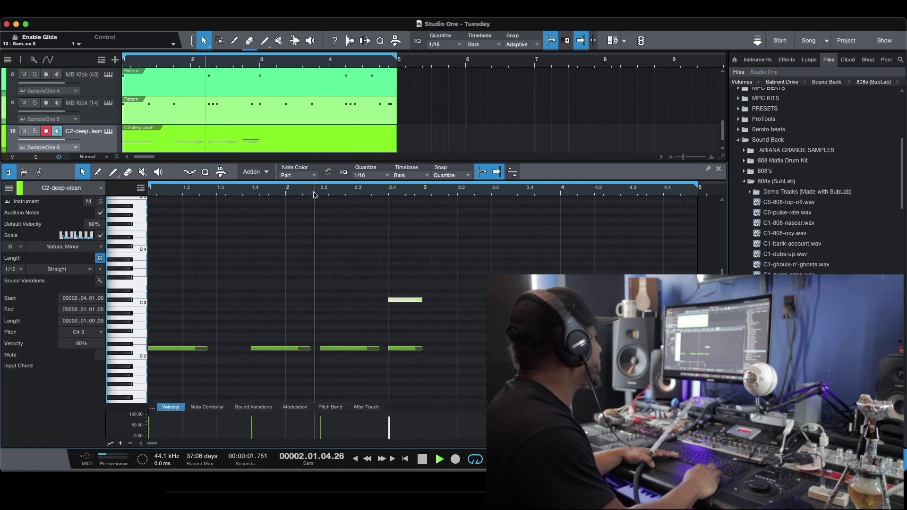
key(space)
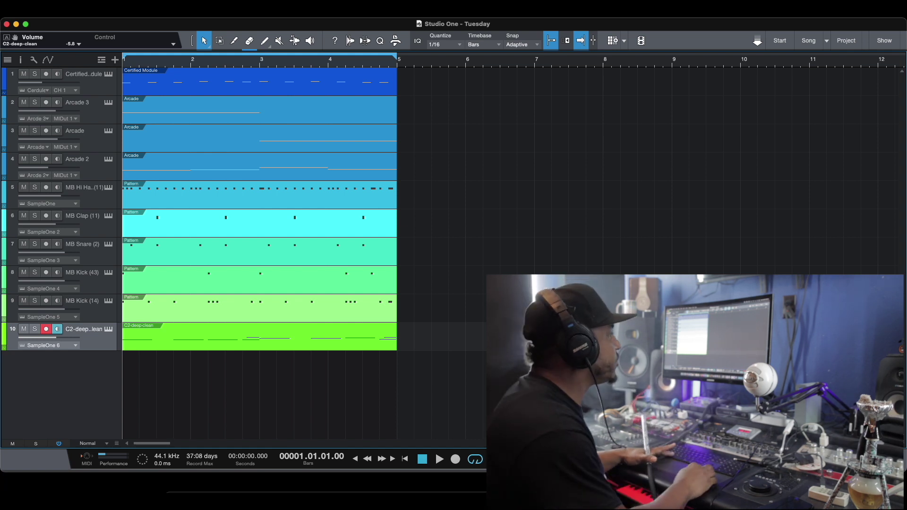
Step: Find the Hi Hats folder in the Metro Boomin Drum Kit and send MB Hi Hat (2) to a new SampleOne
key(F5)
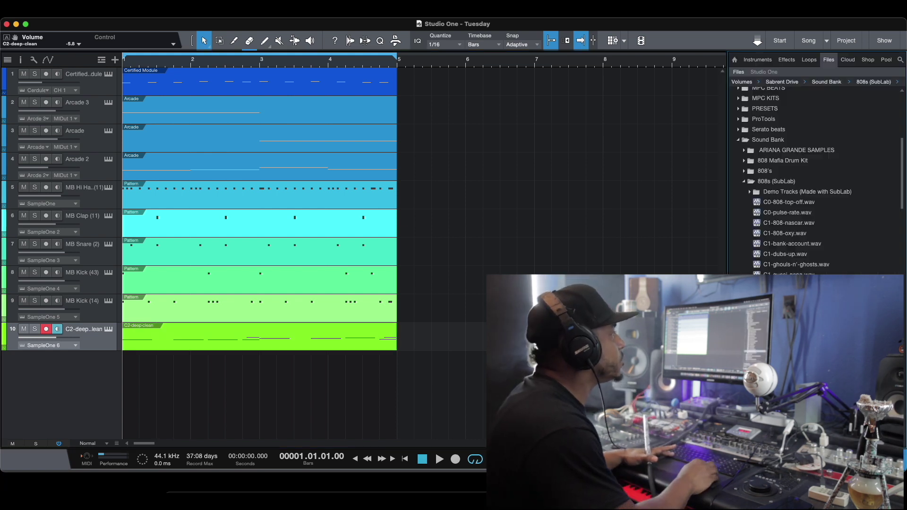
click(751, 191)
click(744, 182)
scroll(745, 183, down, 8)
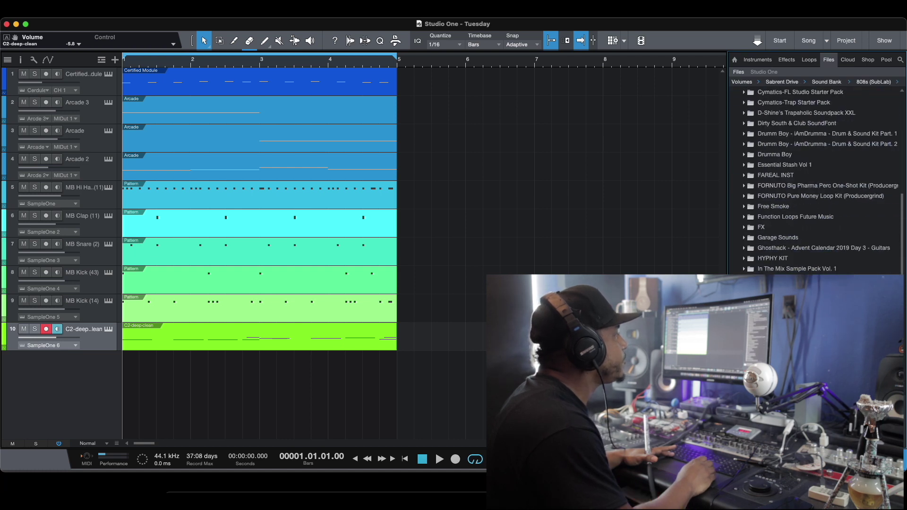
scroll(817, 179, down, 5)
scroll(745, 285, down, 2)
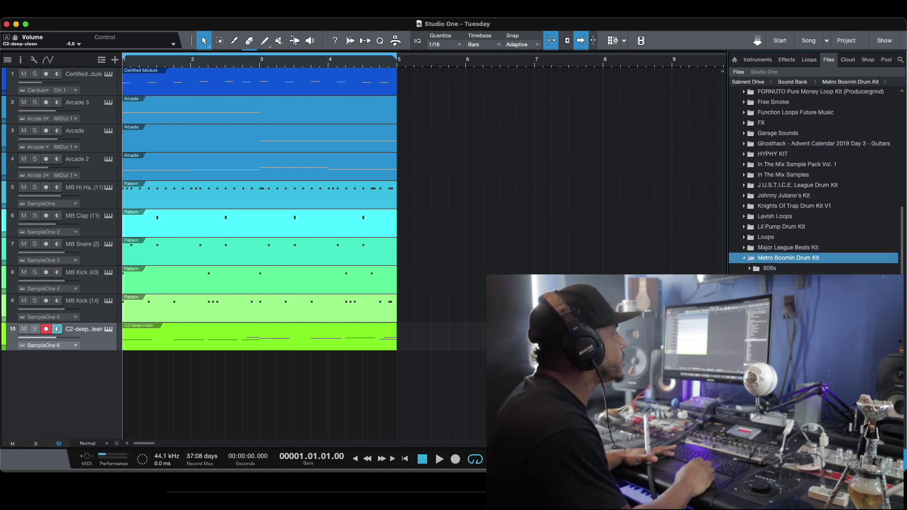
click(750, 320)
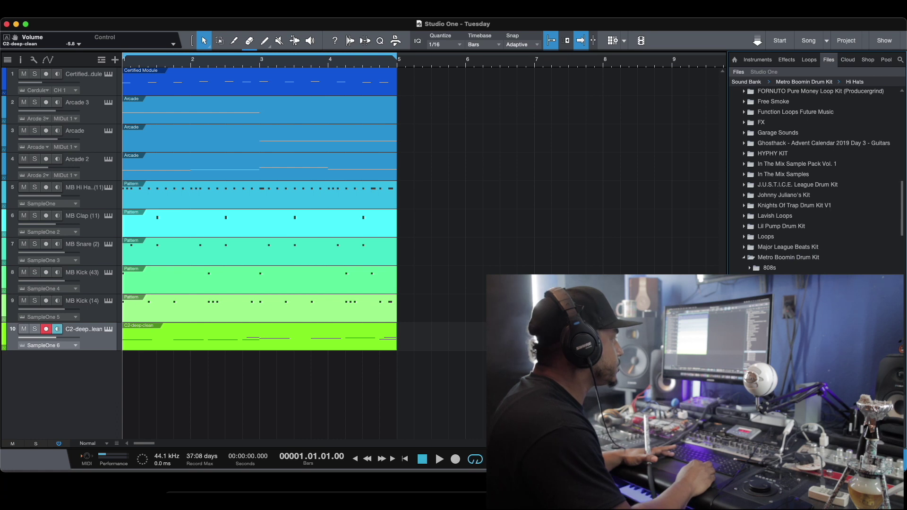
scroll(817, 179, down, 8)
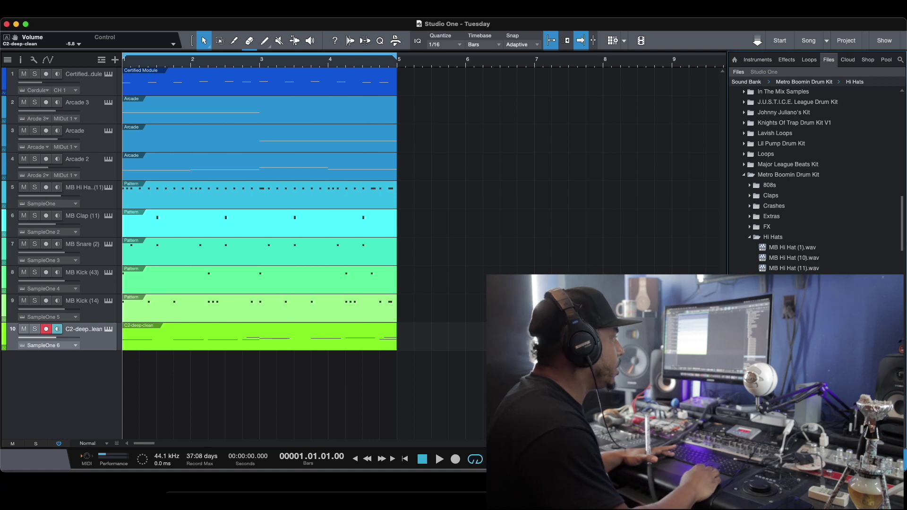
right_click(782, 187)
click(819, 203)
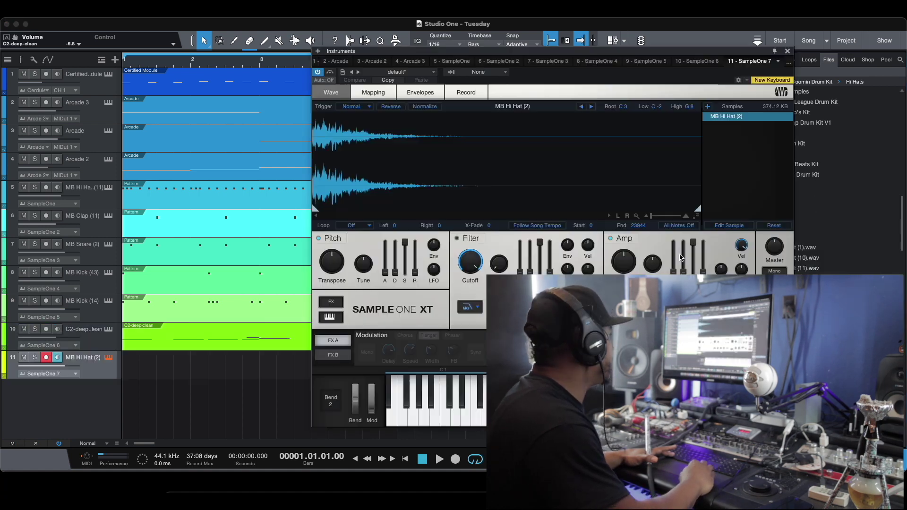
click(787, 52)
Step: Create an instrument part from bar 1 to bar 5 on the MB Hi Hat (2) track and draw a one-beat A 2 note at 1.1
double_click(188, 376)
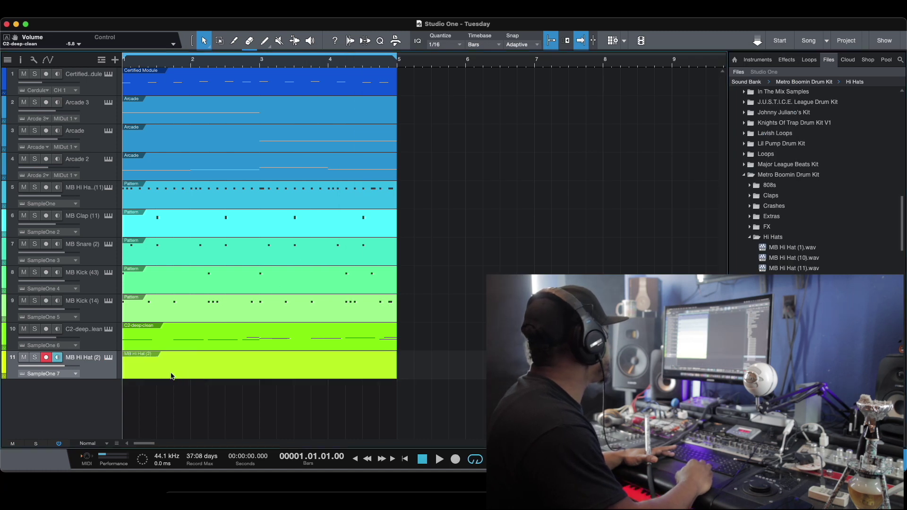
double_click(156, 374)
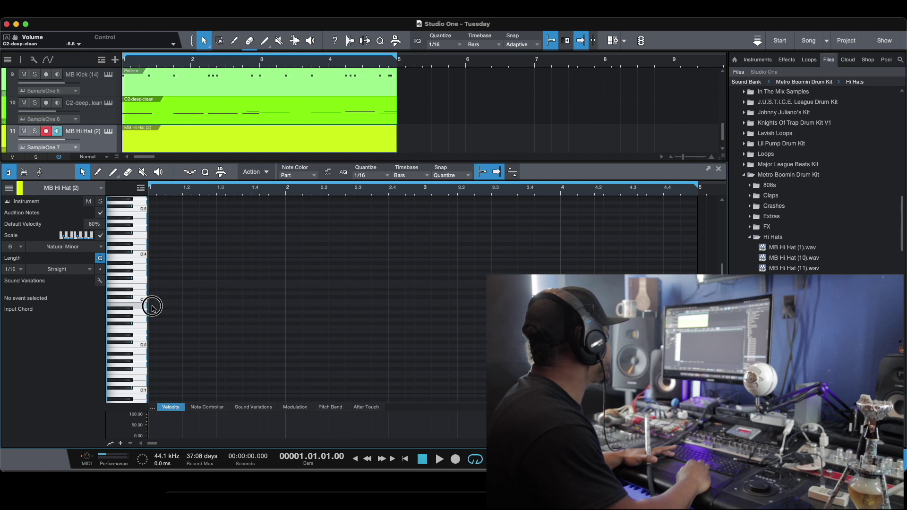
mouse_move(152, 309)
mouse_down()
mouse_move(184, 313)
mouse_move(165, 292)
mouse_move(164, 315)
mouse_up()
key(space)
key(space)
Step: Duplicate the A 2 note on every beat through bar 4 and lower the MB Hi Hat (2) track's volume during playback
key(d)
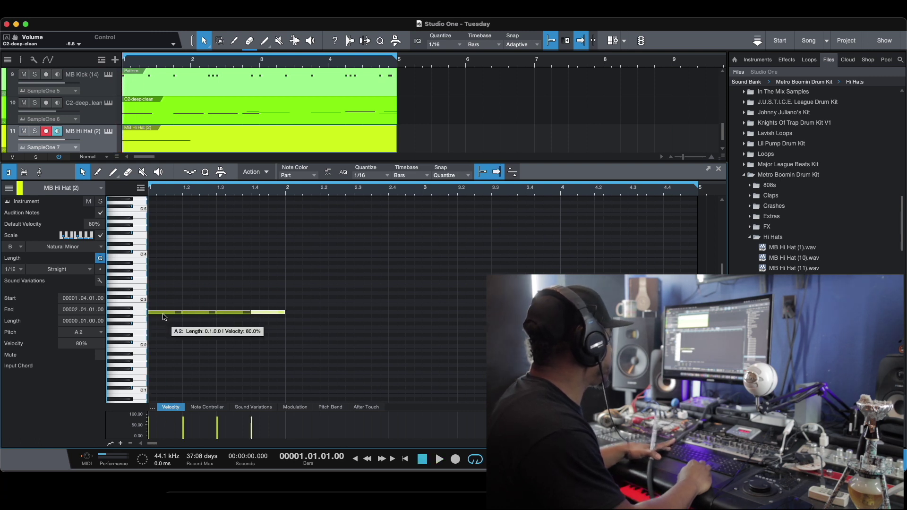
key(d)
key(d)
key(d)
key(d)
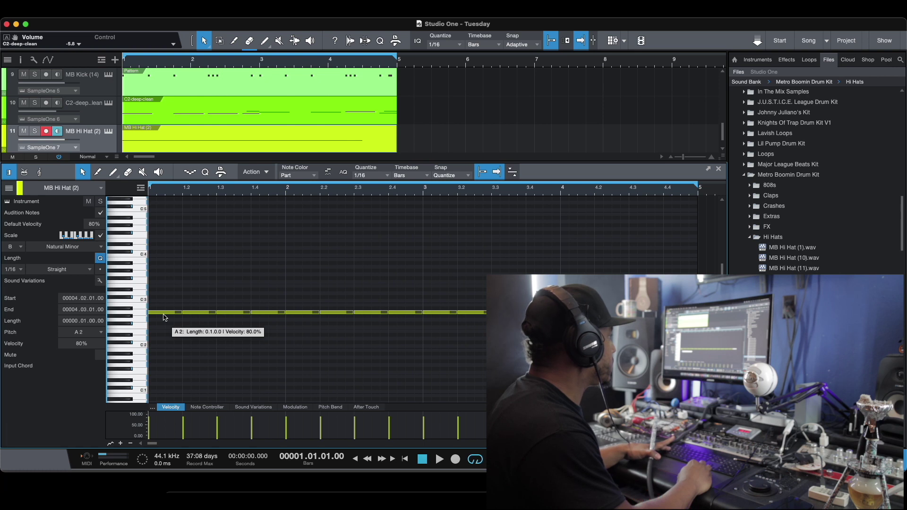
key(d)
key(space)
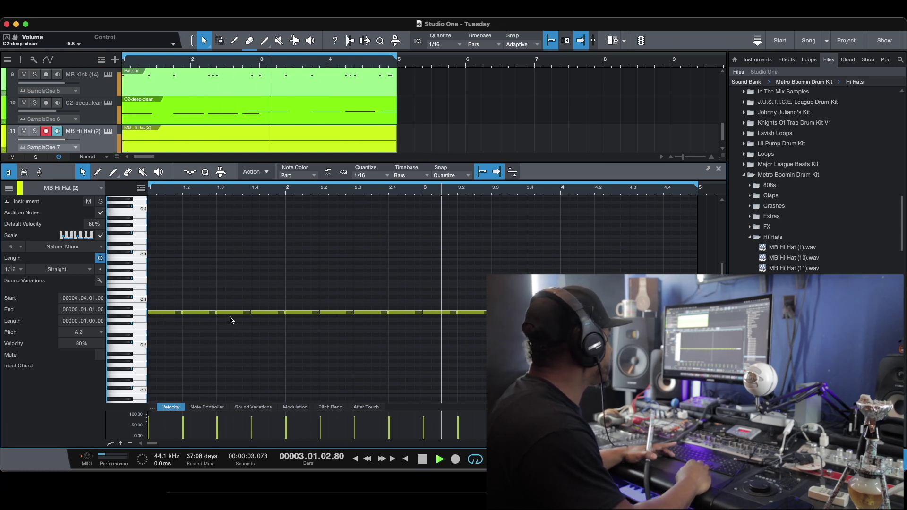
drag(70, 141, 54, 142)
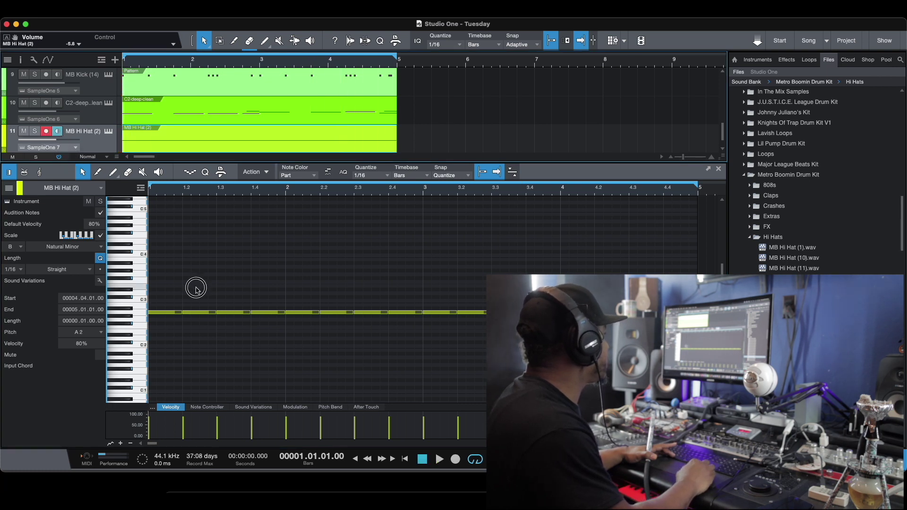
Step: Delete every A 2 note after the first and lengthen the remaining one to 0.2.0
drag(196, 286, 494, 349)
key(Delete)
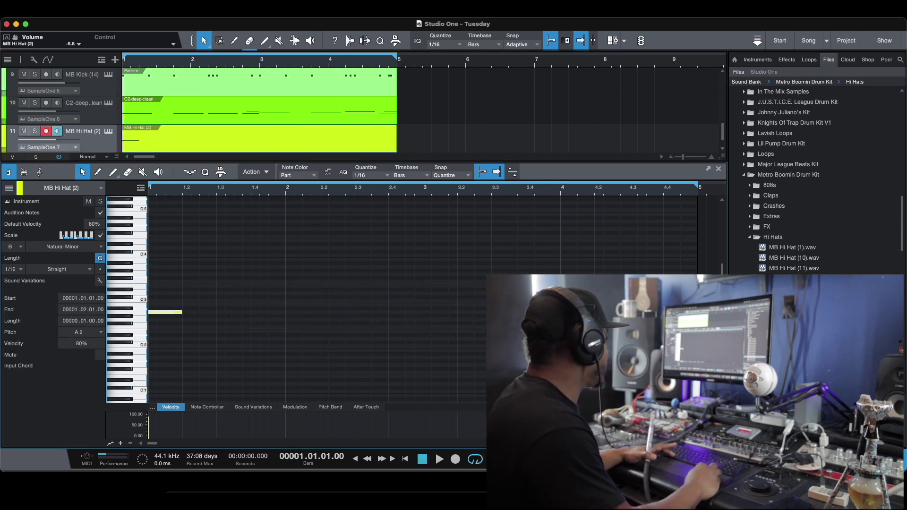
drag(185, 314, 212, 314)
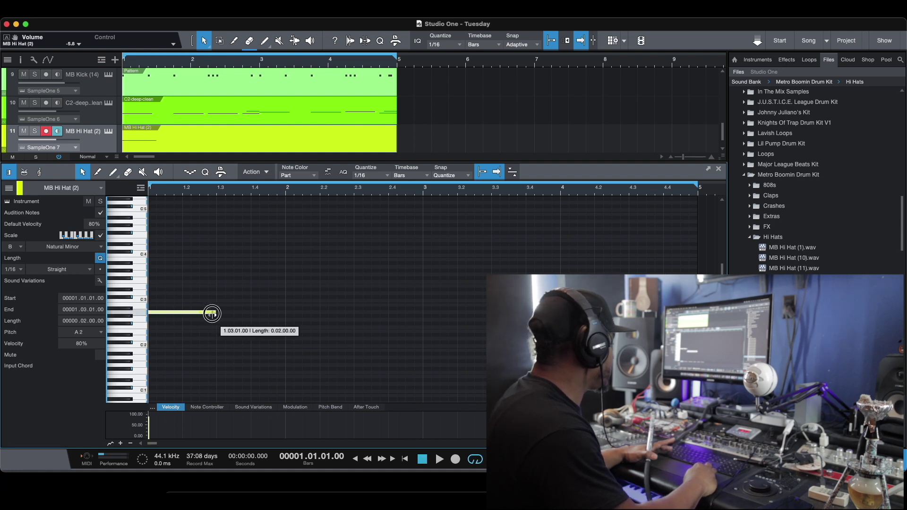
Step: Duplicate the two-beat A 2 note through the end of bar 4 and play it with the beat
key(d)
key(d)
key(d)
key(d)
key(d)
key(d)
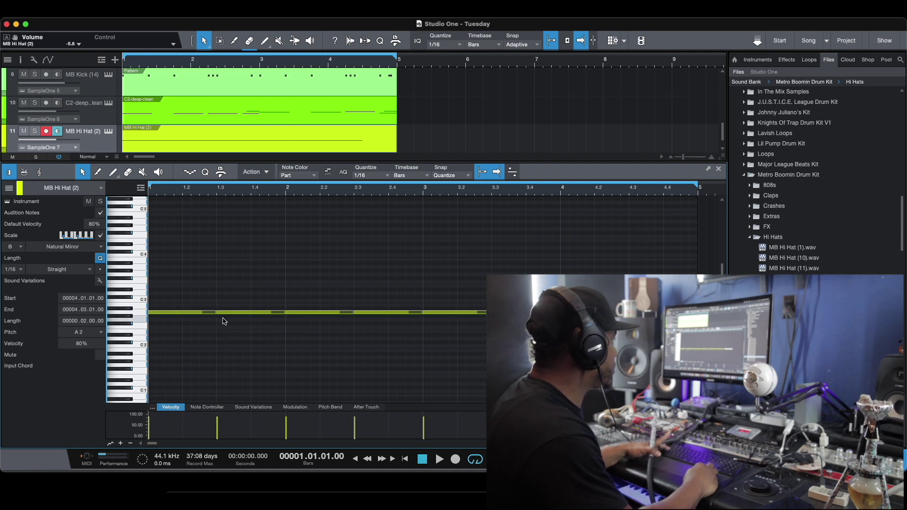
key(space)
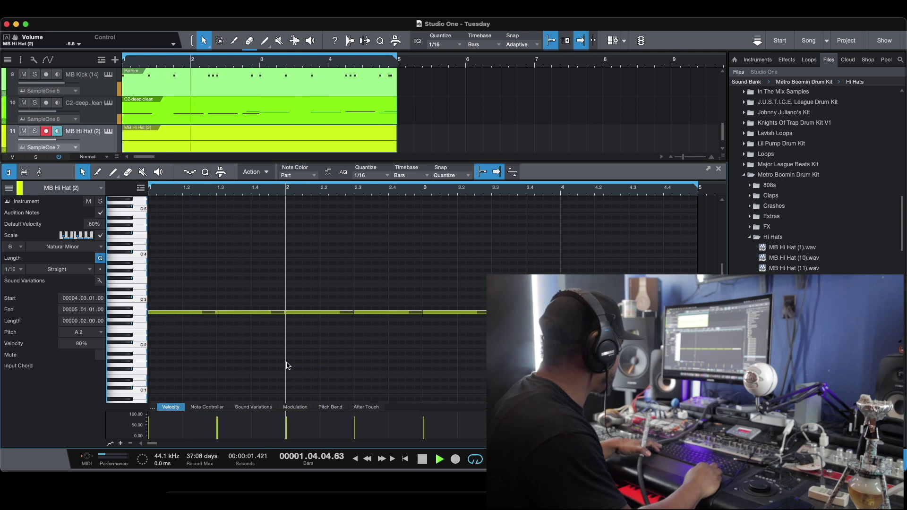
Step: Raise the velocity of all the A 2 hi-hat notes to 100% and close the note editor
click(304, 388)
drag(286, 417, 287, 410)
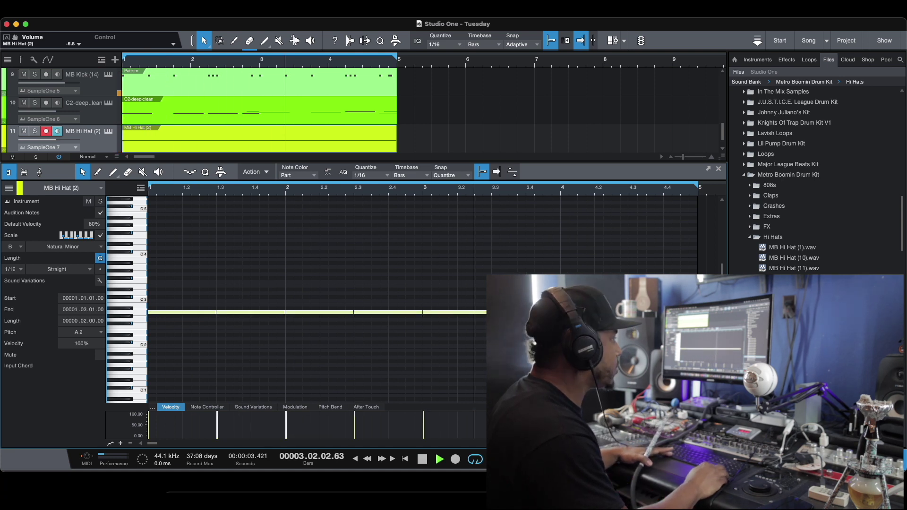
key(F2)
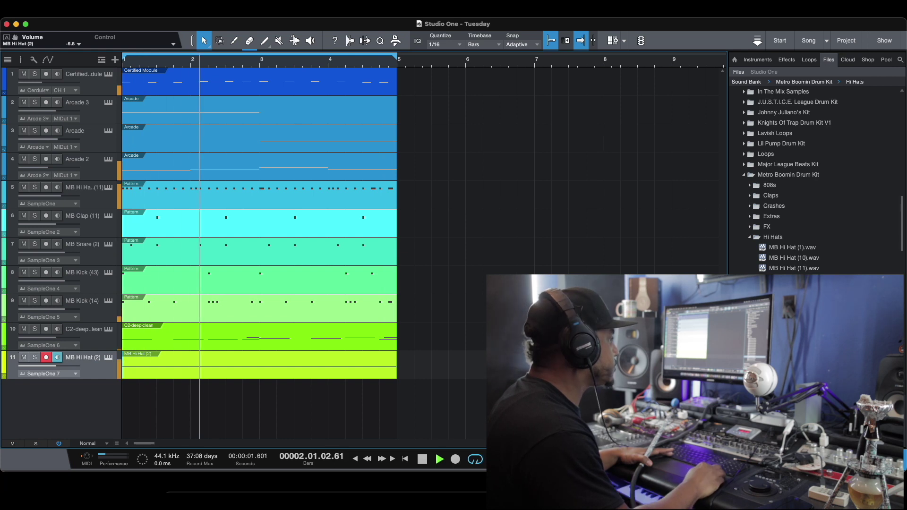
Step: Add Delay and verb sends to the MB Hi Hat (2) mixer channel and set the verb send level to -25.0
key(F3)
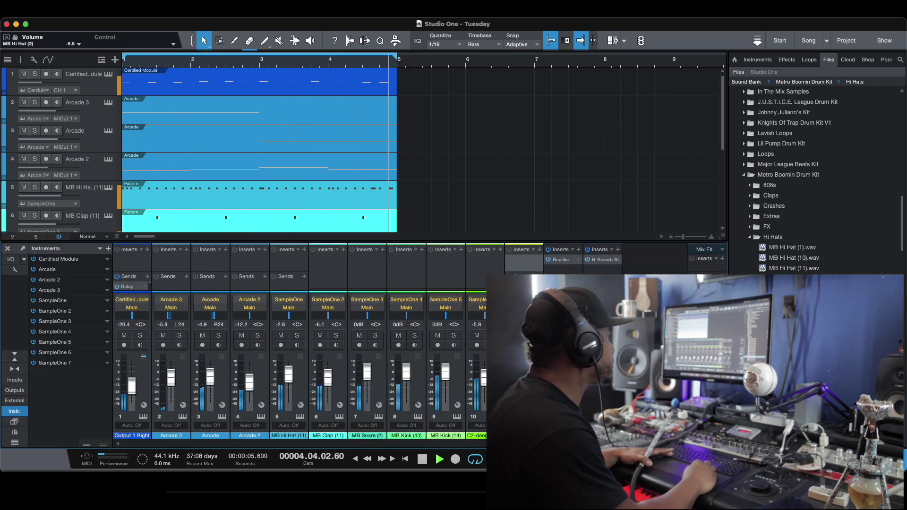
drag(514, 226, 508, 210)
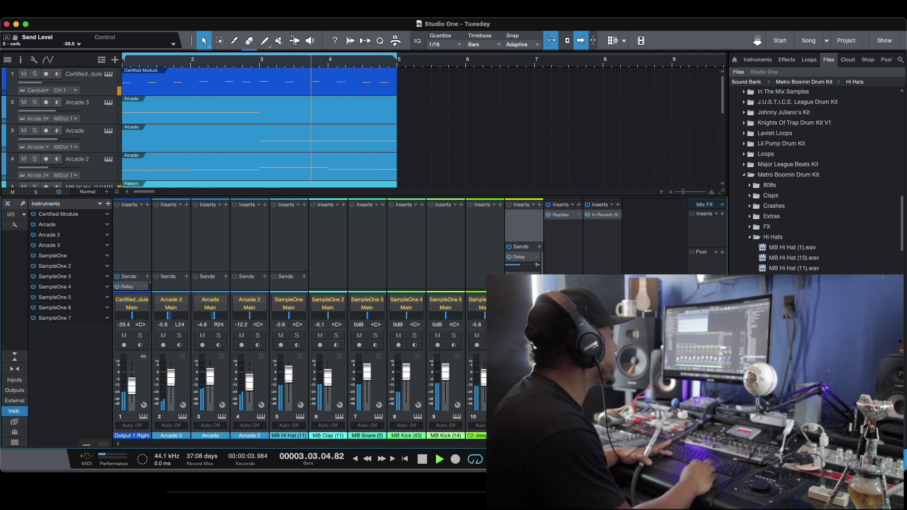
key(F3)
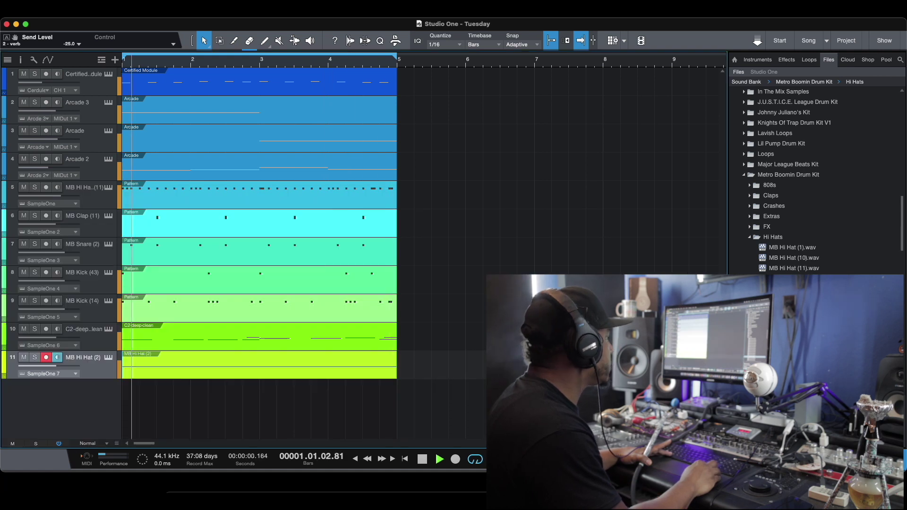
Step: Audition samples in the Metro Boomin Drum Kit's Percs folder and send MB Perc (11) to a new SampleOne
click(750, 238)
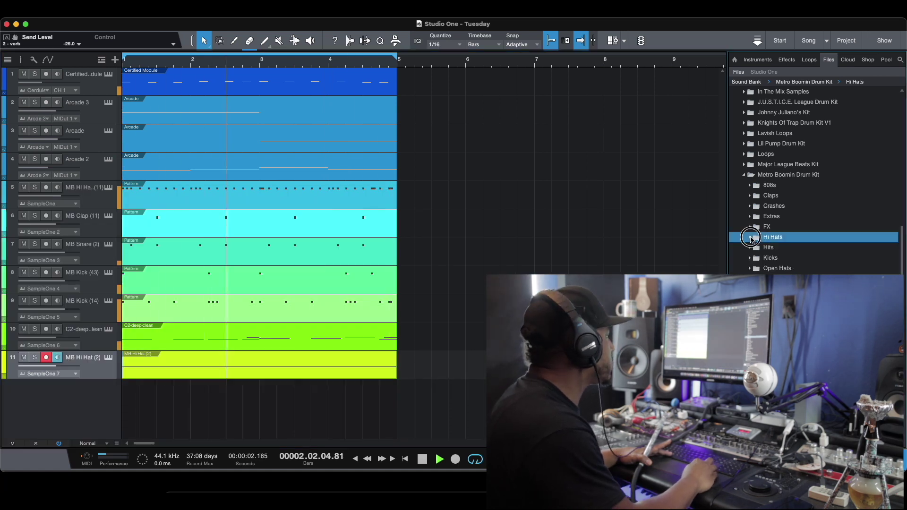
key(space)
key(space)
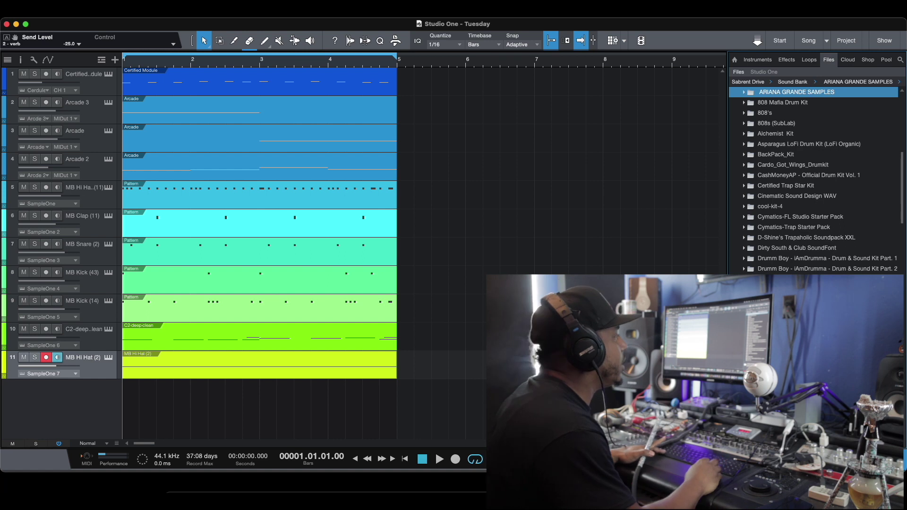
scroll(814, 181, down, 10)
scroll(814, 181, down, 2)
scroll(814, 182, up, 2)
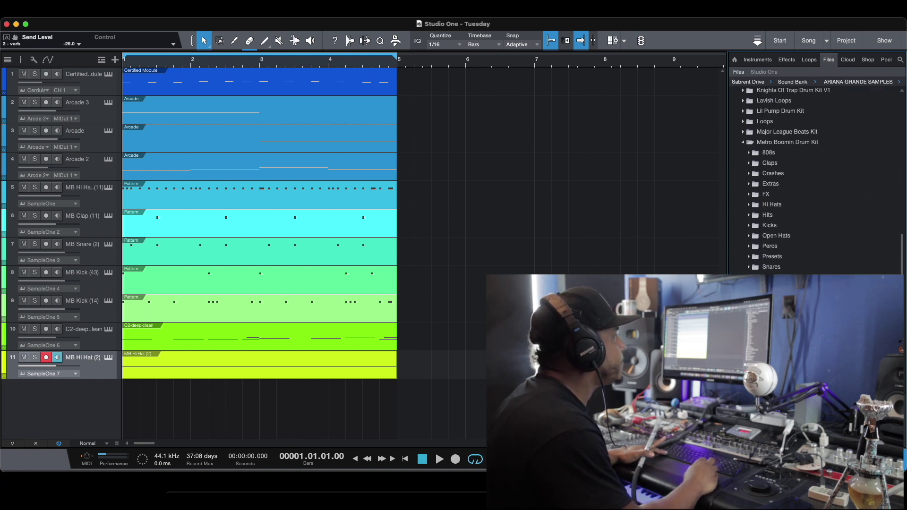
click(749, 248)
key(Down)
key(Down)
key(Down)
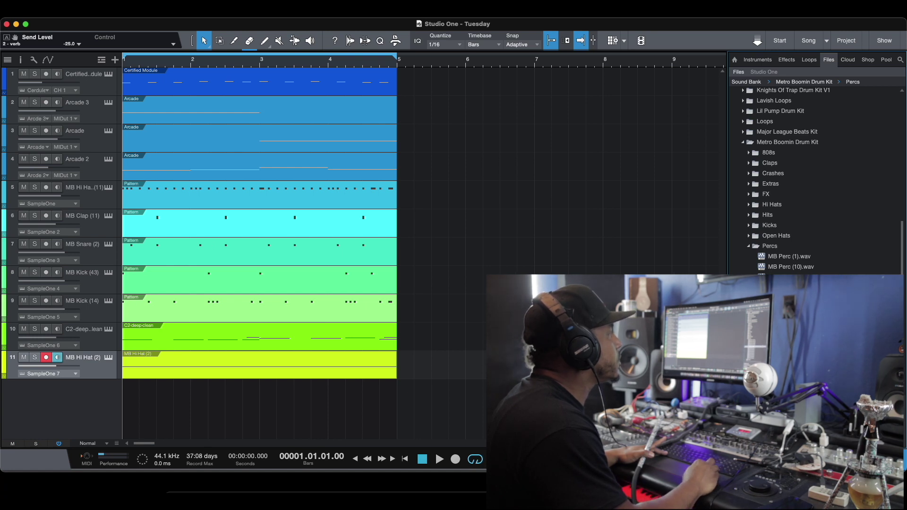
click(777, 267)
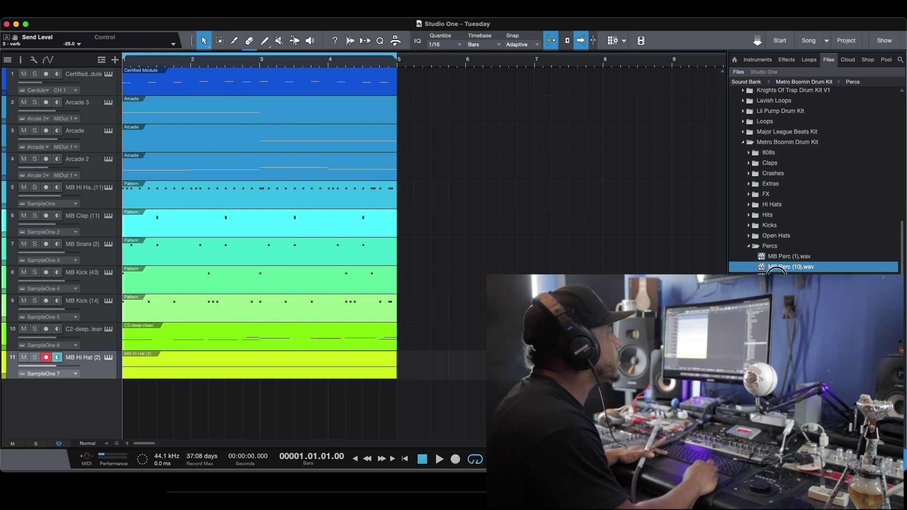
click(777, 277)
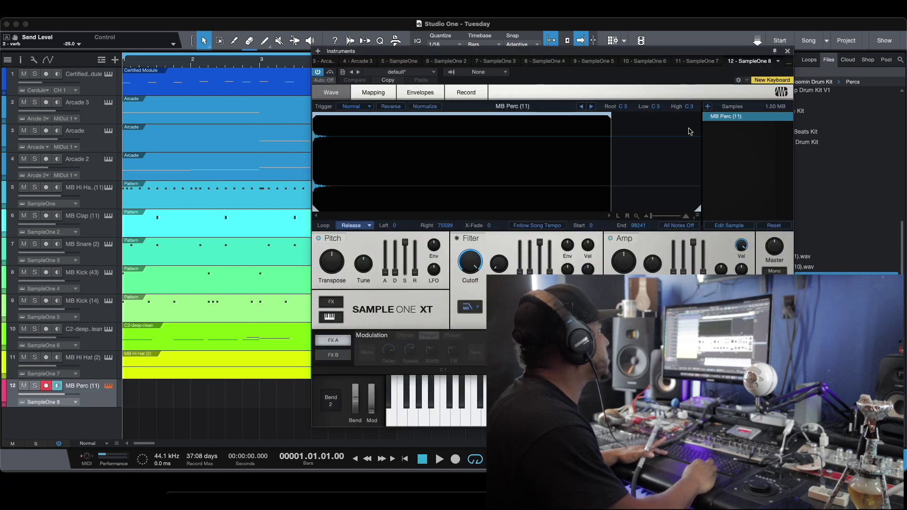
click(788, 51)
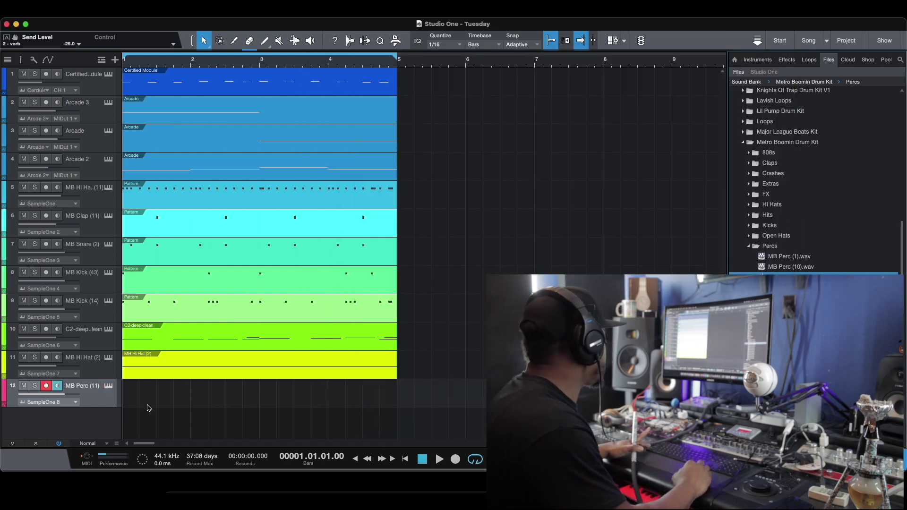
Step: Insert a pattern at bar 1 on the MB Perc (11) track and extend it to bar 5
click(162, 391)
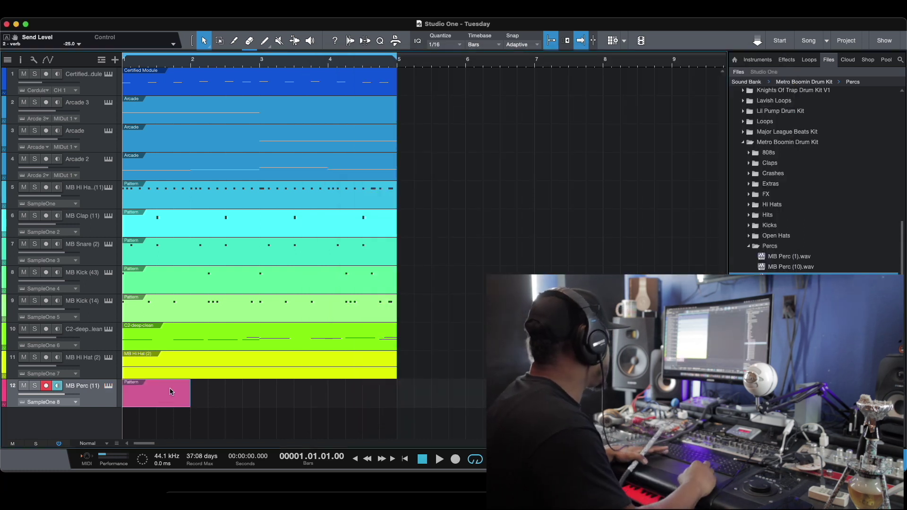
drag(191, 400, 370, 395)
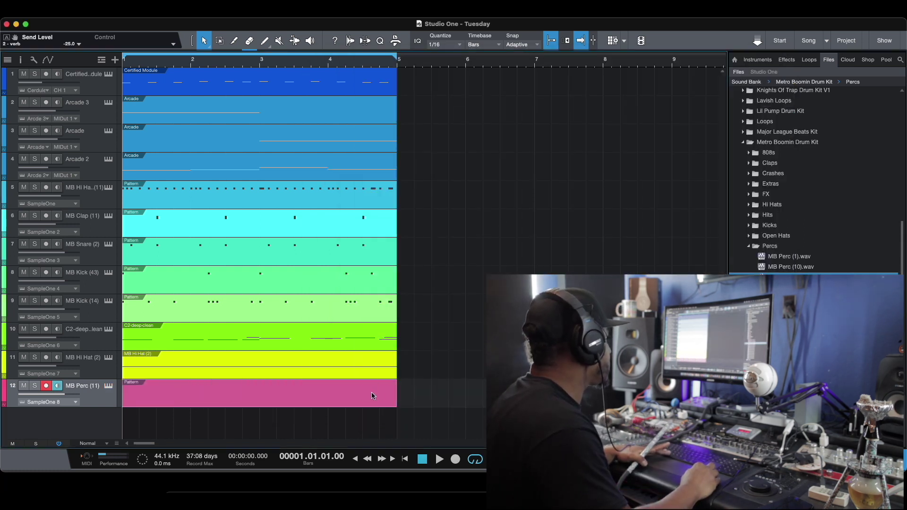
Step: Open the MB Perc (11) pattern and set its length to 64 steps
double_click(372, 393)
click(22, 189)
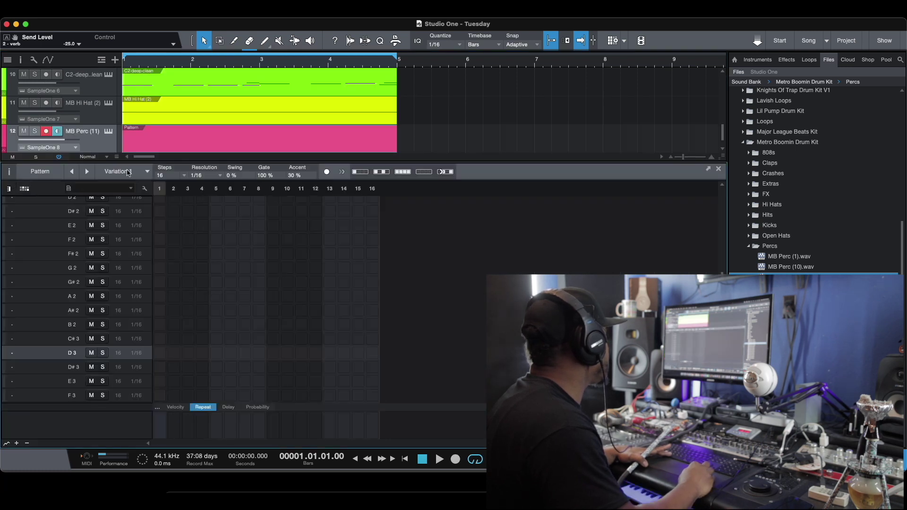
click(184, 177)
click(195, 248)
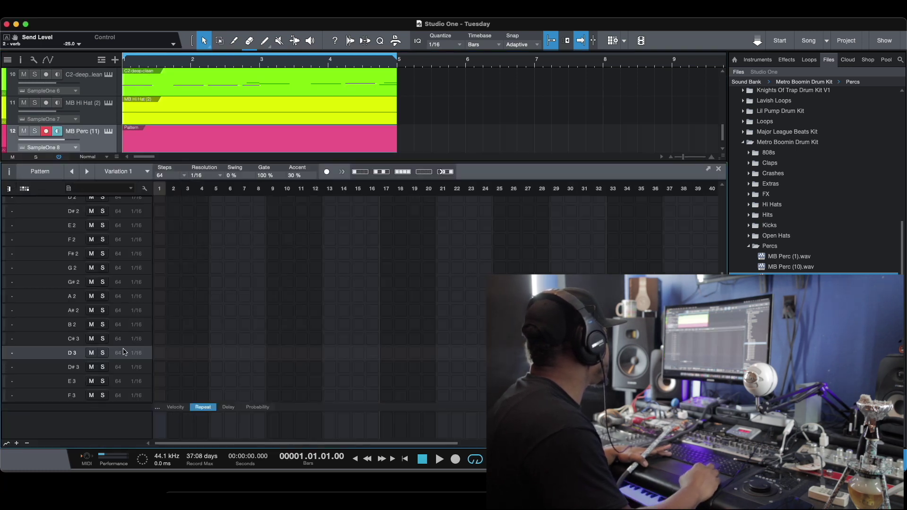
Step: Widen the MB Perc (11) sample's key range in SampleOne to E 0 through G 5
click(62, 352)
click(112, 133)
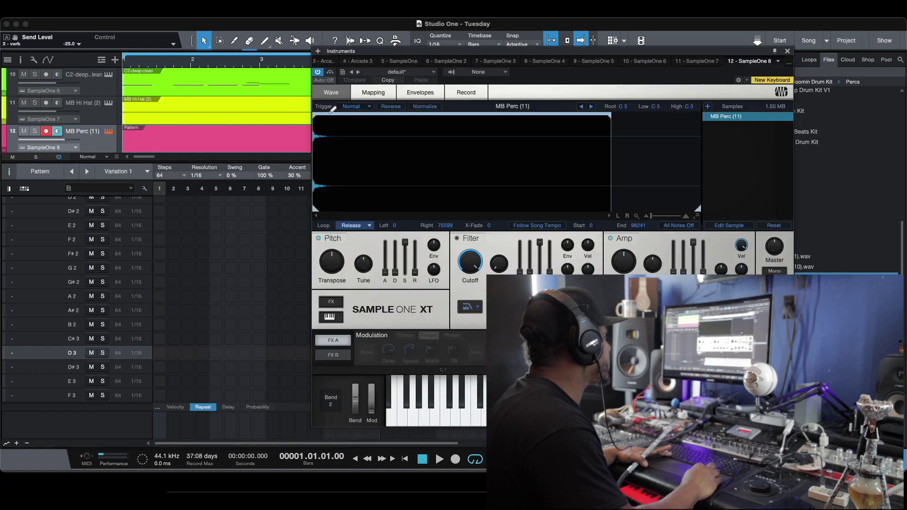
drag(659, 119, 692, 83)
click(787, 51)
Step: Choose the G# 3 pitch for the percussion and enter hits at steps 17–19 and 33–35, plus three spaced hits starting bar 4
scroll(52, 347, down, 5)
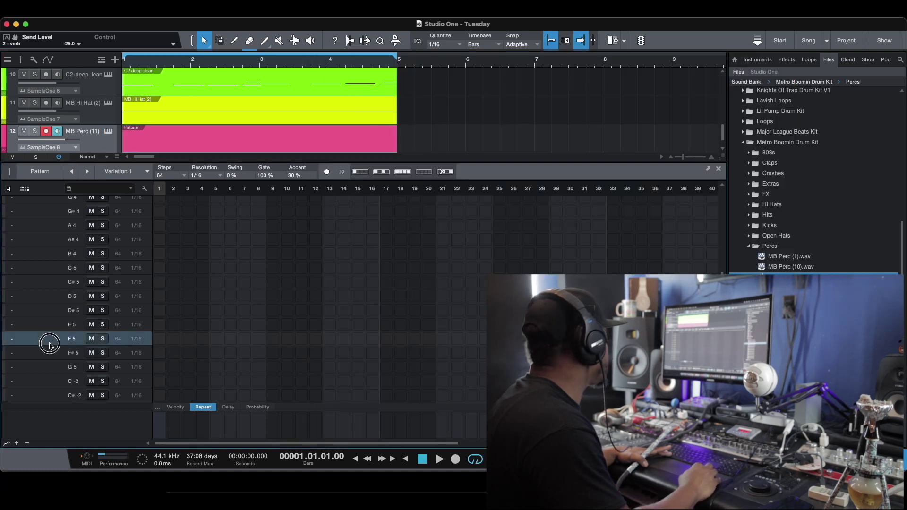
scroll(45, 305, up, 5)
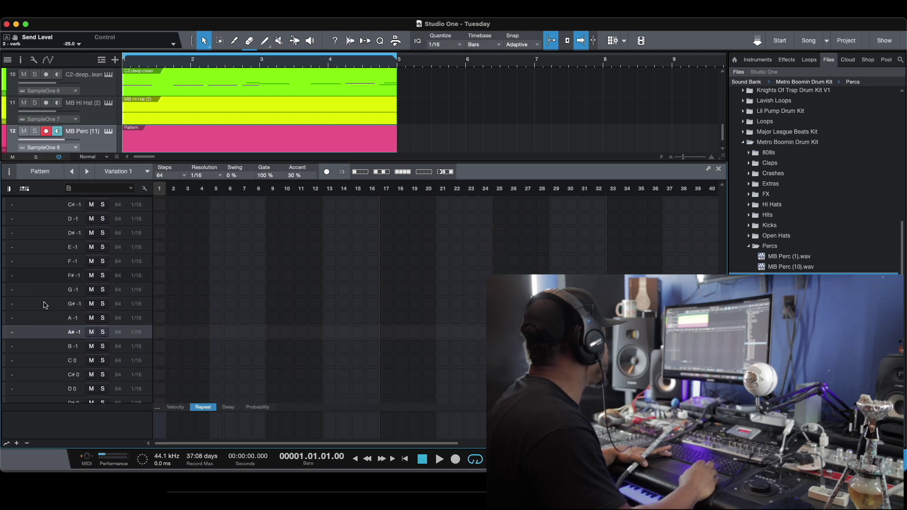
scroll(44, 304, up, 7)
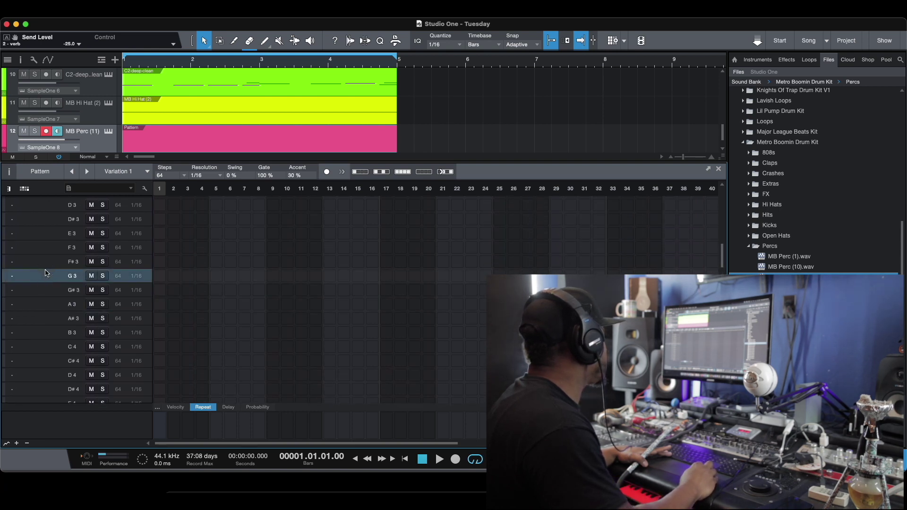
key(space)
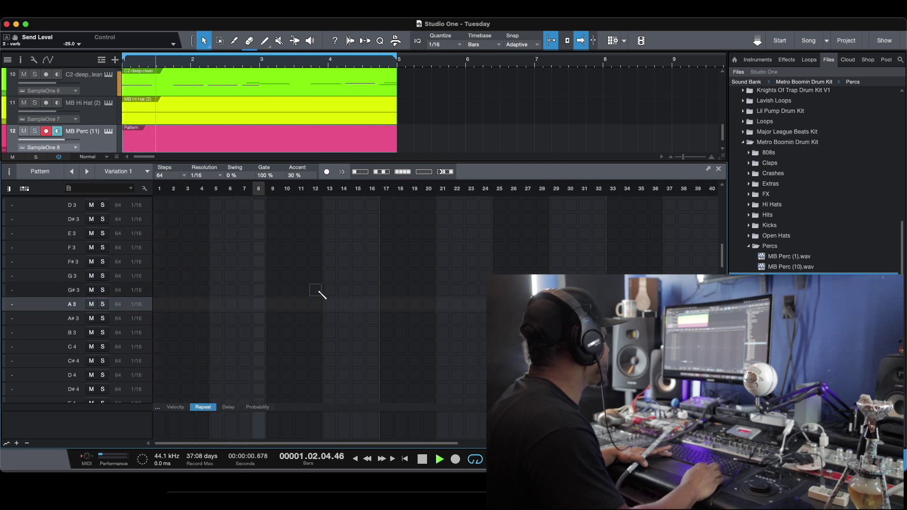
drag(386, 290, 414, 290)
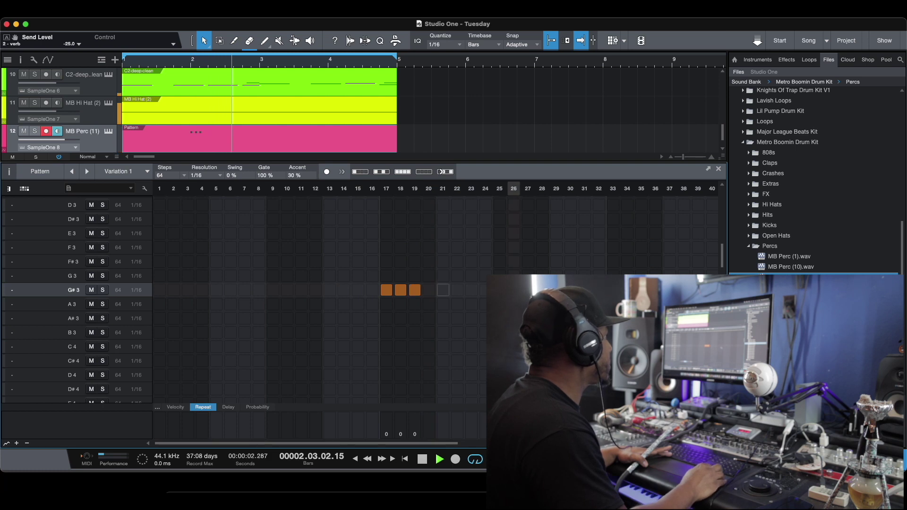
scroll(371, 296, right, 2)
key(space)
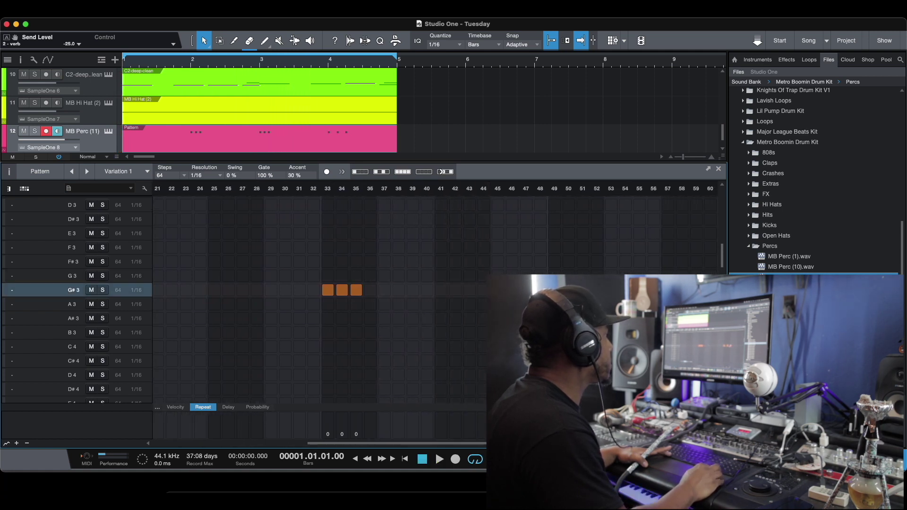
Step: Add three consecutive G# 3 percussion hits from step 61 during playback and return to the full arrangement view
key(space)
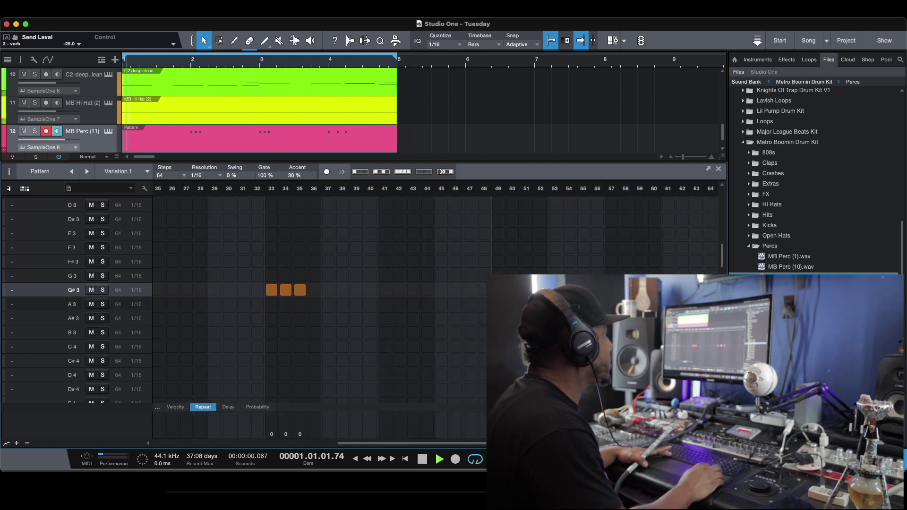
drag(668, 290, 683, 291)
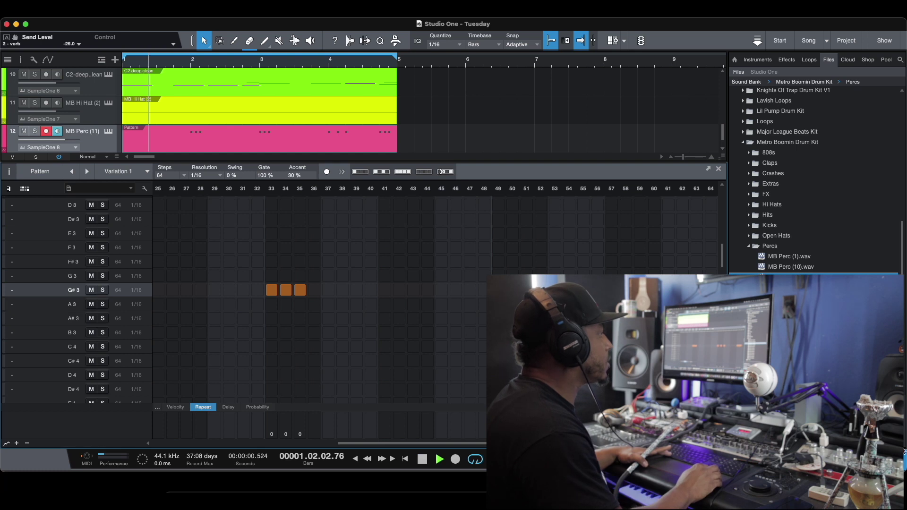
key(F5)
key(F2)
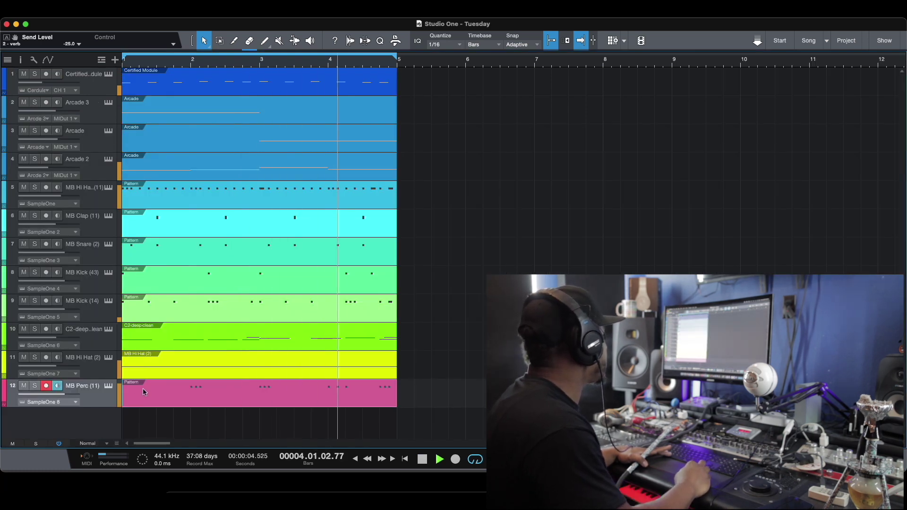
Step: Raise the amp release and the master level in the MB Perc (11) track's SampleOne during playback
click(109, 386)
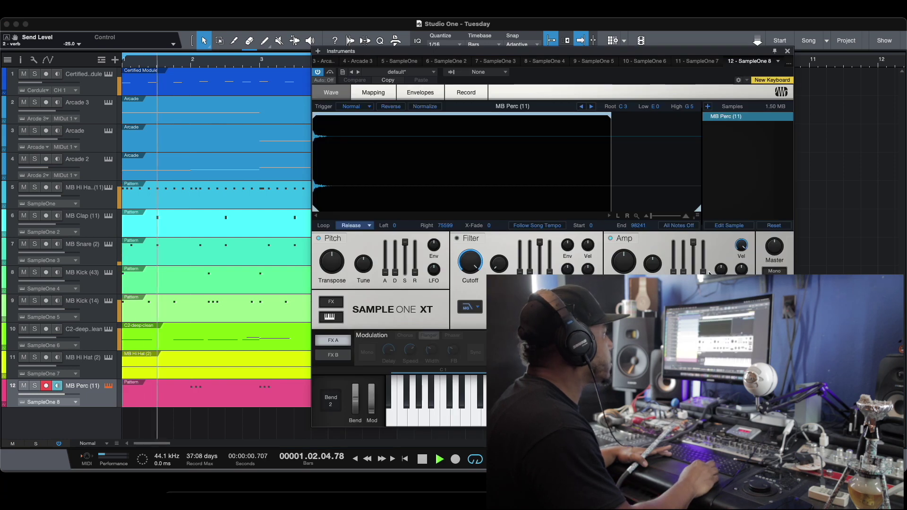
drag(704, 270, 709, 238)
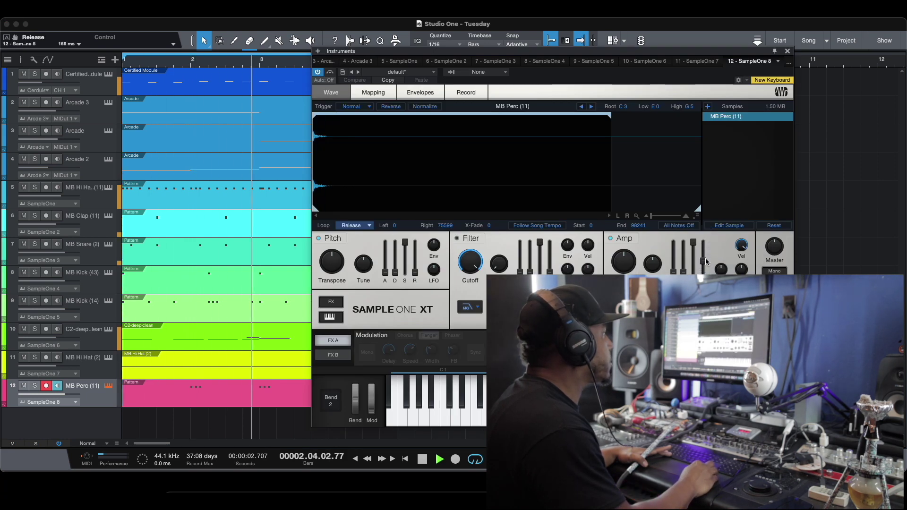
drag(775, 246, 782, 227)
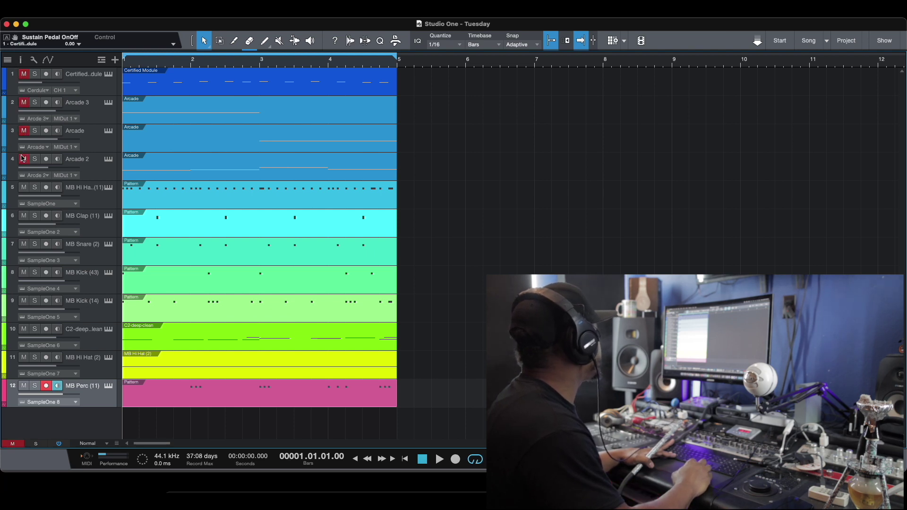
Step: Play back the drums, bring the Certified Module track back in, and set its volume to -18.8 dB
key(space)
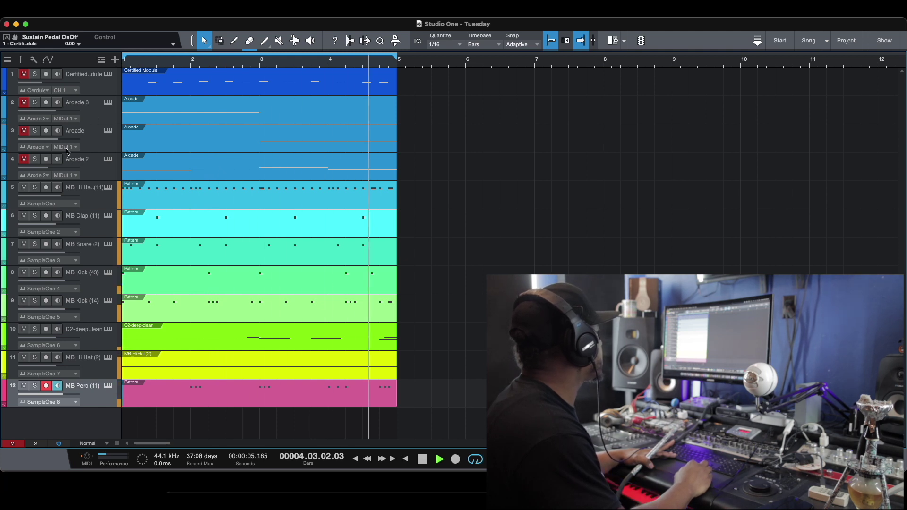
key(space)
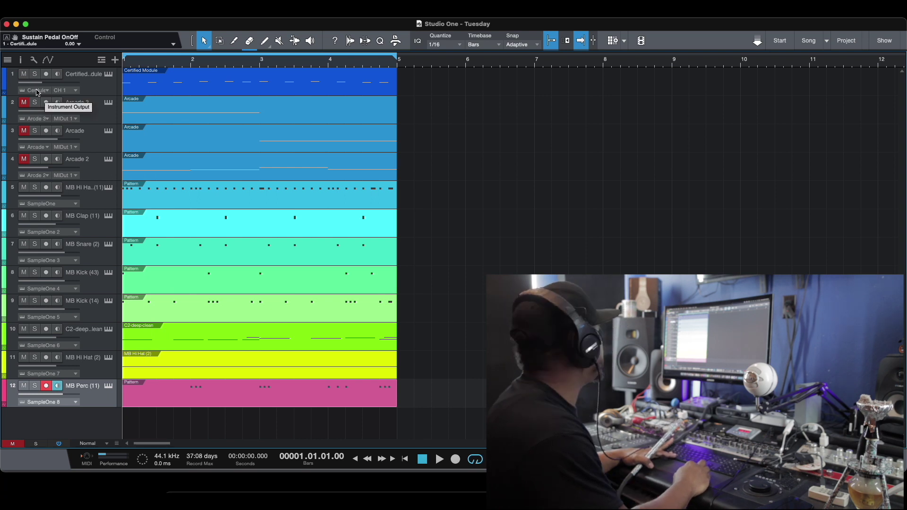
key(space)
click(42, 85)
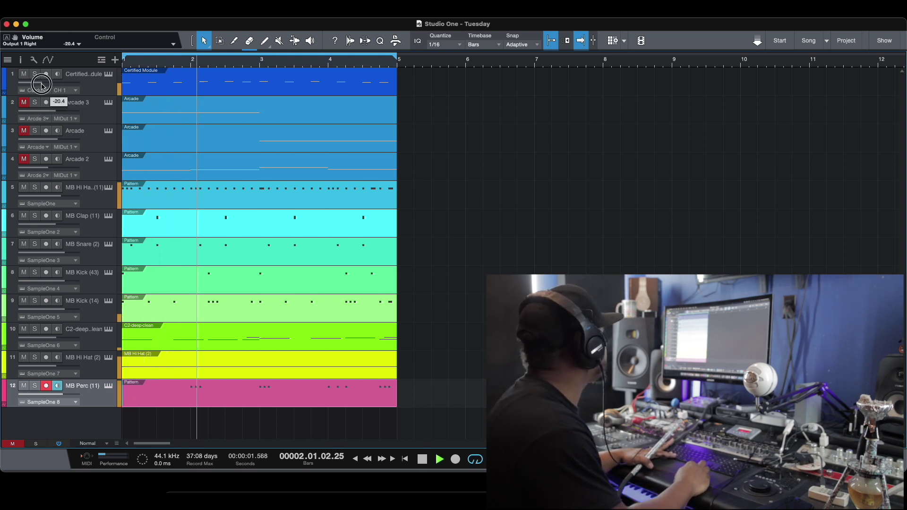
drag(42, 84, 44, 85)
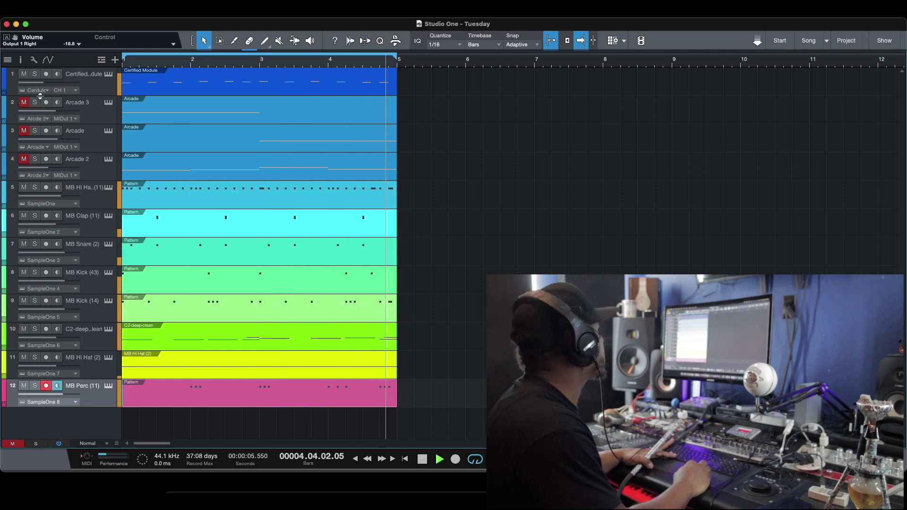
key(space)
Step: Show the mixer for all channels and save the song
key(F3)
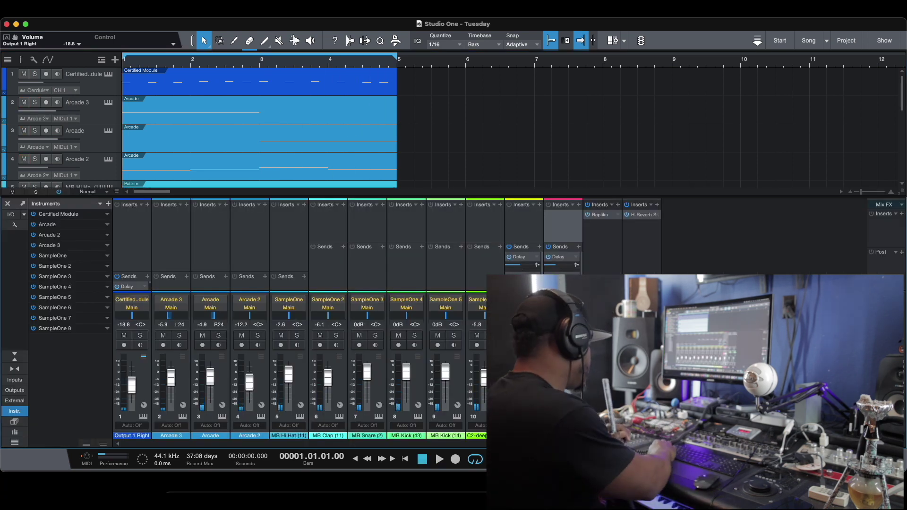
key(super+s)
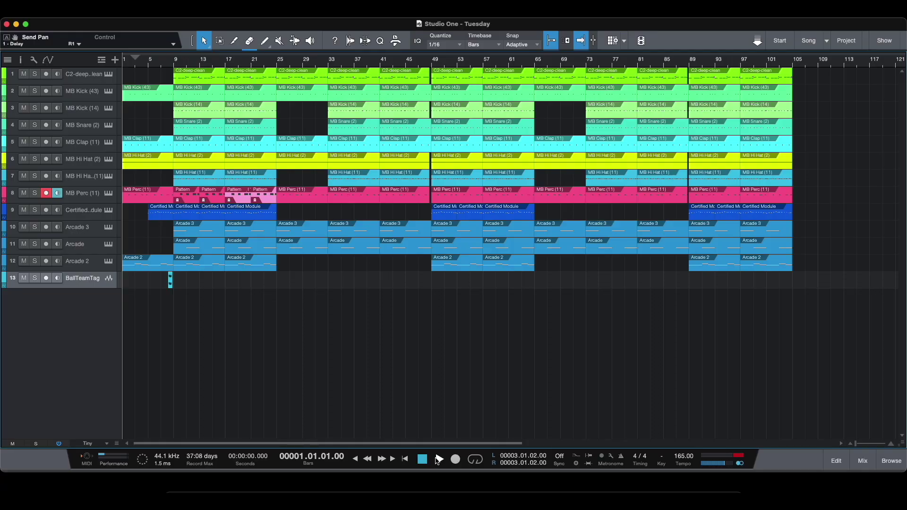
Step: Play the full arrangement from bar 1
click(438, 459)
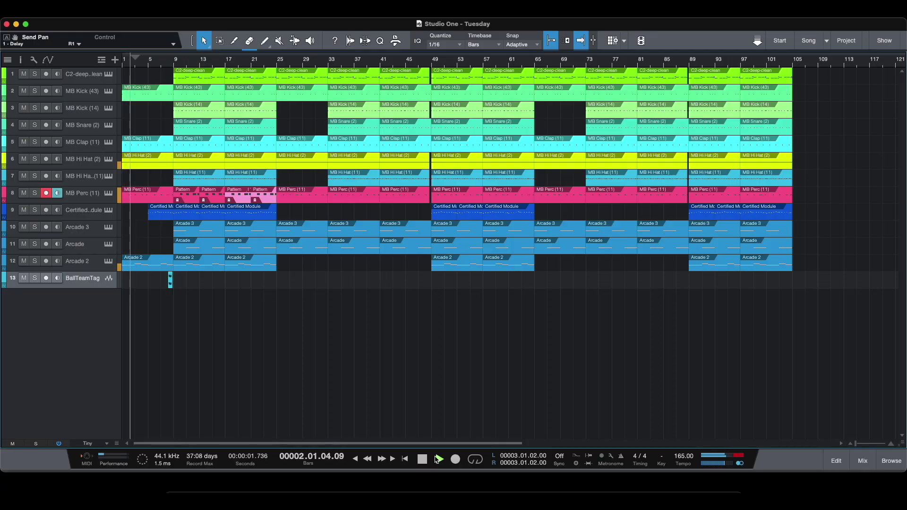